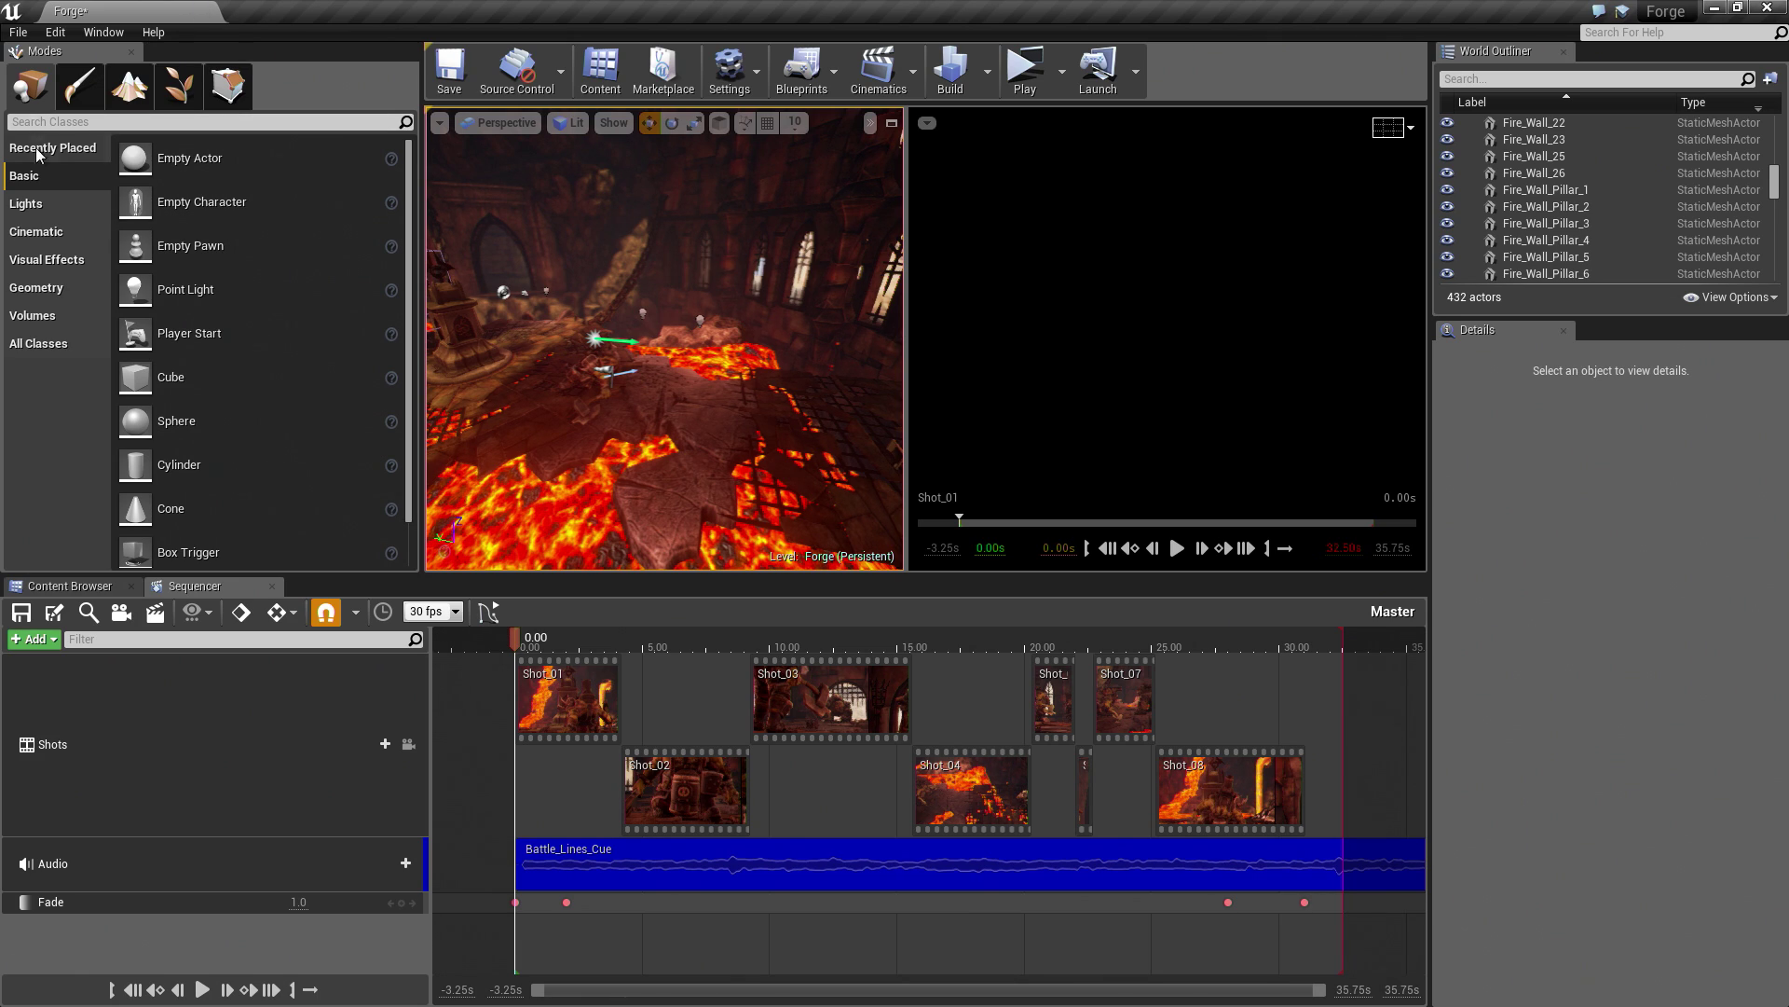
Step: List the Cinematic placeable actors: Camera Rig Crane, Camera Rig Rail and Cine Camera Actor
left_click(28, 232)
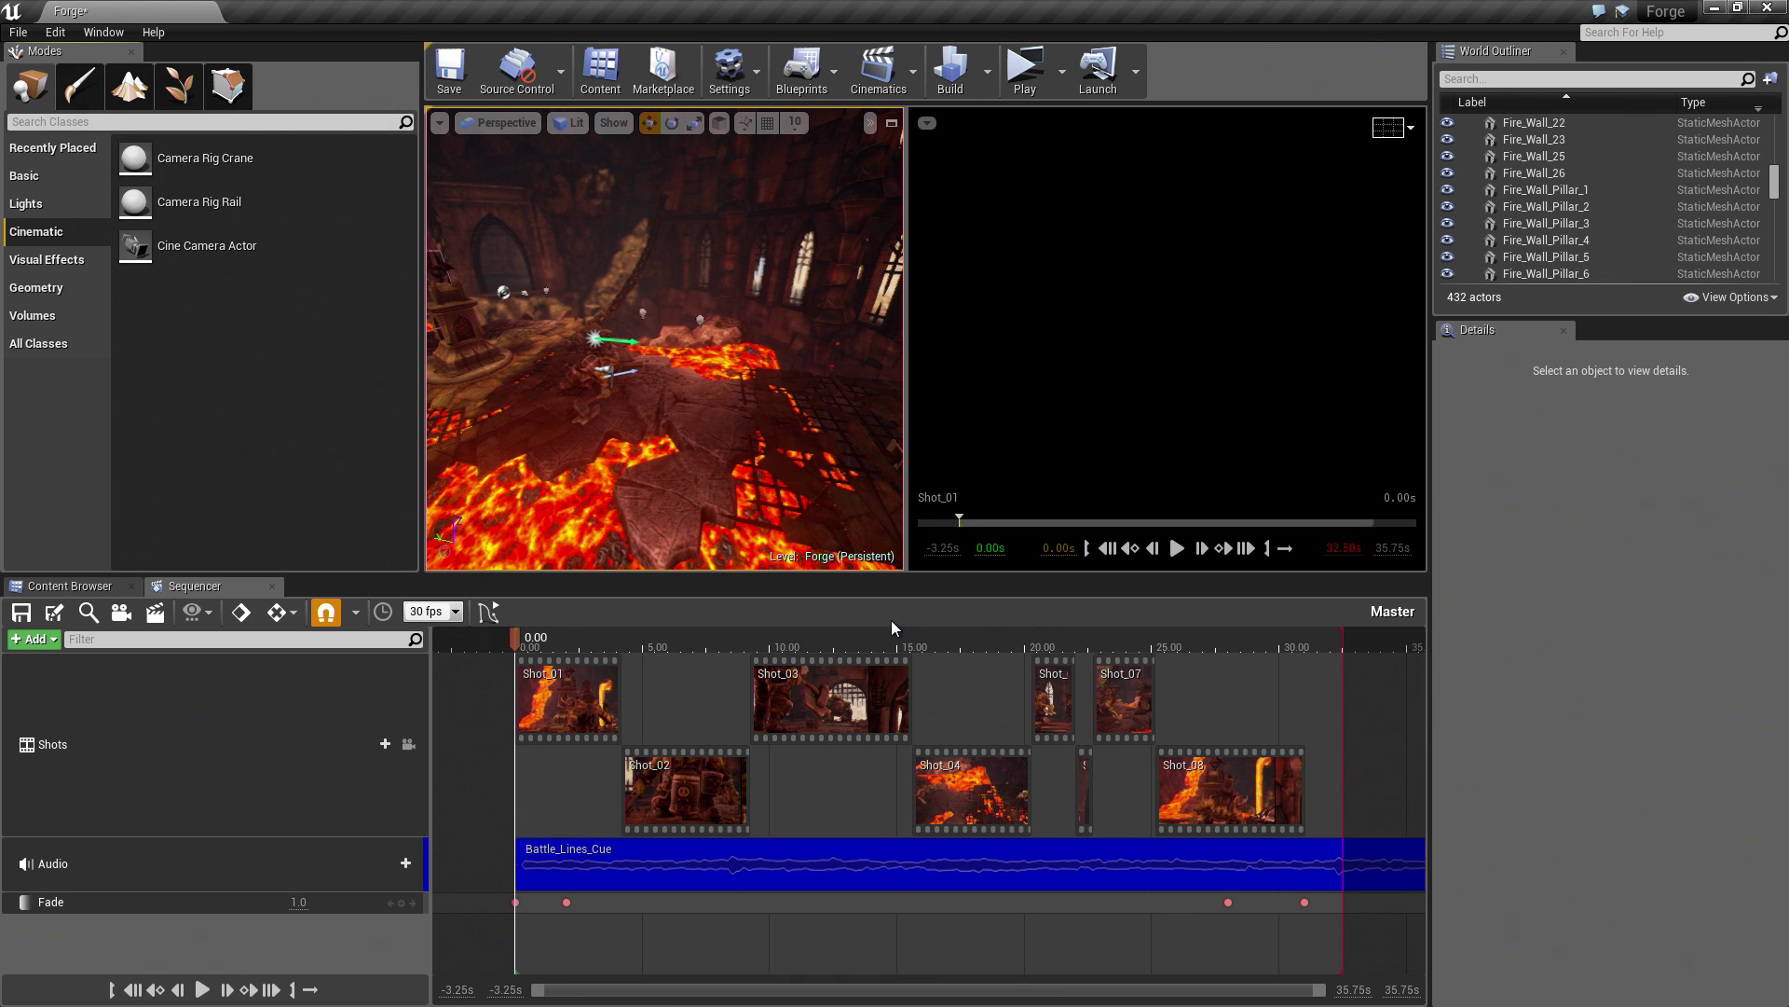
Step: Scrub the Master sequence up to Shot_03 and zoom the timeline in
left_click_drag(768, 639, 902, 655)
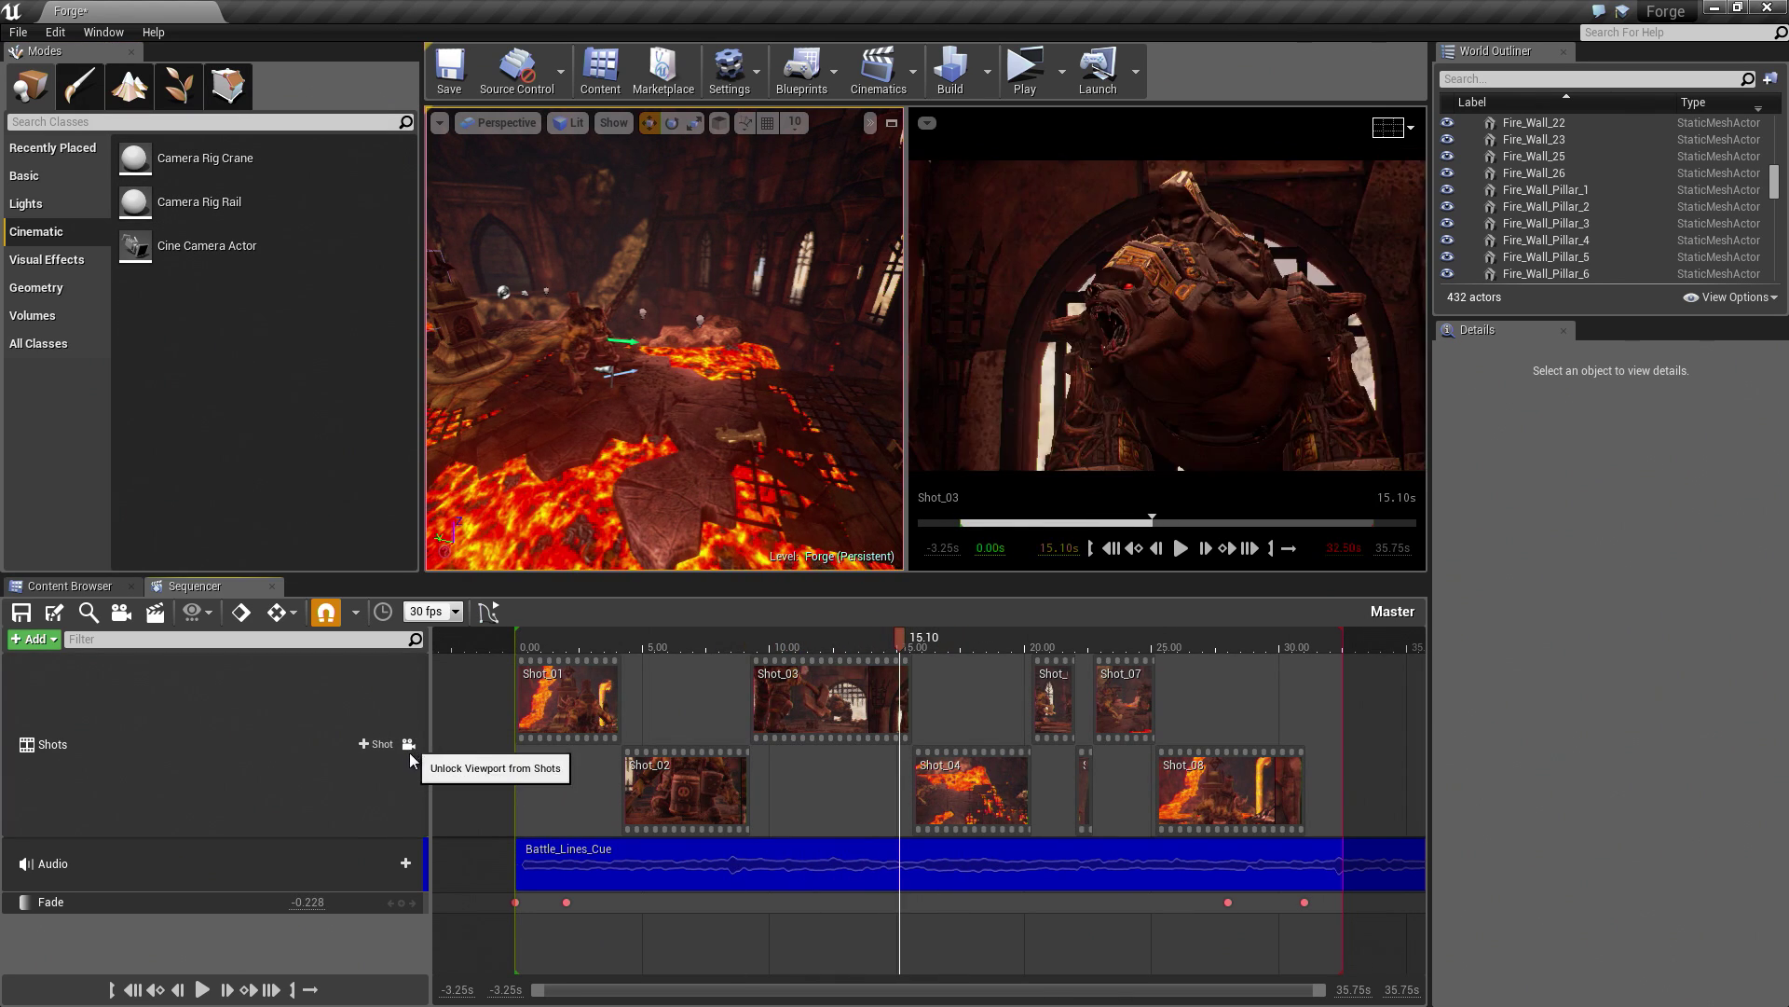
left_click_drag(899, 643, 1096, 671)
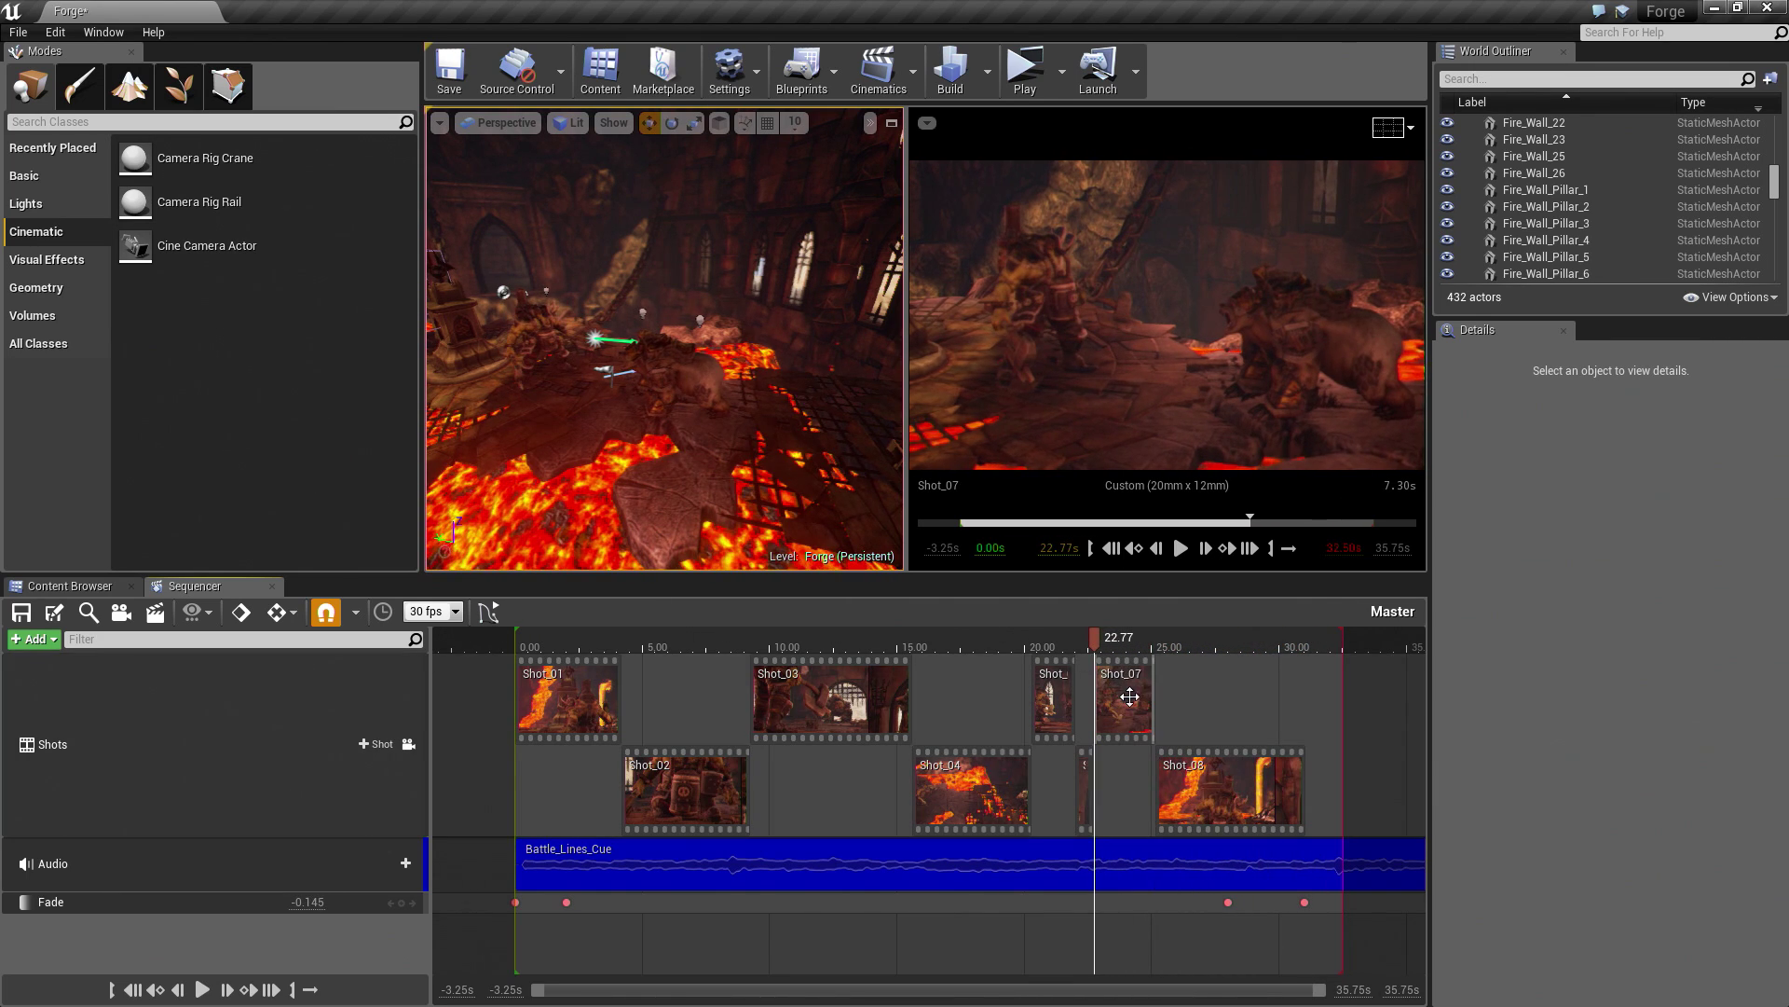
scroll(1124, 699, "up", 3)
scroll(1125, 699, "up", 5)
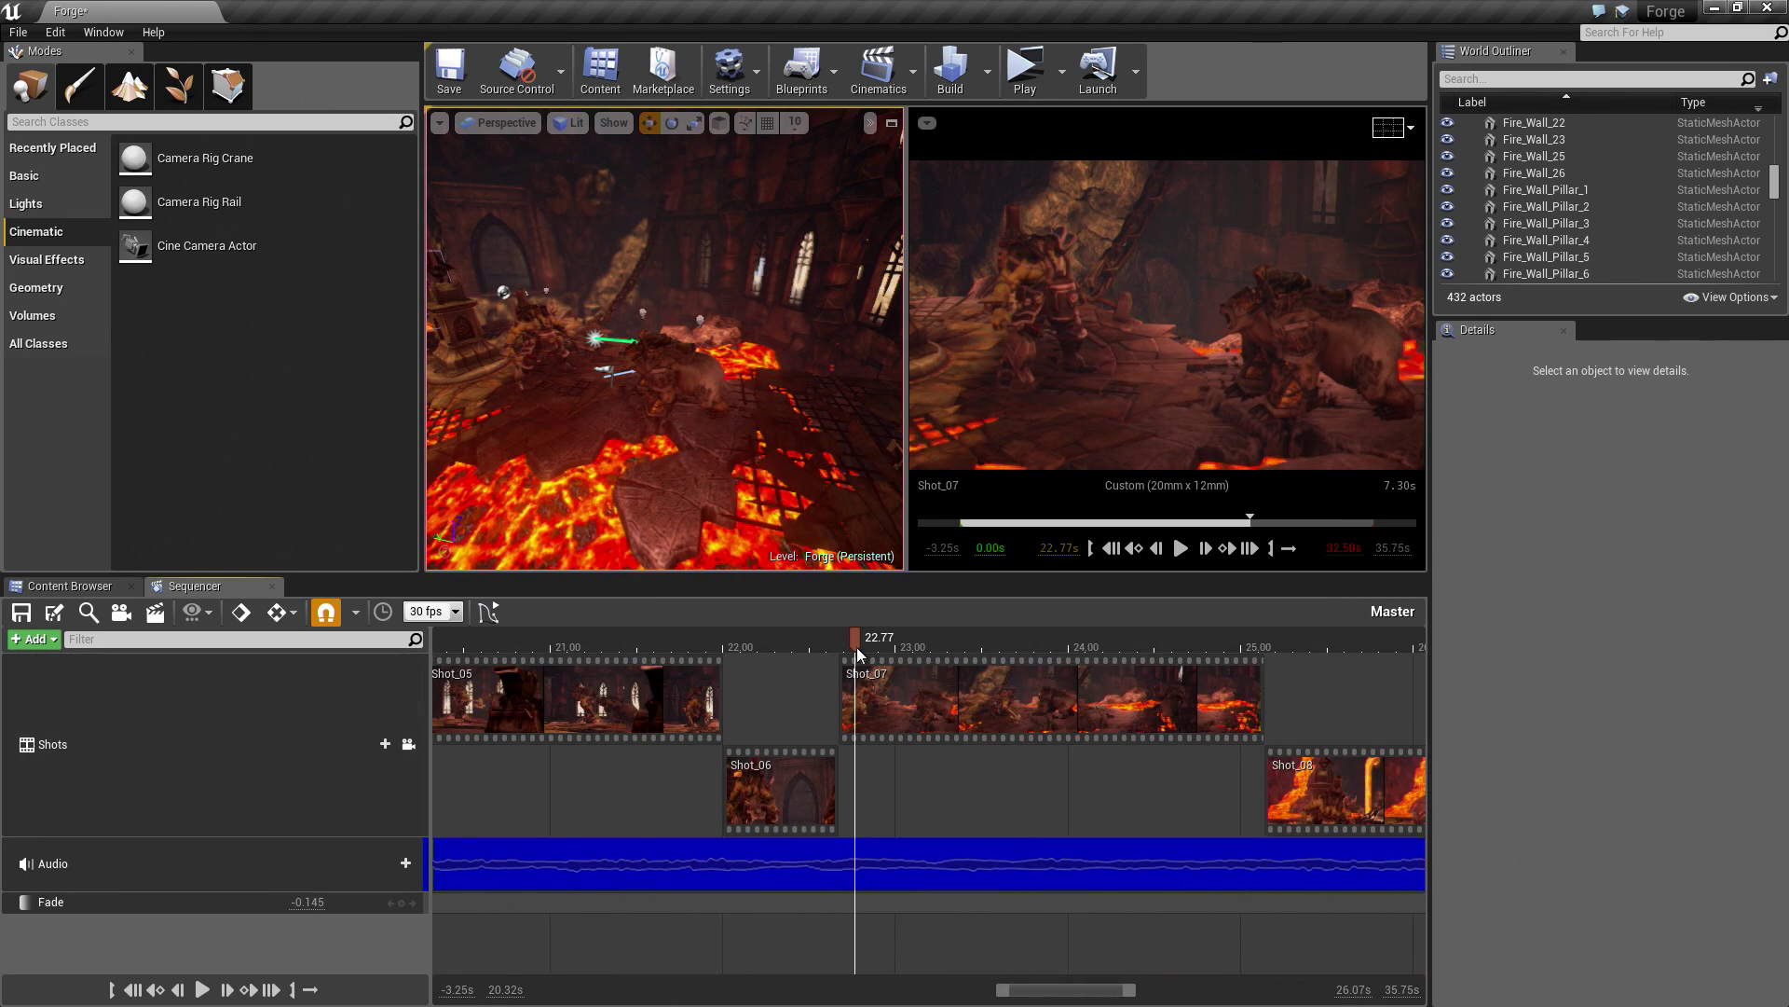
Step: Park the playhead at 22.67, Shot_06's last frame, and select the Shot_07 section
mouse_move(853, 649)
left_mouse_down()
mouse_move(817, 652)
mouse_move(845, 652)
left_mouse_up()
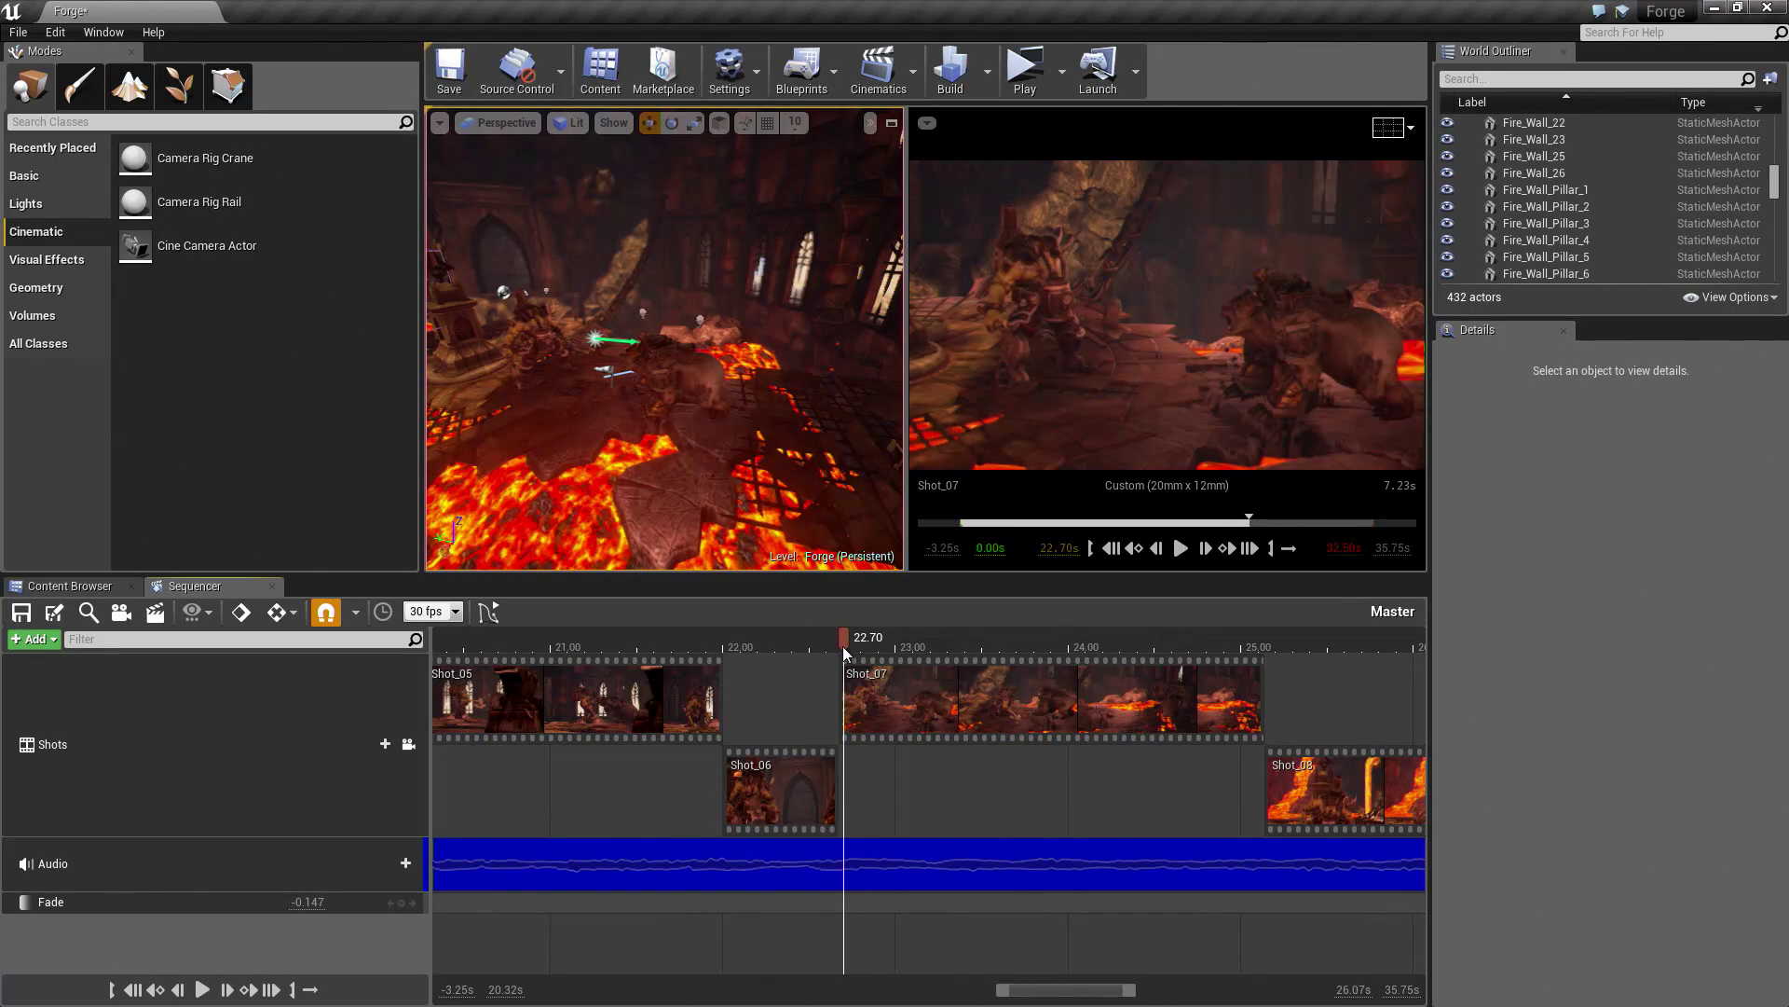
key("Left")
key("Right")
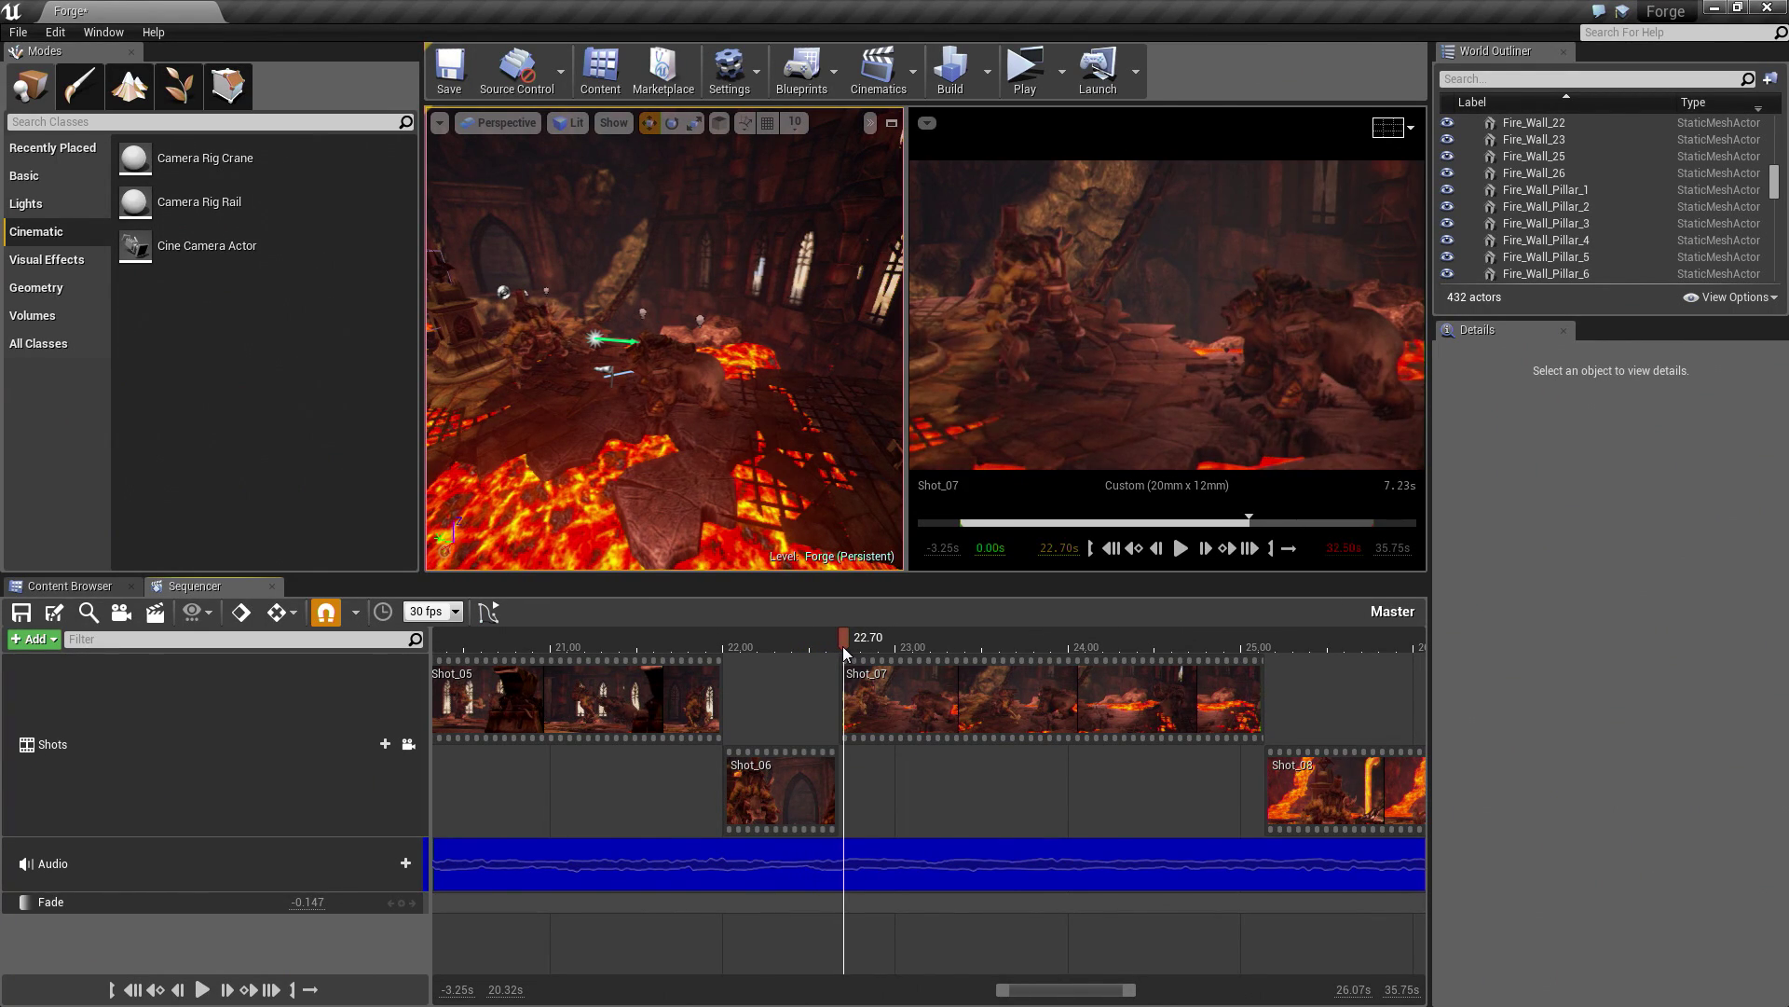
key("Left")
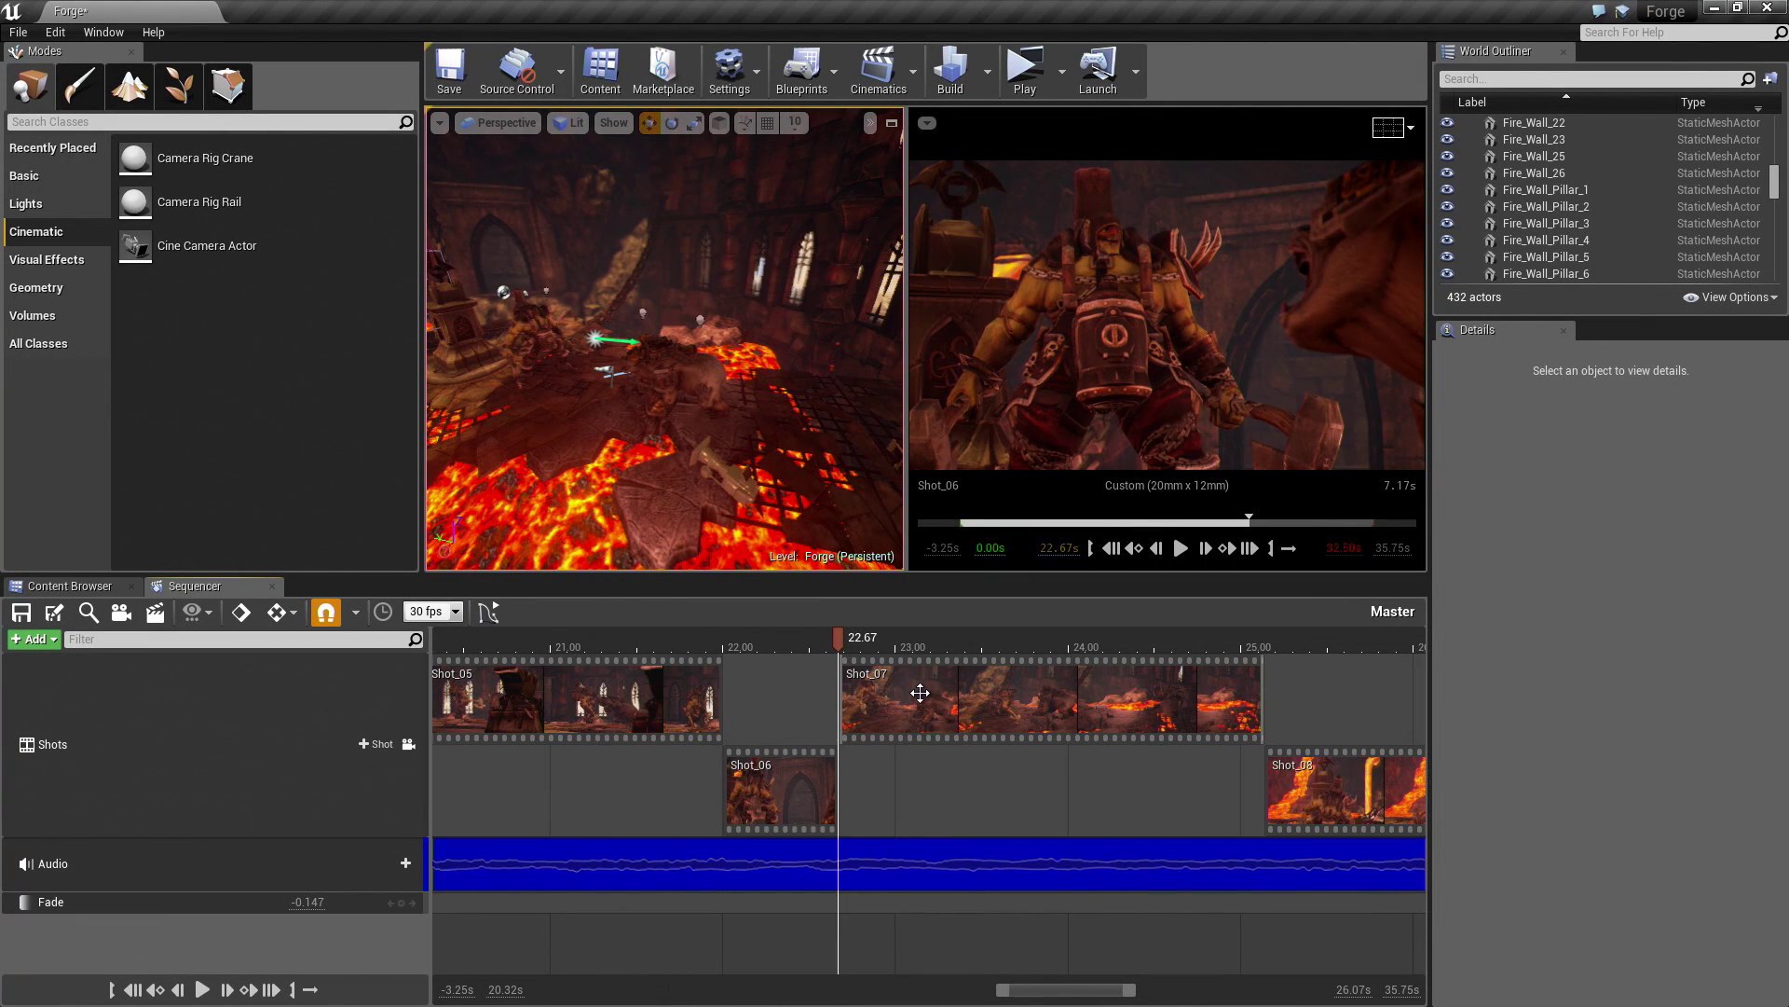
left_click(891, 700)
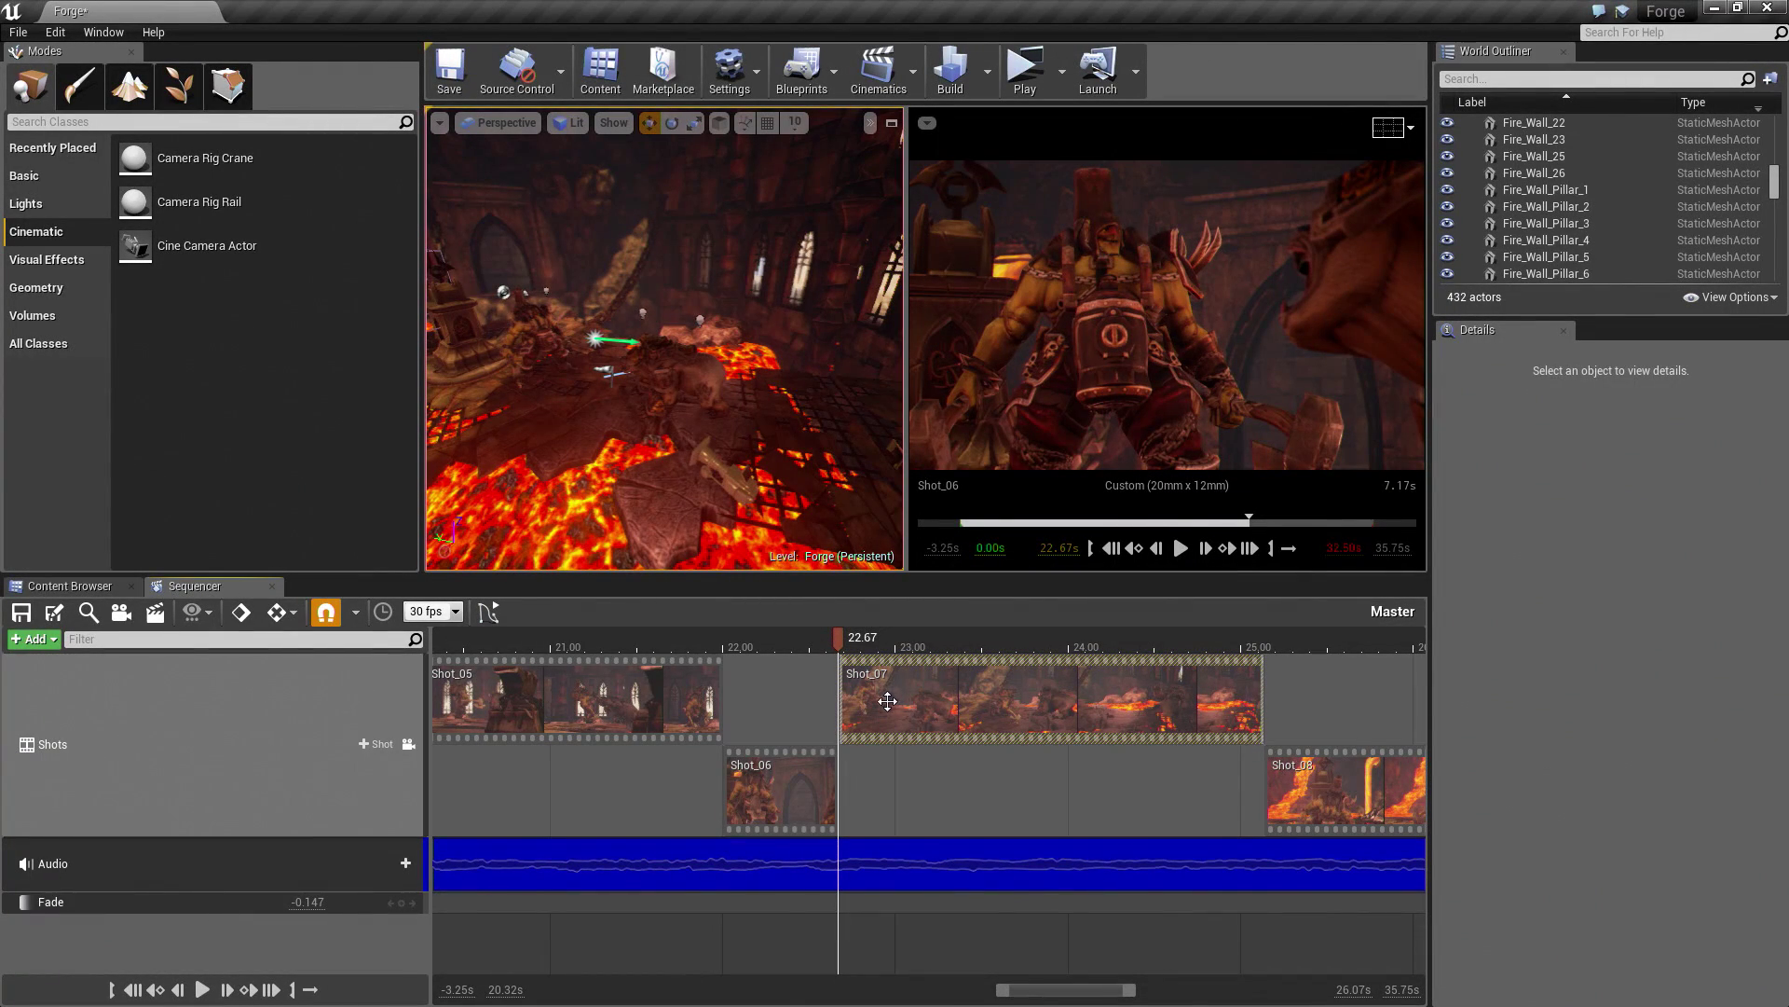
Step: Start a new take of Shot_07 and create a Takes folder under Cinematics for it
right_click(886, 702)
mouse_move(890, 632)
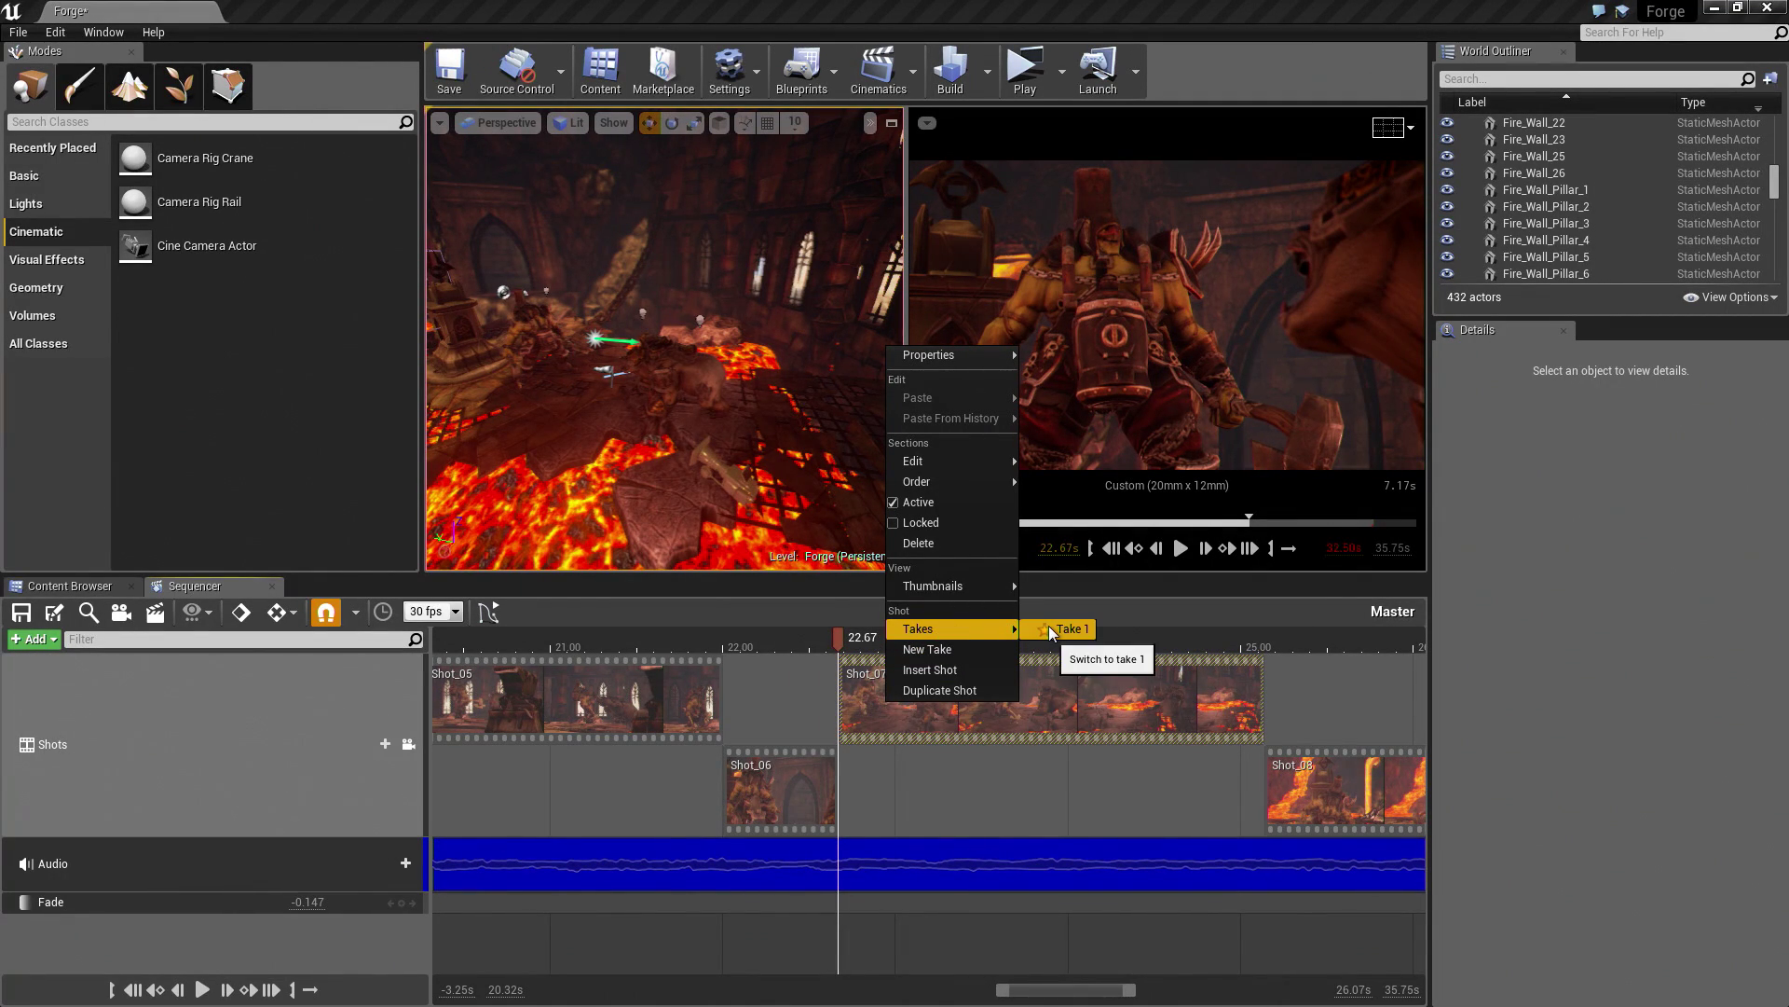
left_click(936, 651)
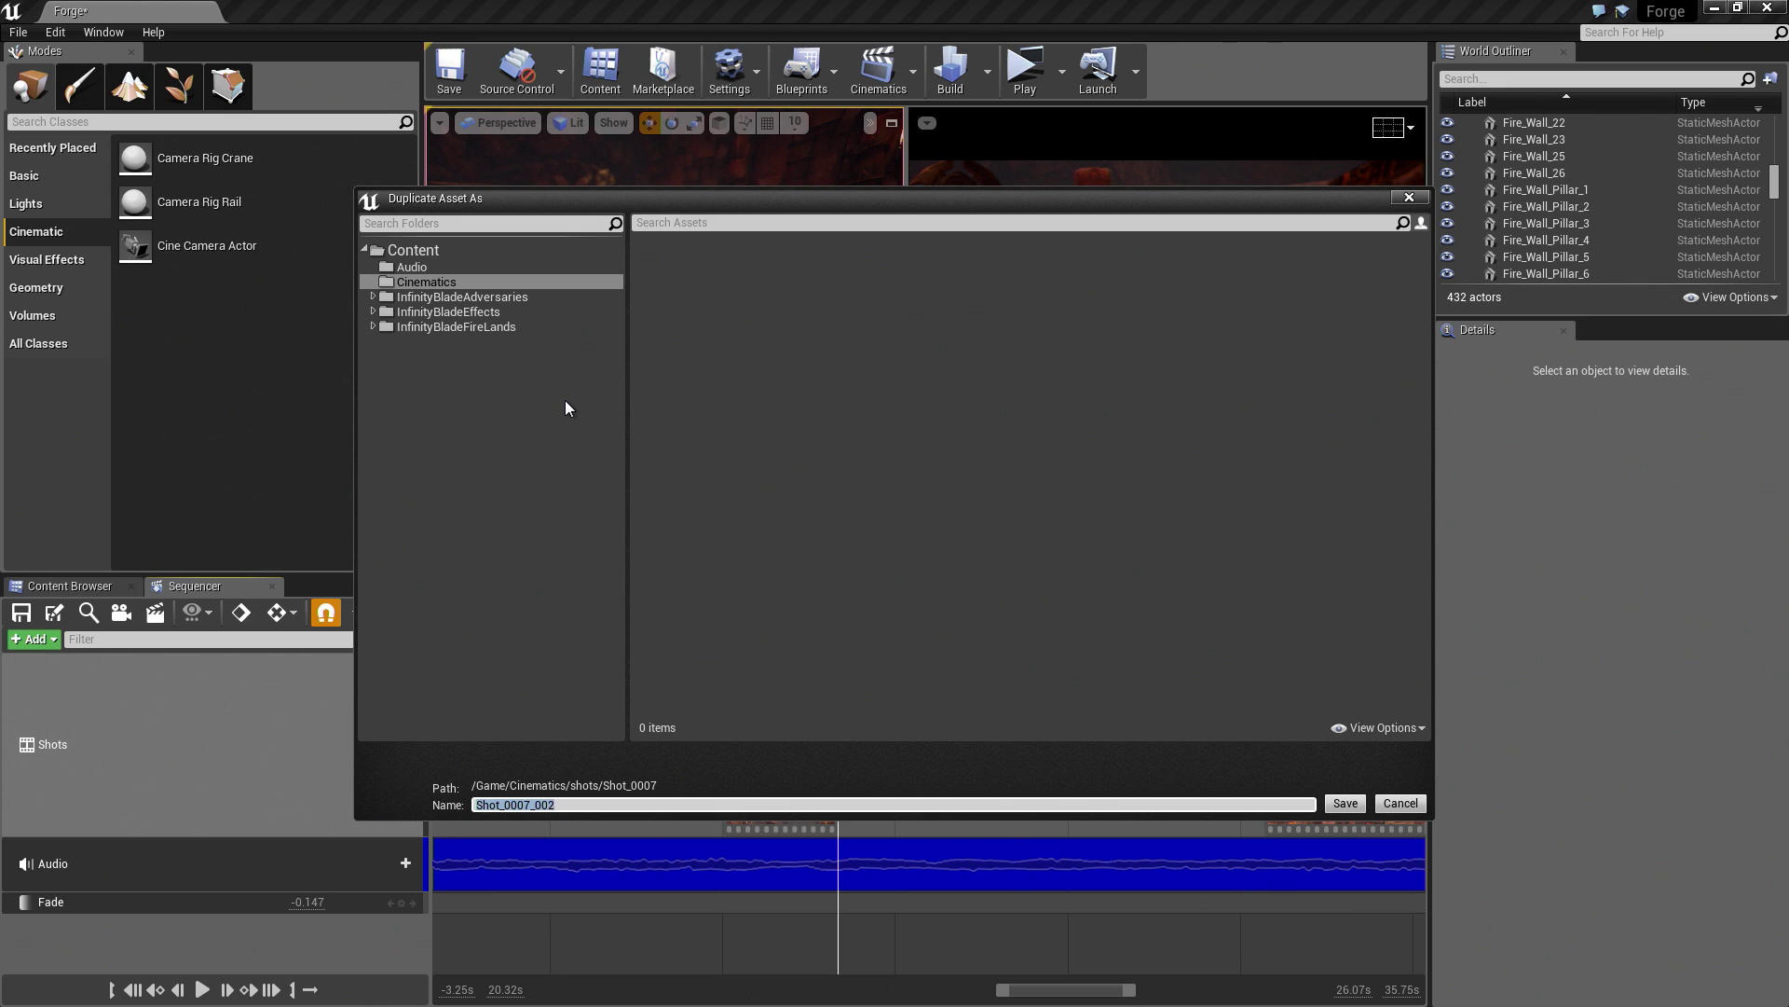
left_click(438, 282)
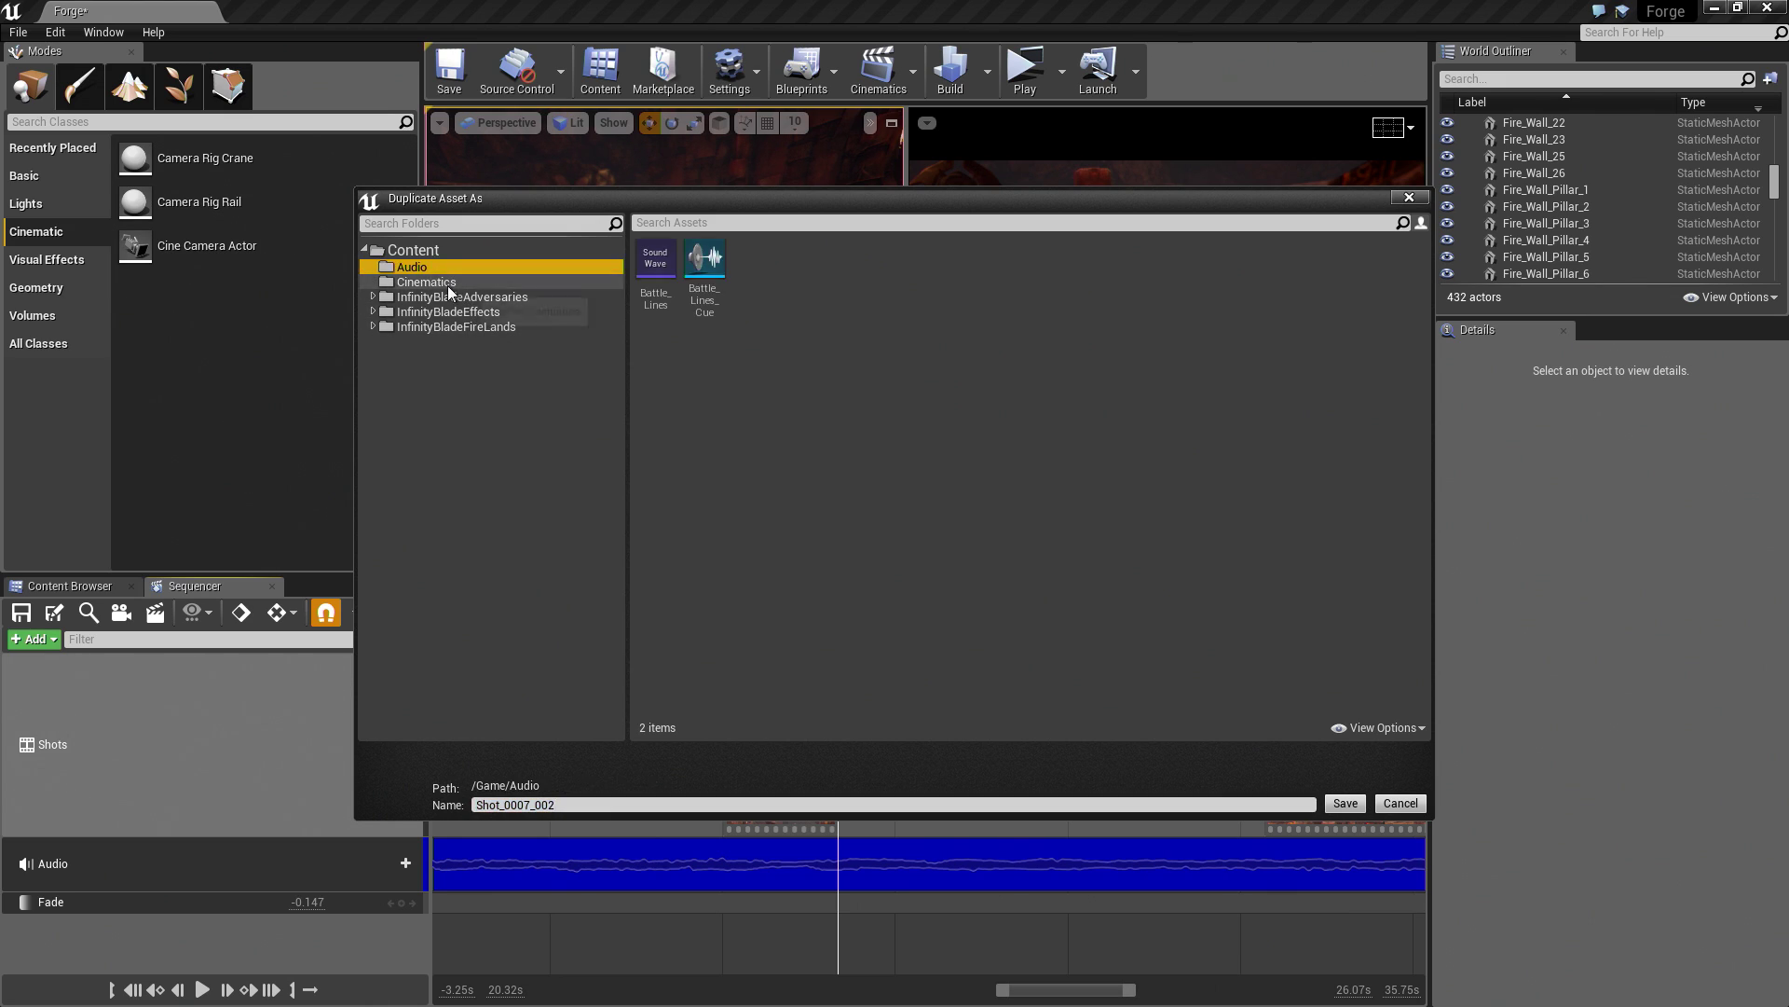
right_click(448, 287)
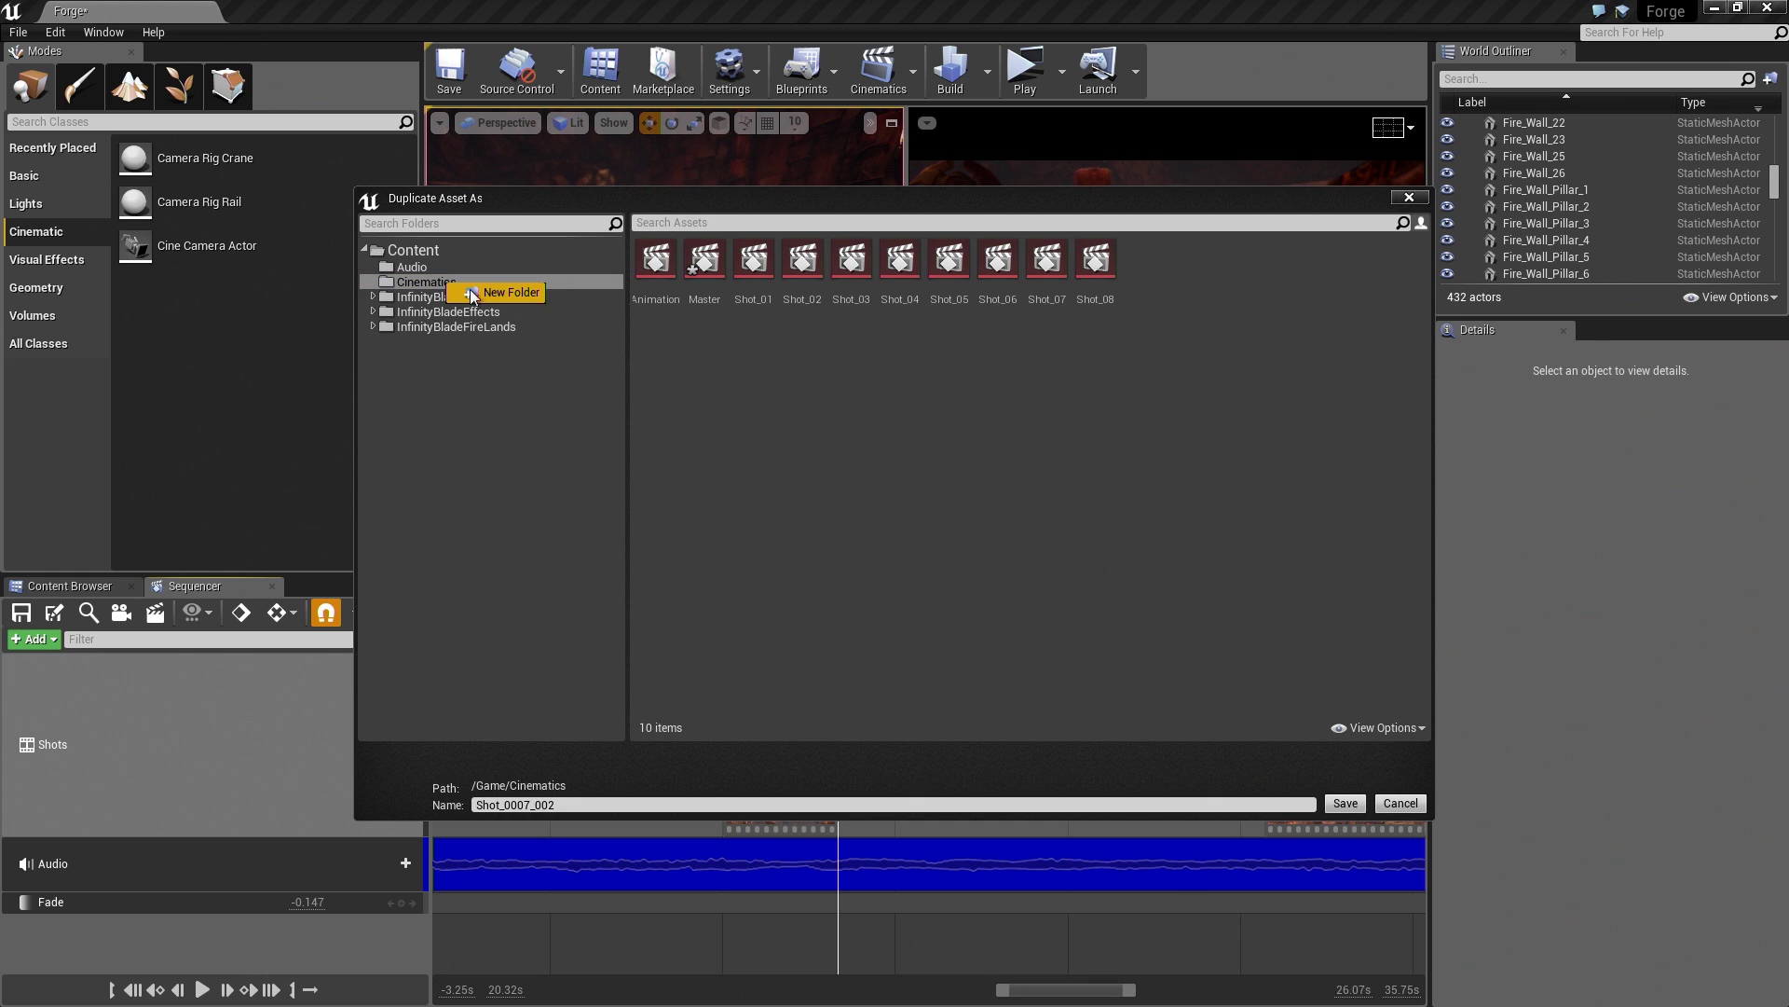
left_click(489, 294)
type("Takes")
key("Return")
left_click(440, 296)
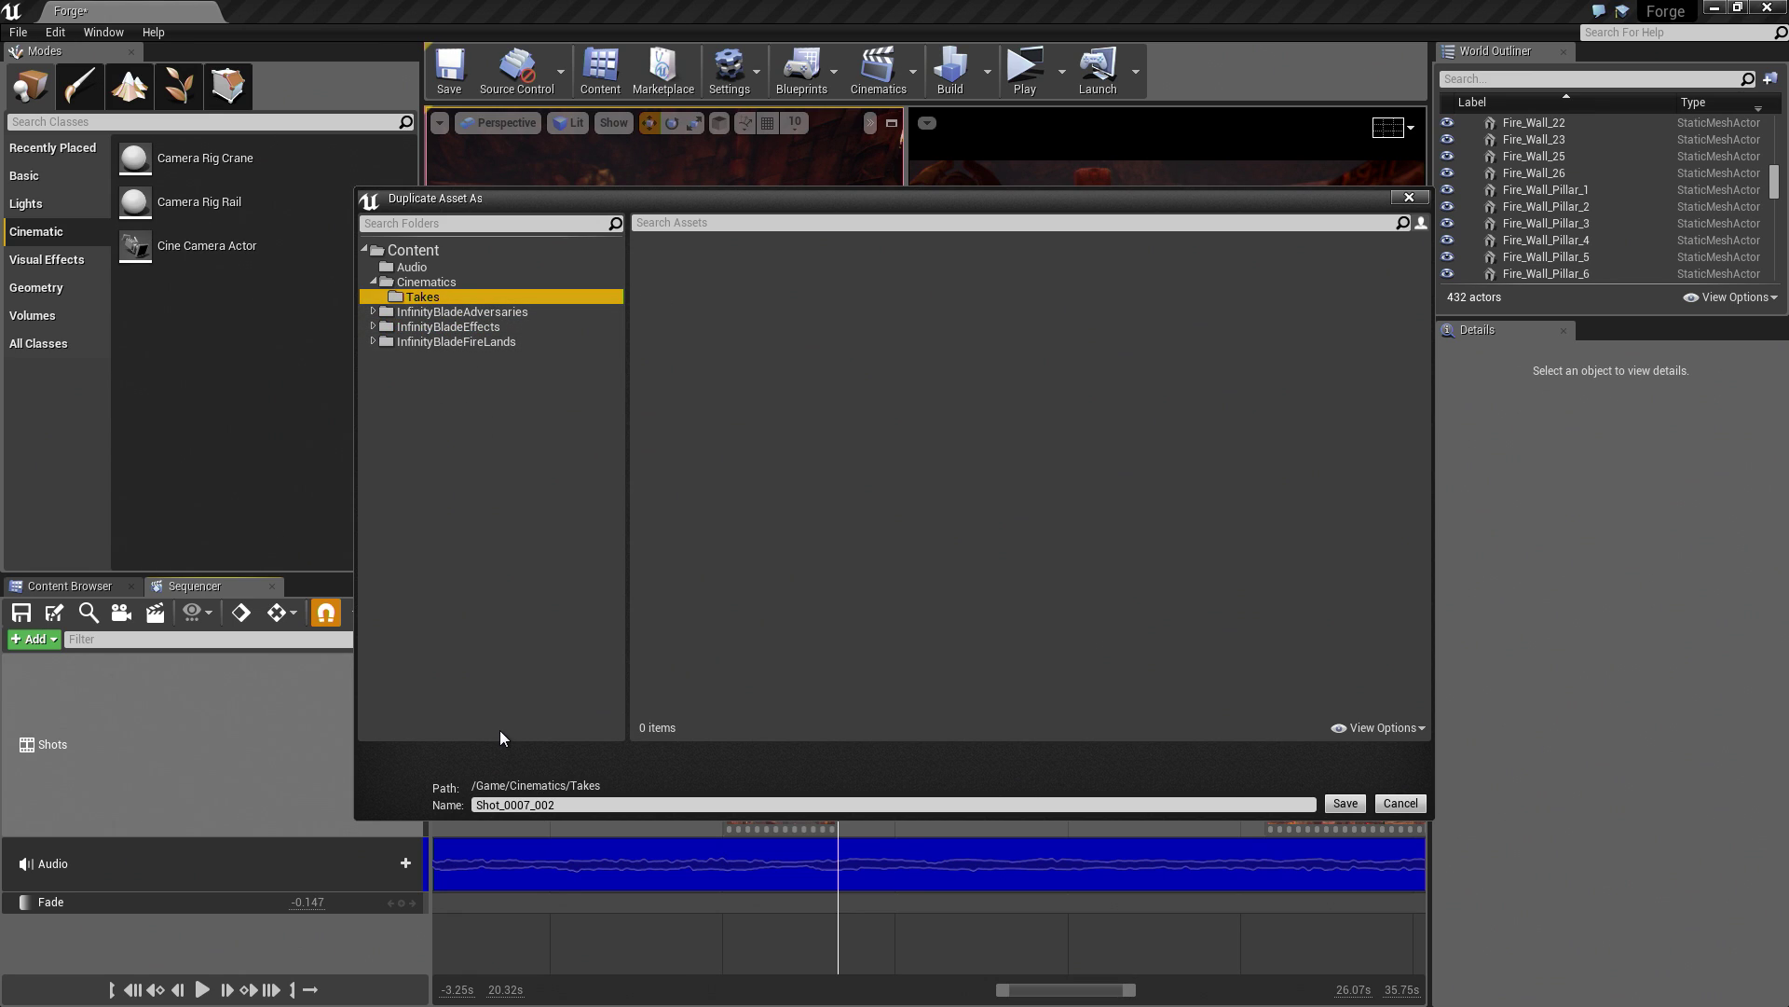
Step: Shorten the take name to Shot_07_01 and save it
left_click(517, 804)
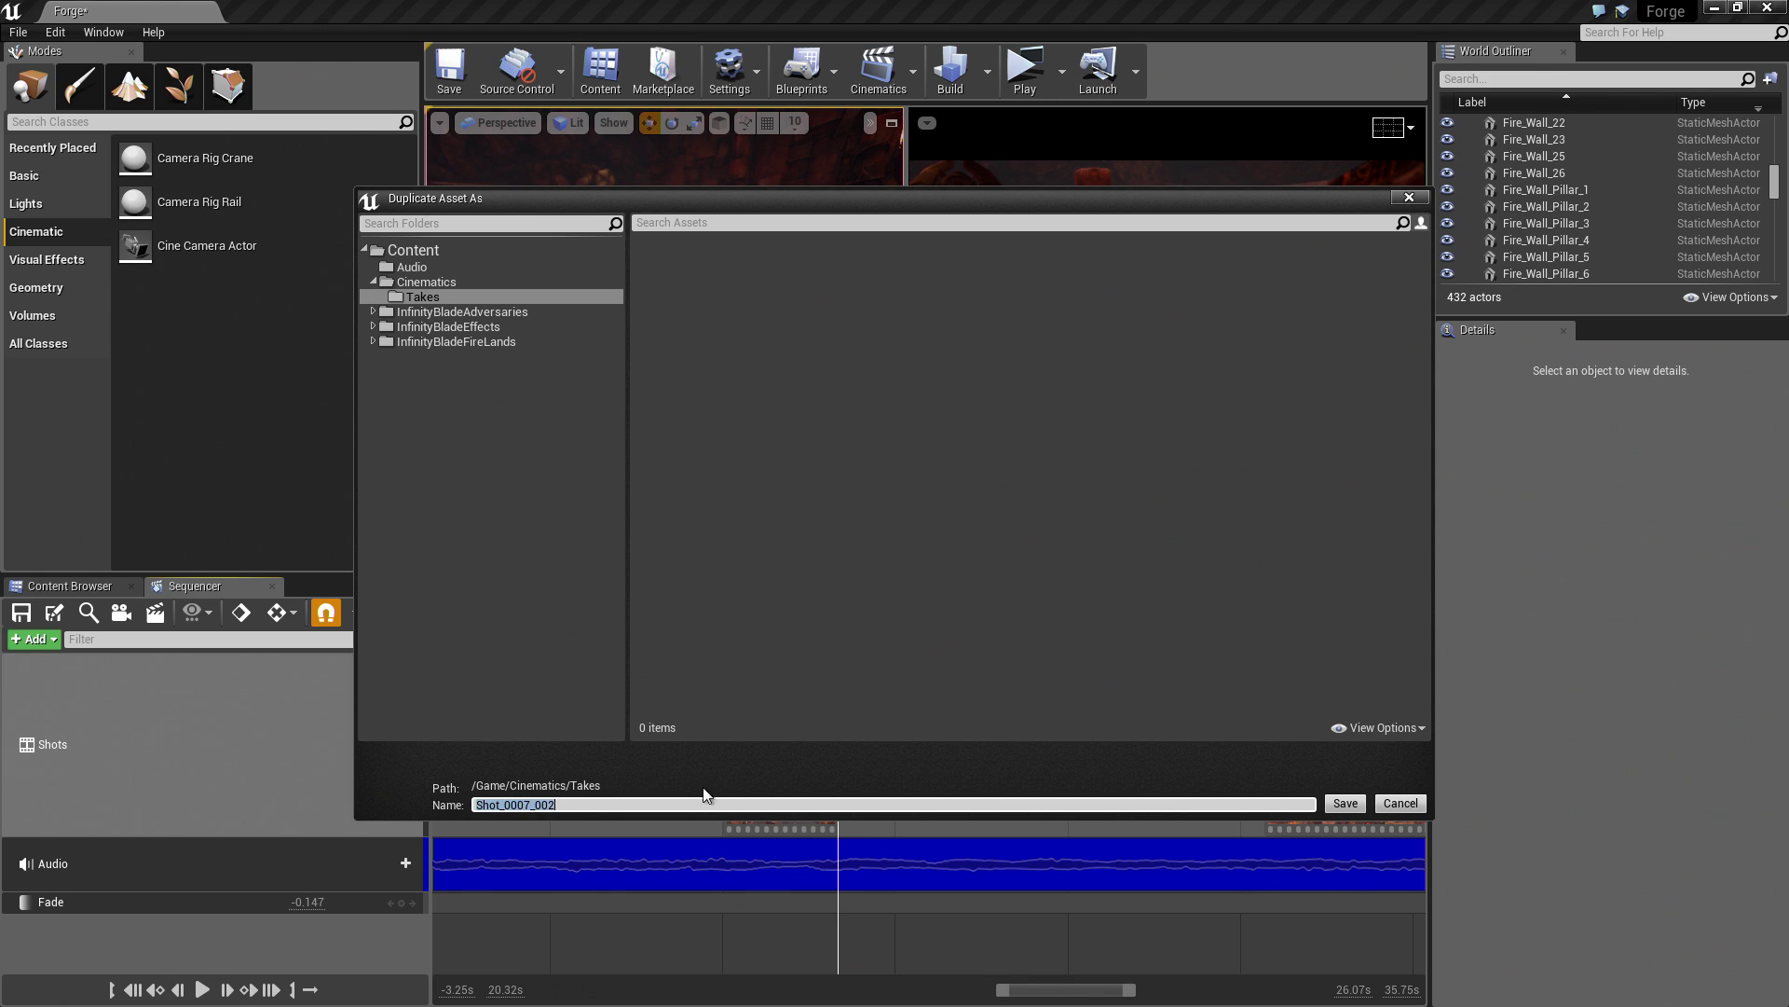
left_click(537, 803)
key("BackSpace")
key("BackSpace")
left_click(1342, 804)
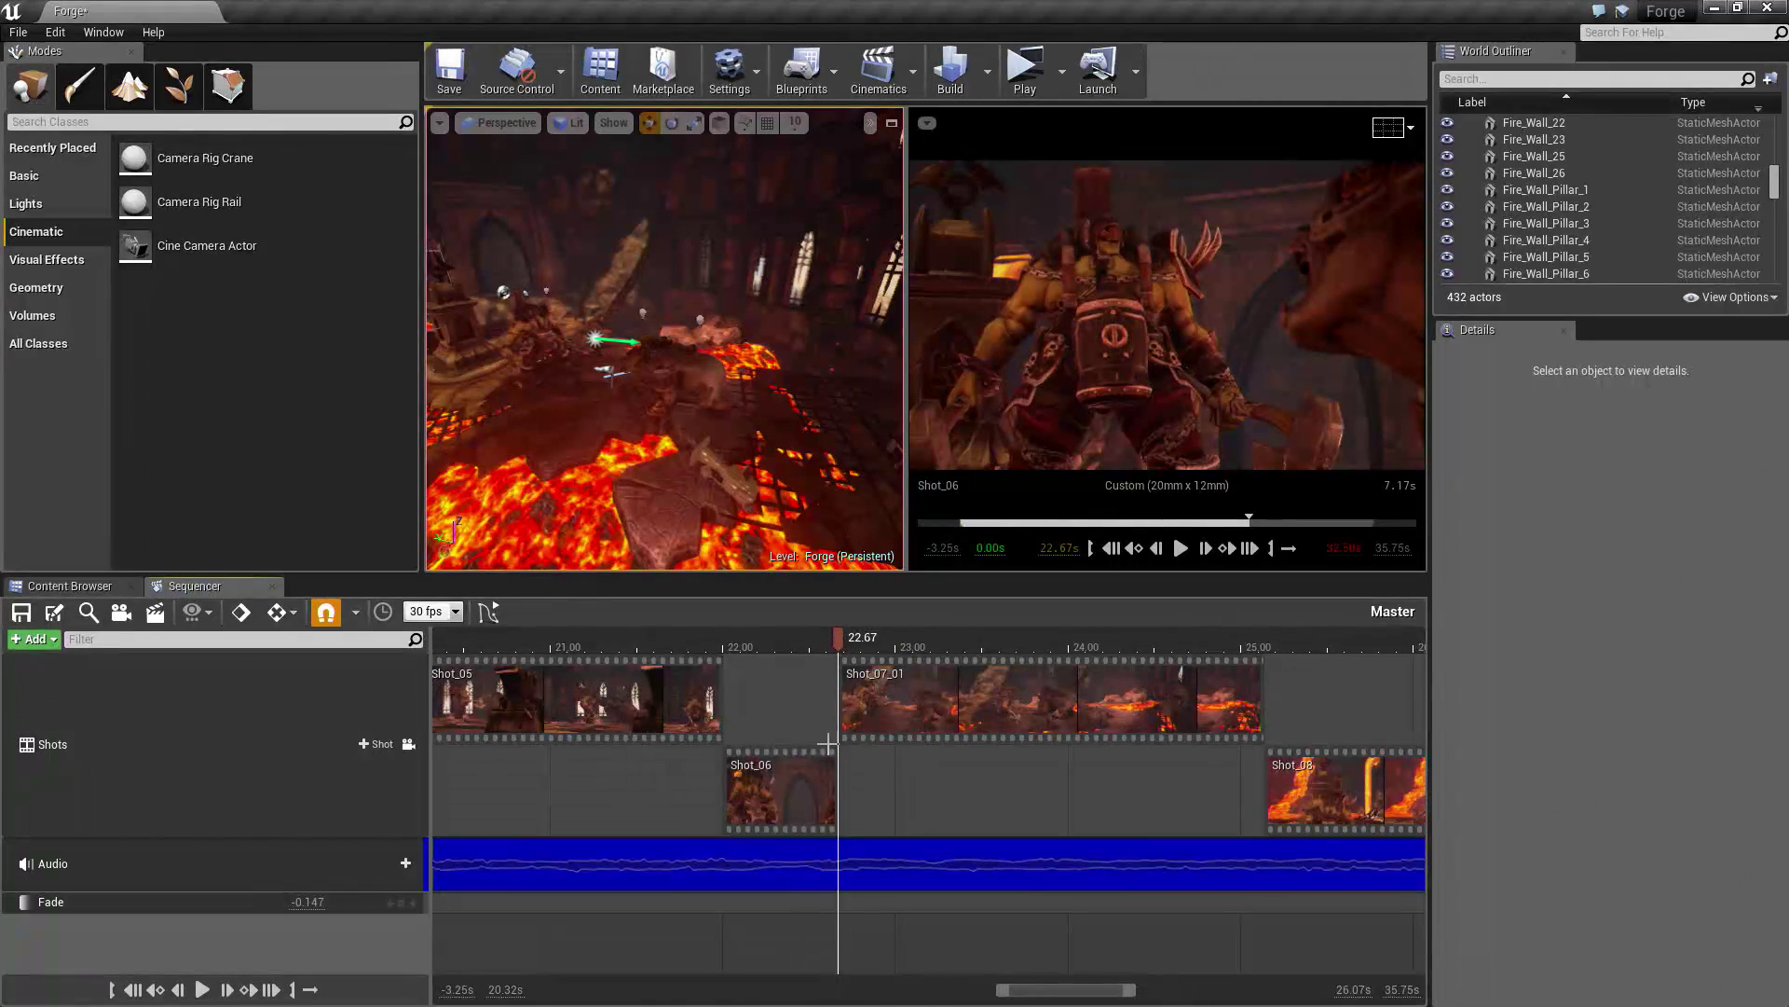
left_click(55, 32)
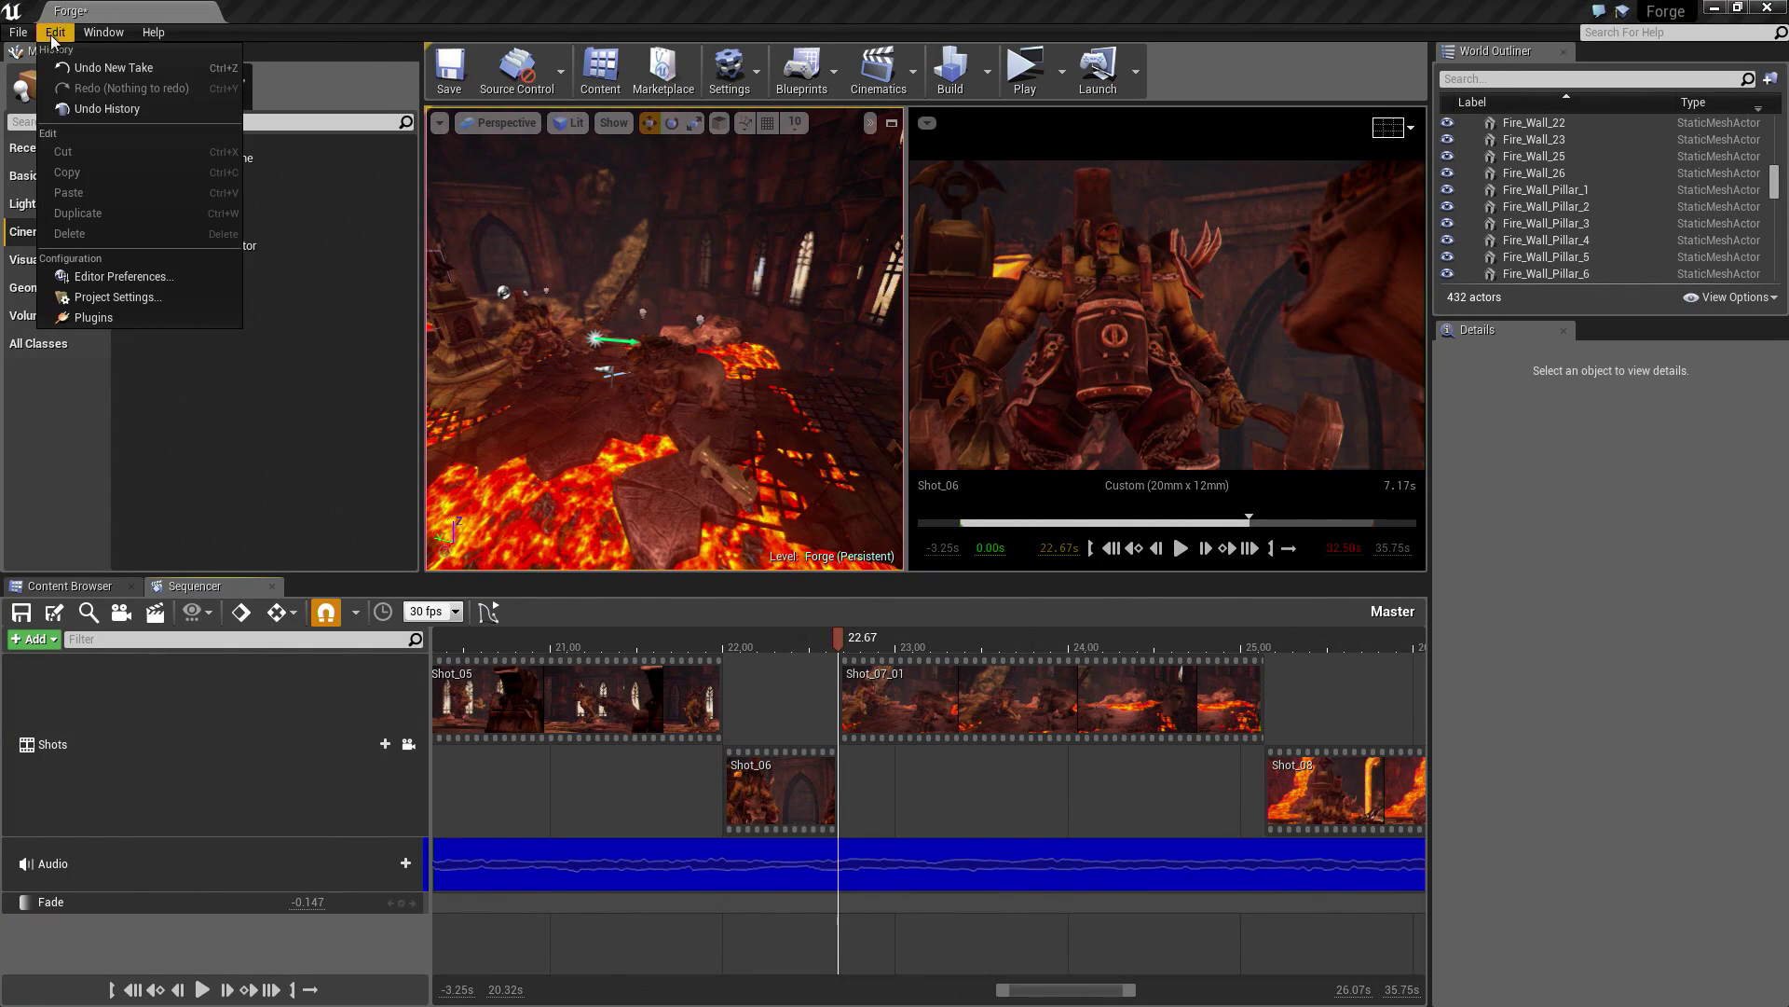
left_click(102, 299)
scroll(382, 652, "down", 8)
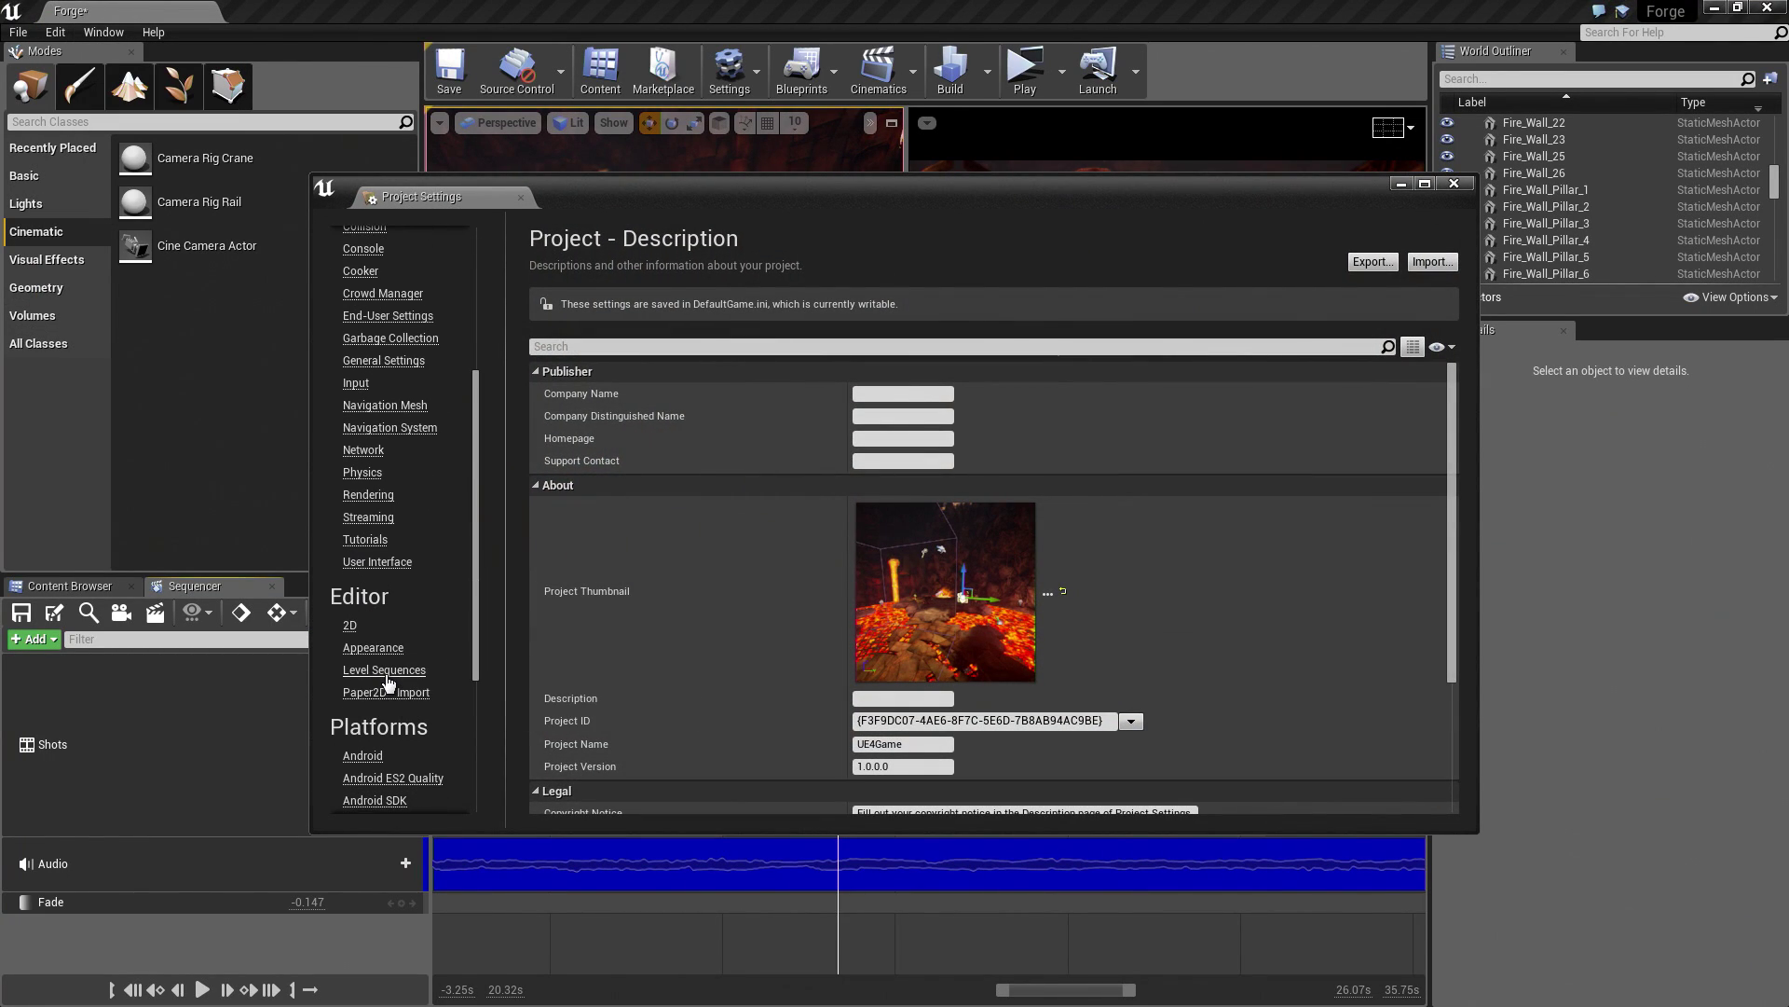
left_click(386, 675)
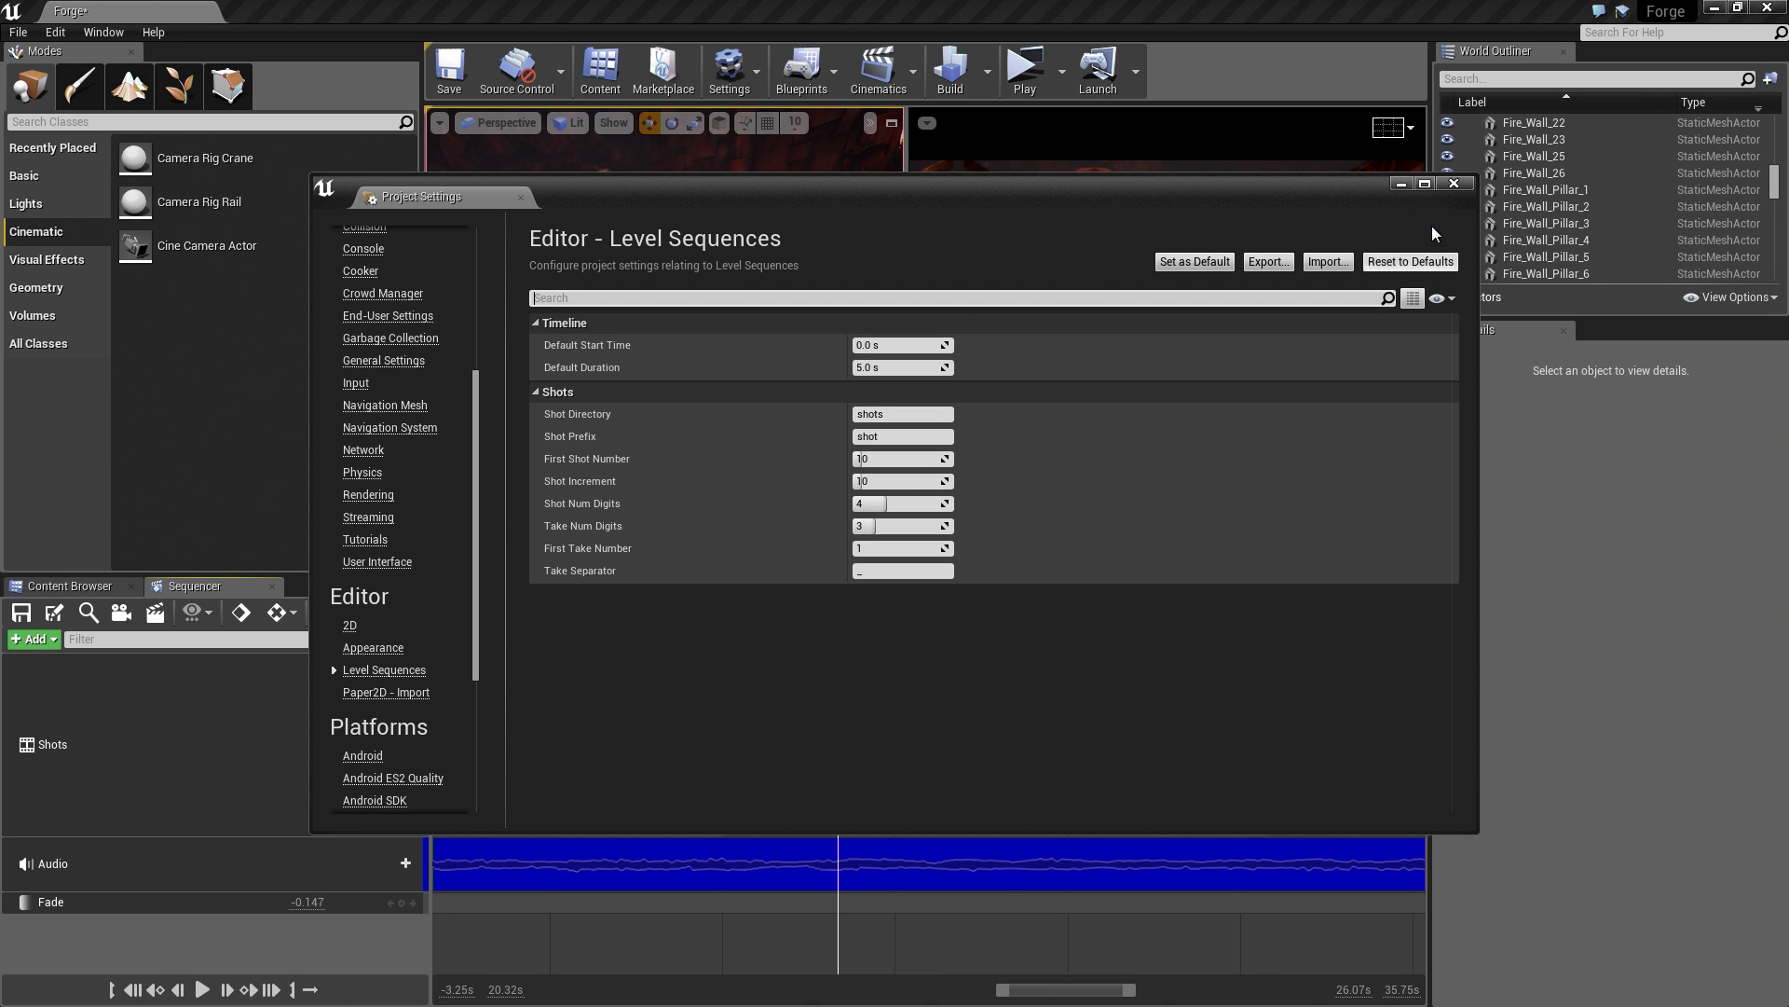
left_click(1457, 184)
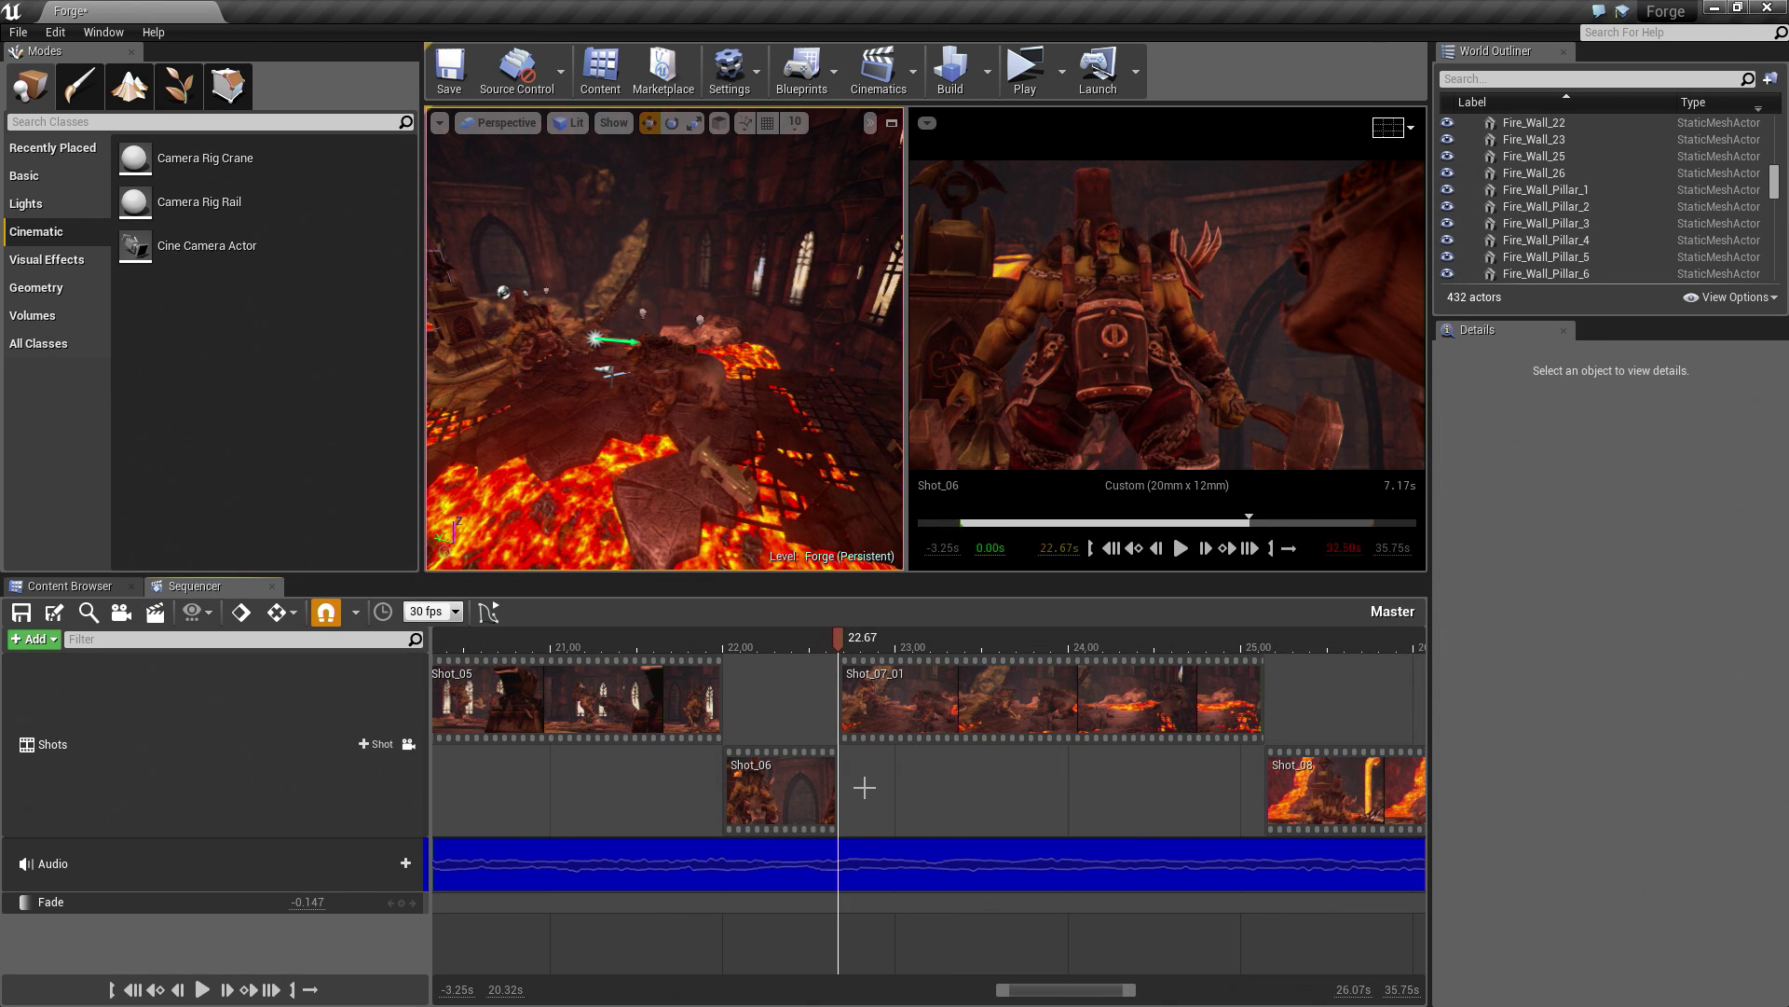
Step: From the Shot_07_01 section, make a new take saved as Shot_07_02 in Cinematics/Takes
right_click_drag(1066, 811, 851, 758)
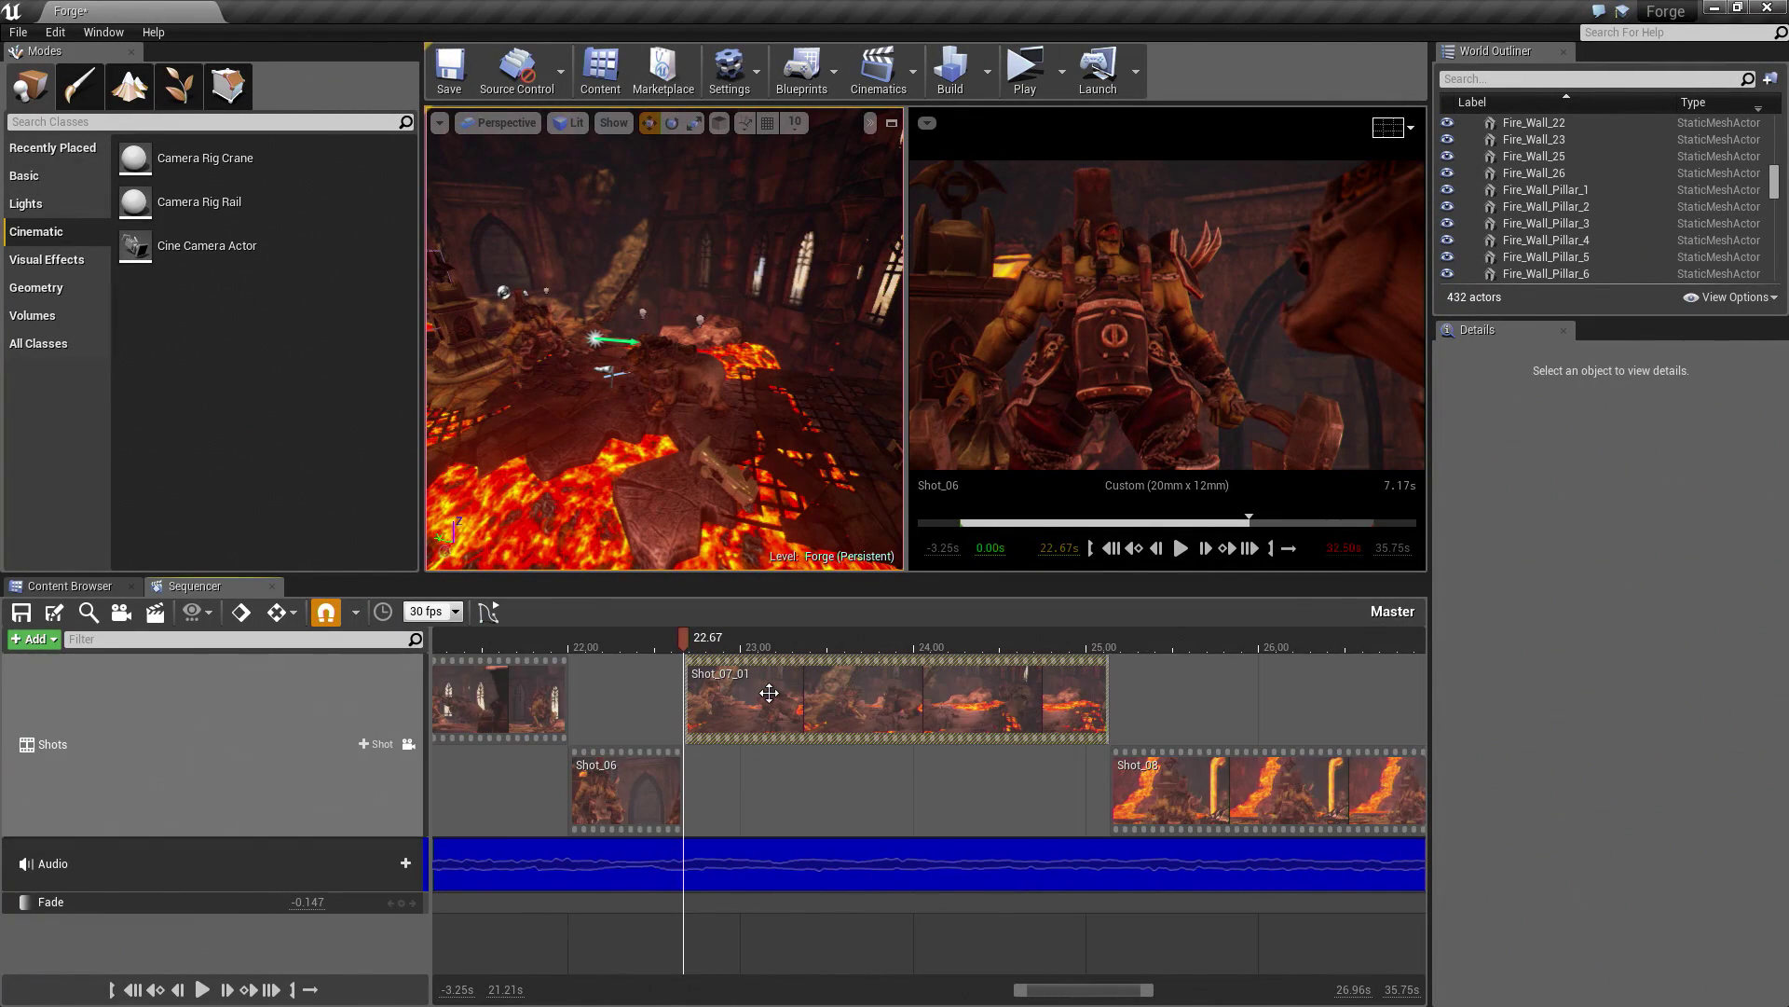
right_click(769, 693)
mouse_move(814, 620)
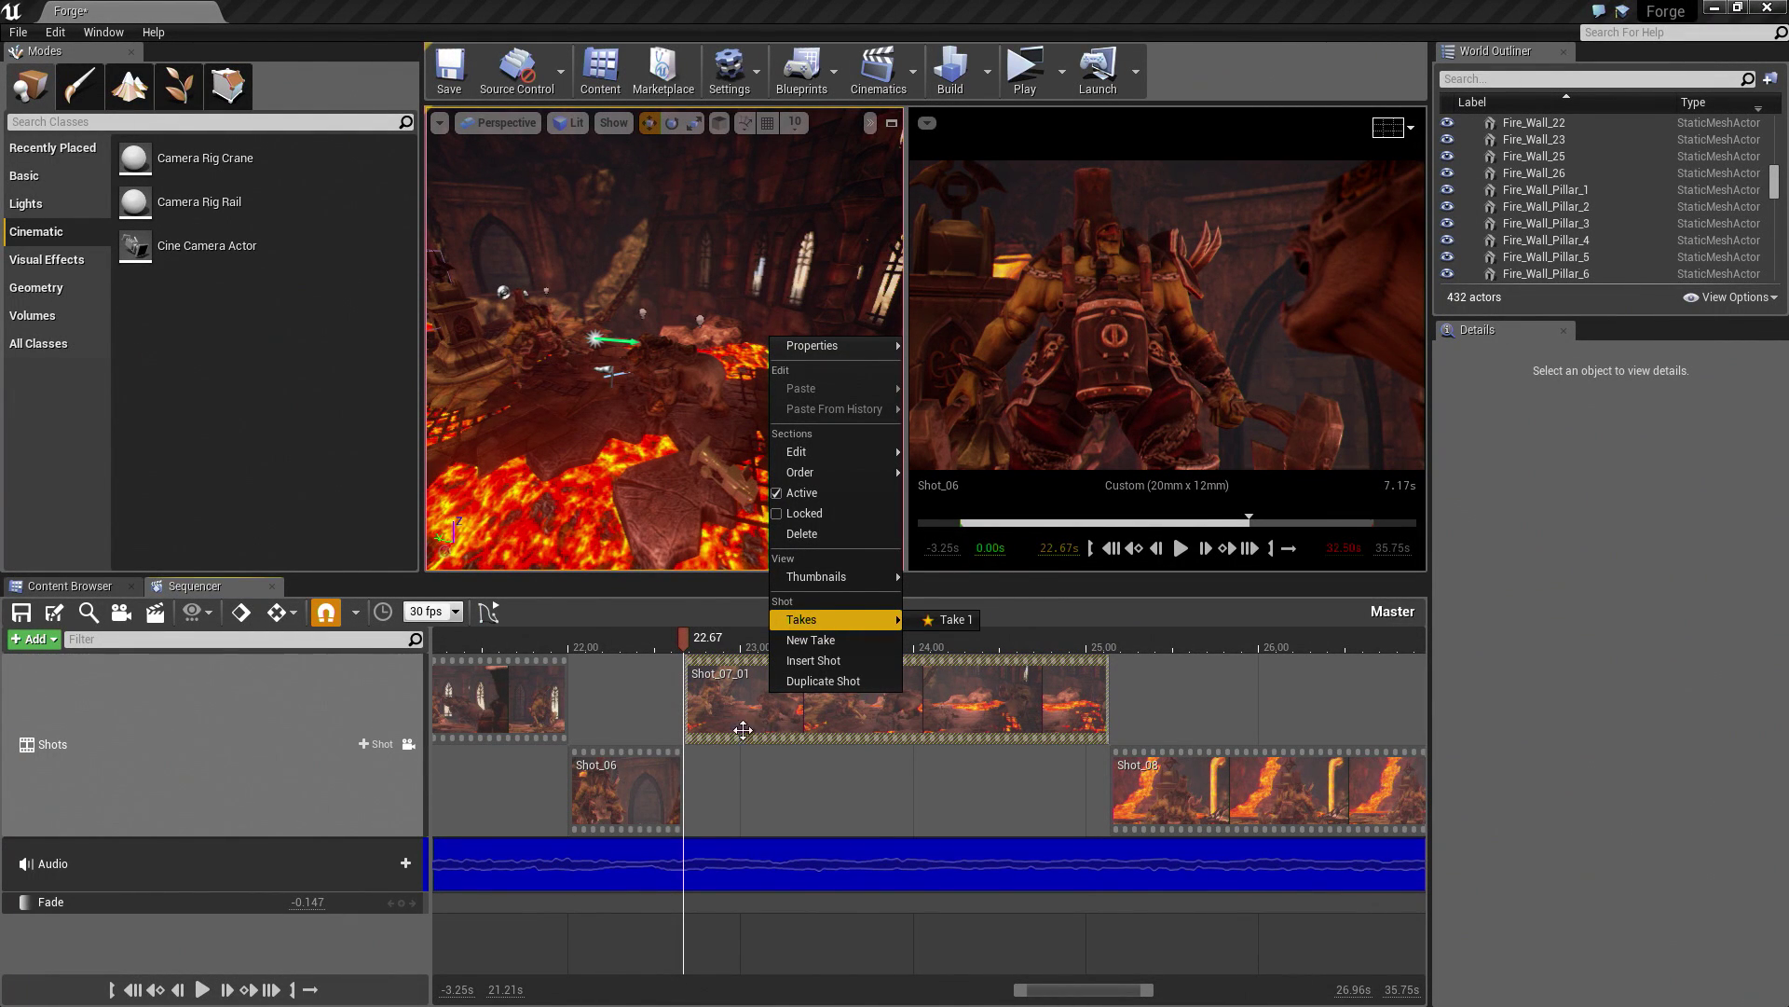
left_click(820, 640)
double_click(384, 282)
left_click(410, 297)
left_click(645, 288)
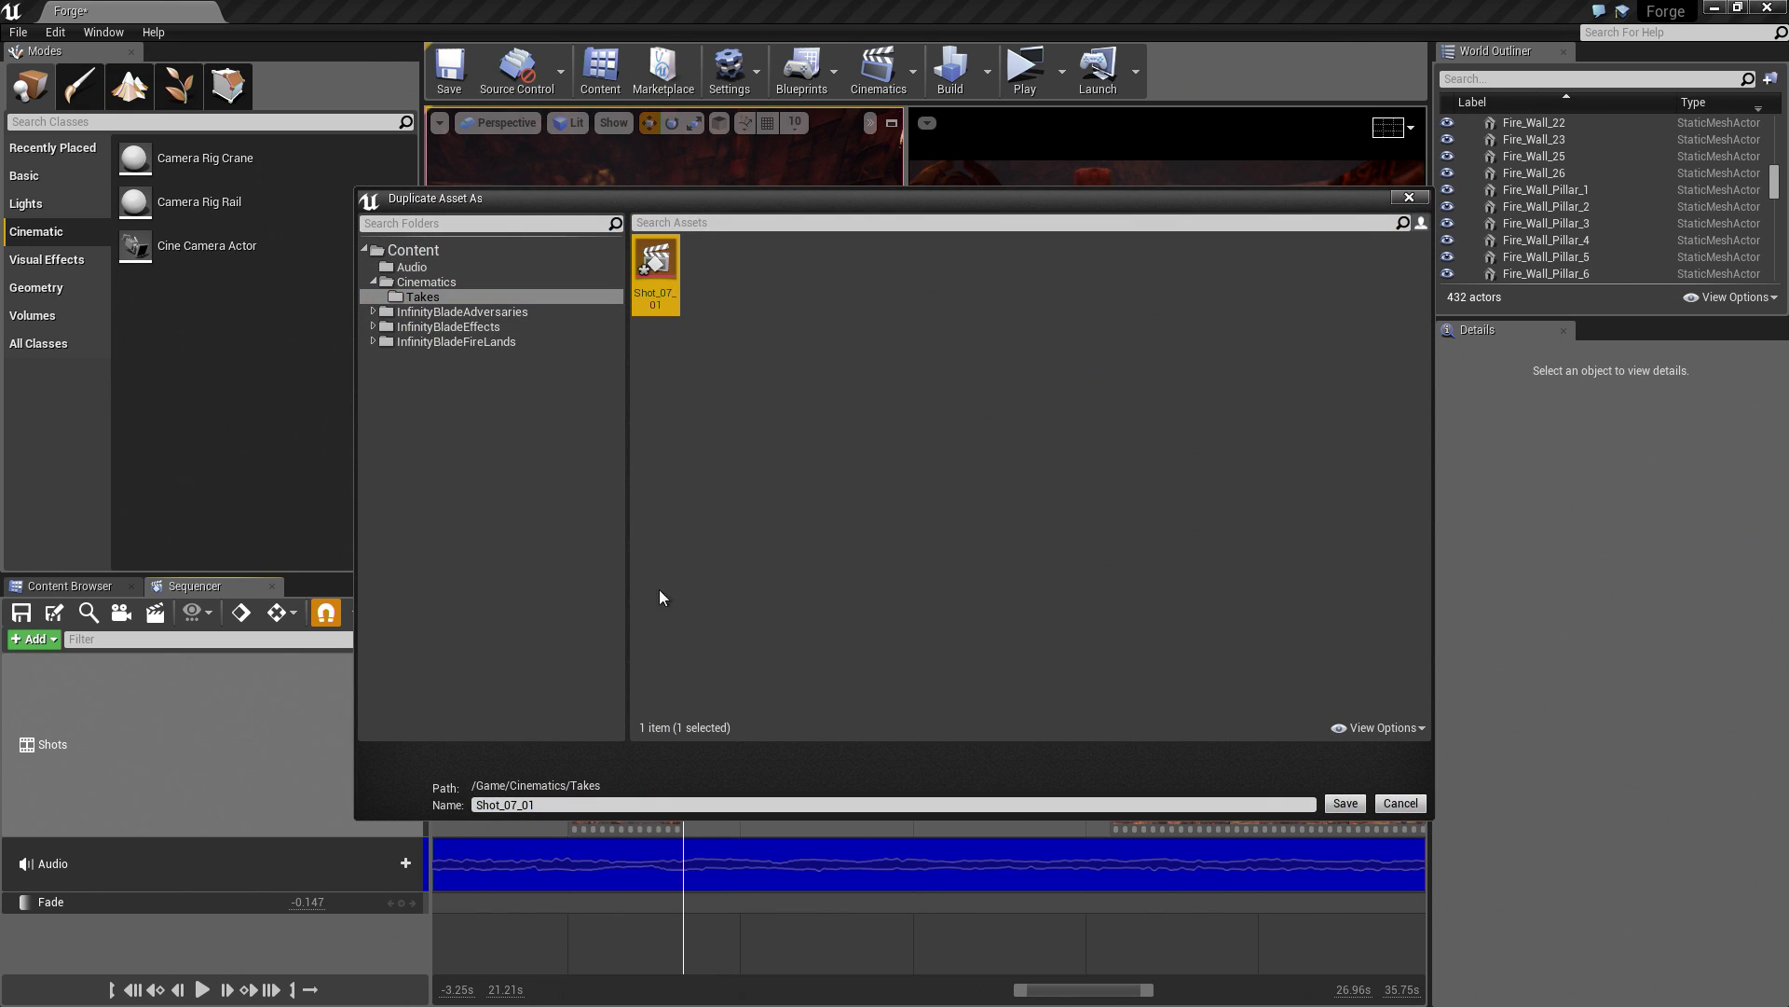
left_click(562, 804)
left_click(560, 805)
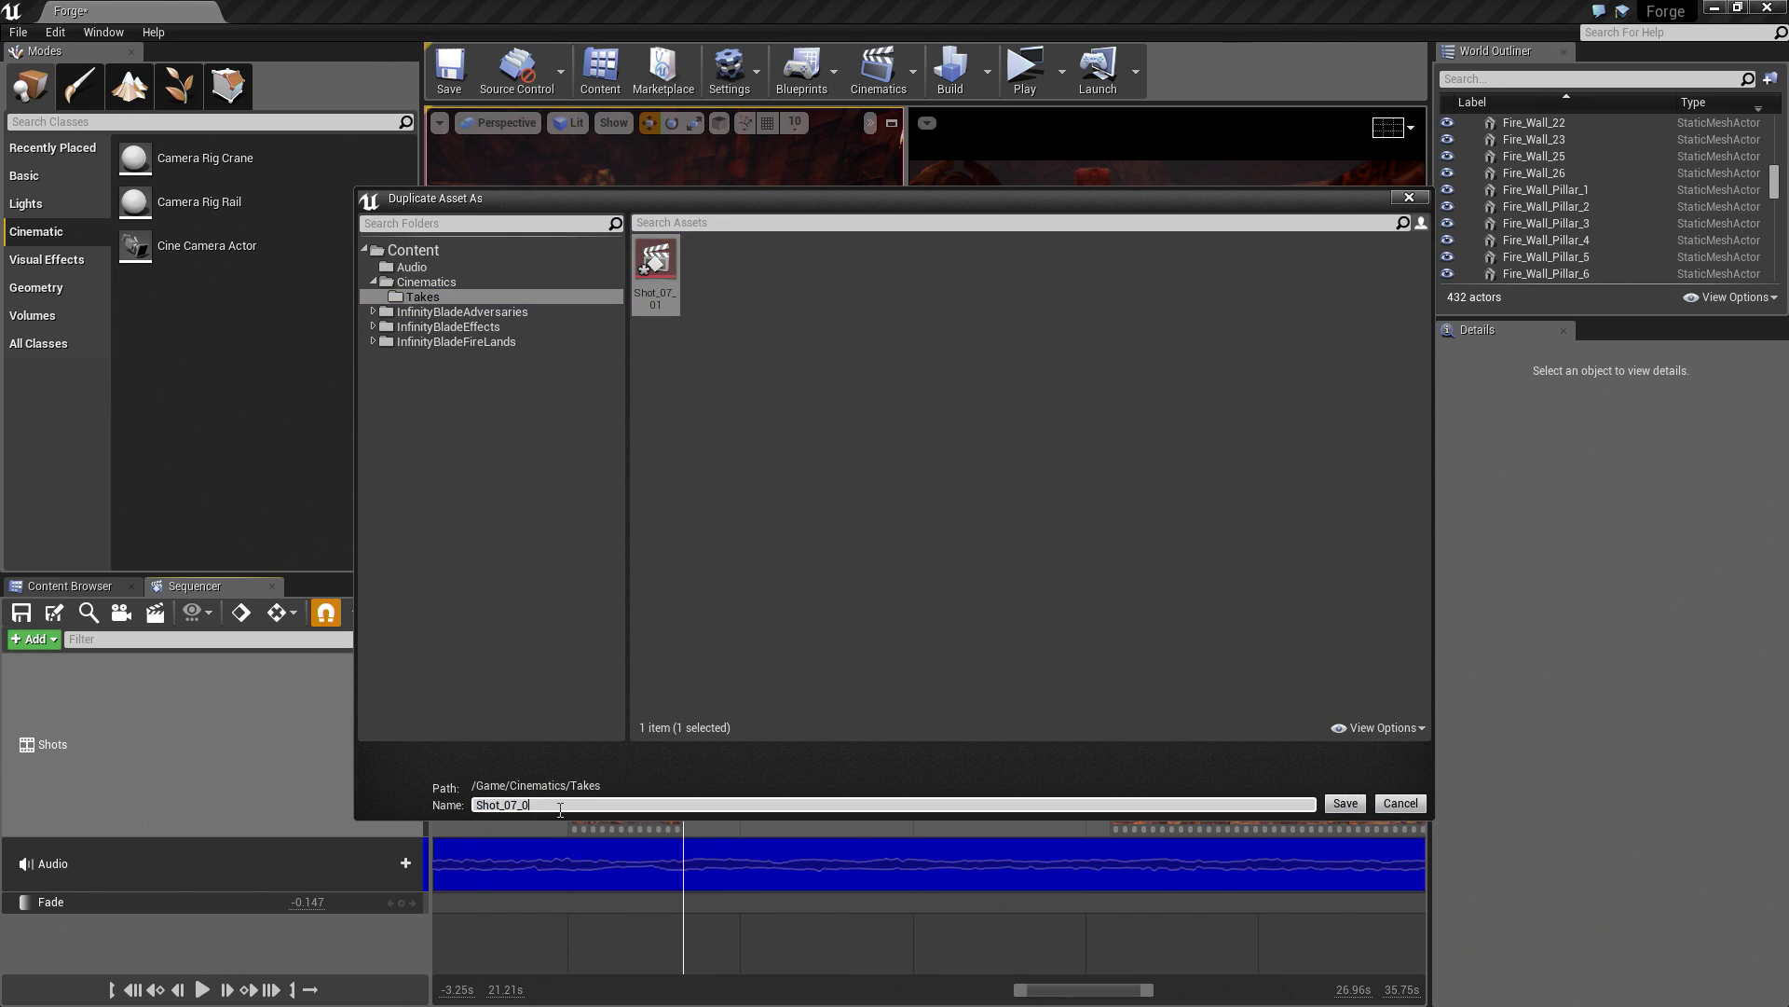
key("Return")
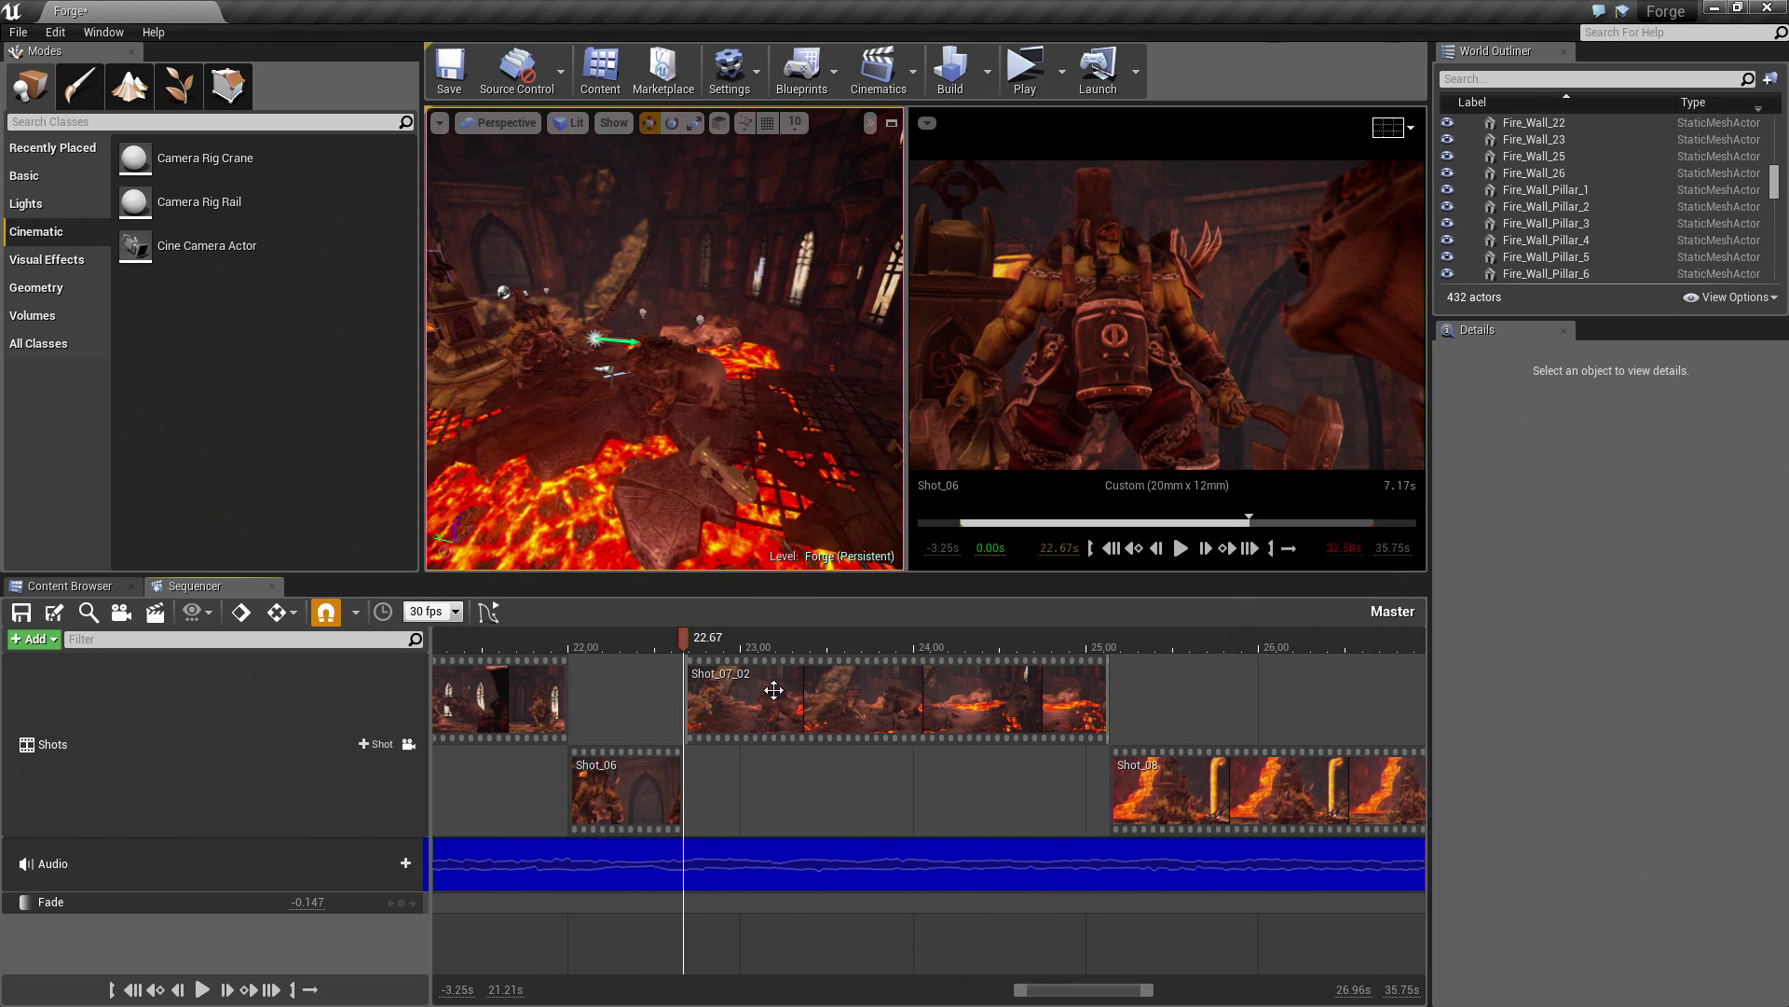
left_click(755, 704)
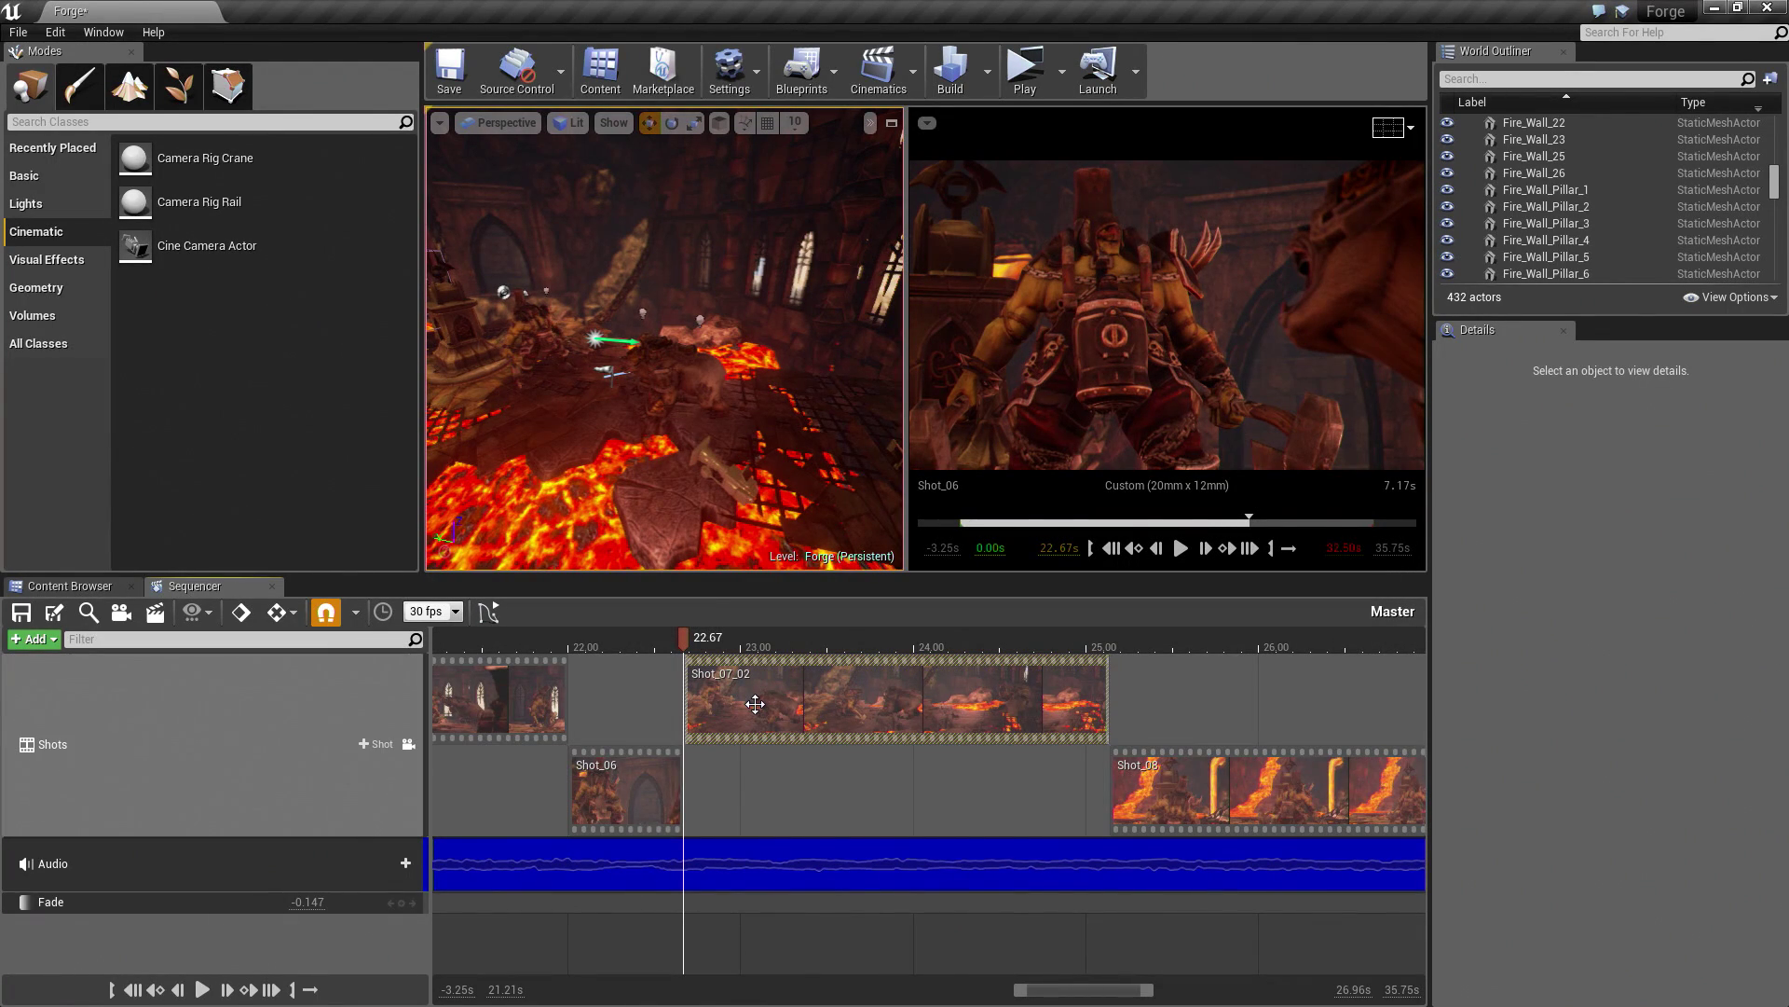
right_click(755, 704)
mouse_move(807, 632)
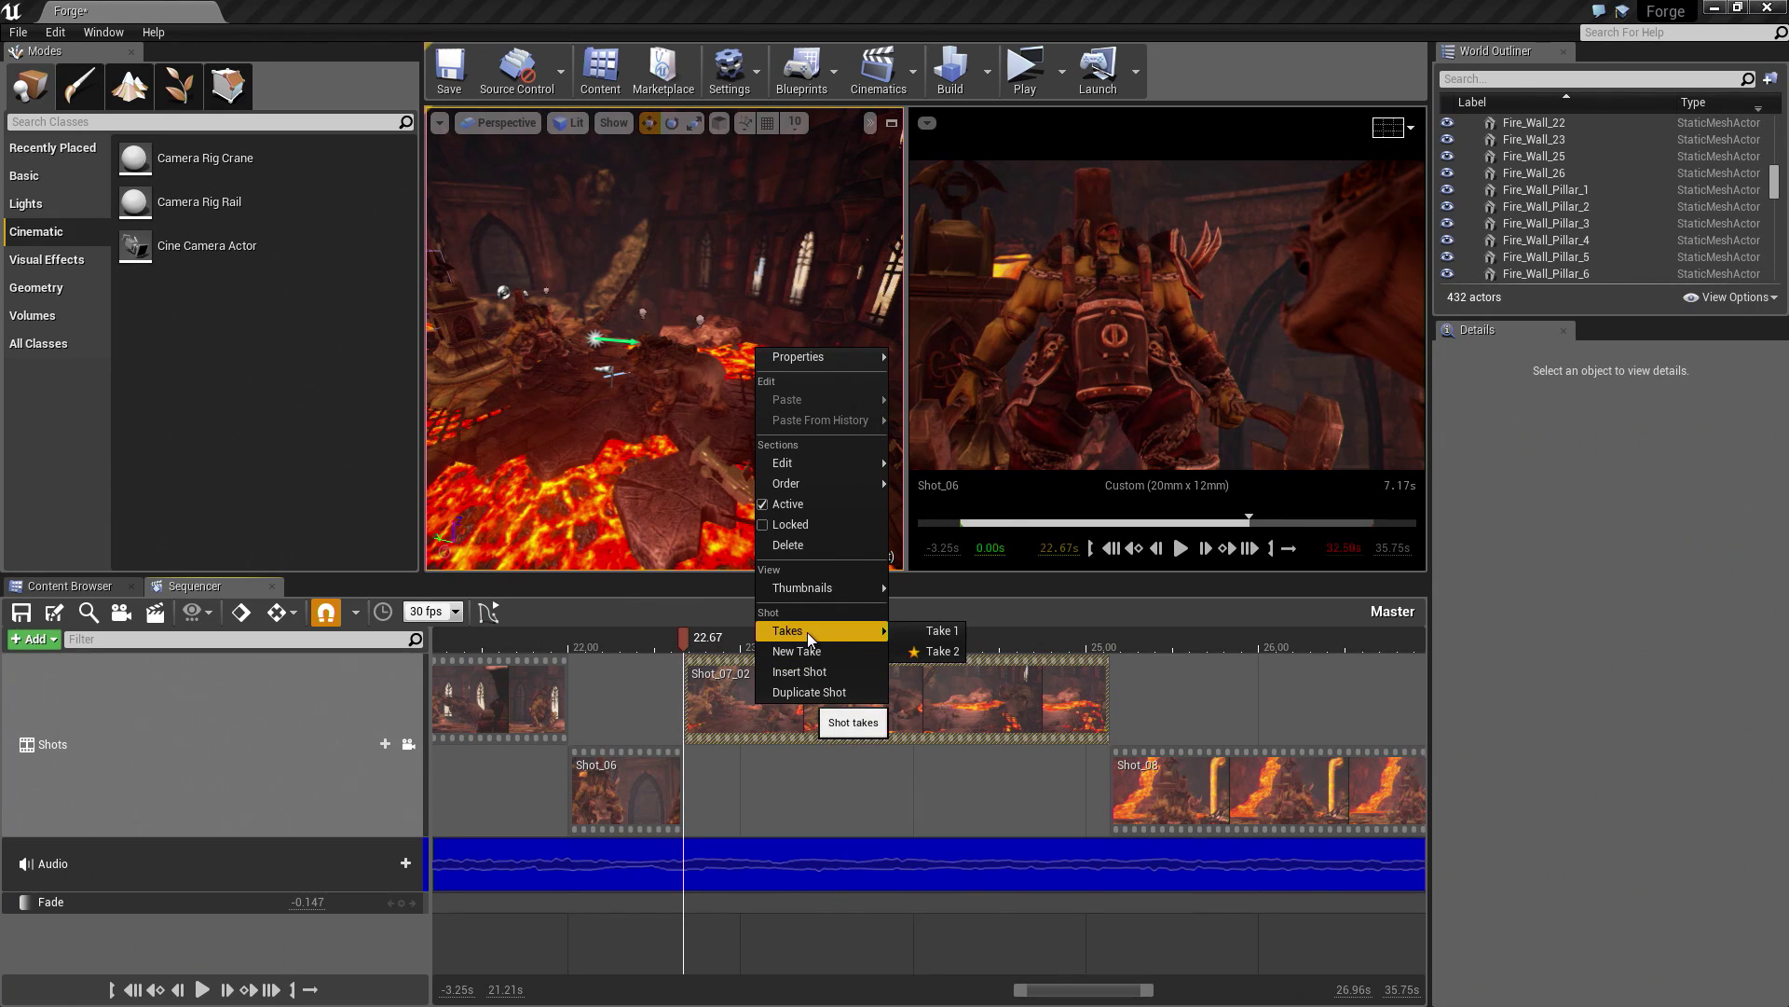
left_click(937, 631)
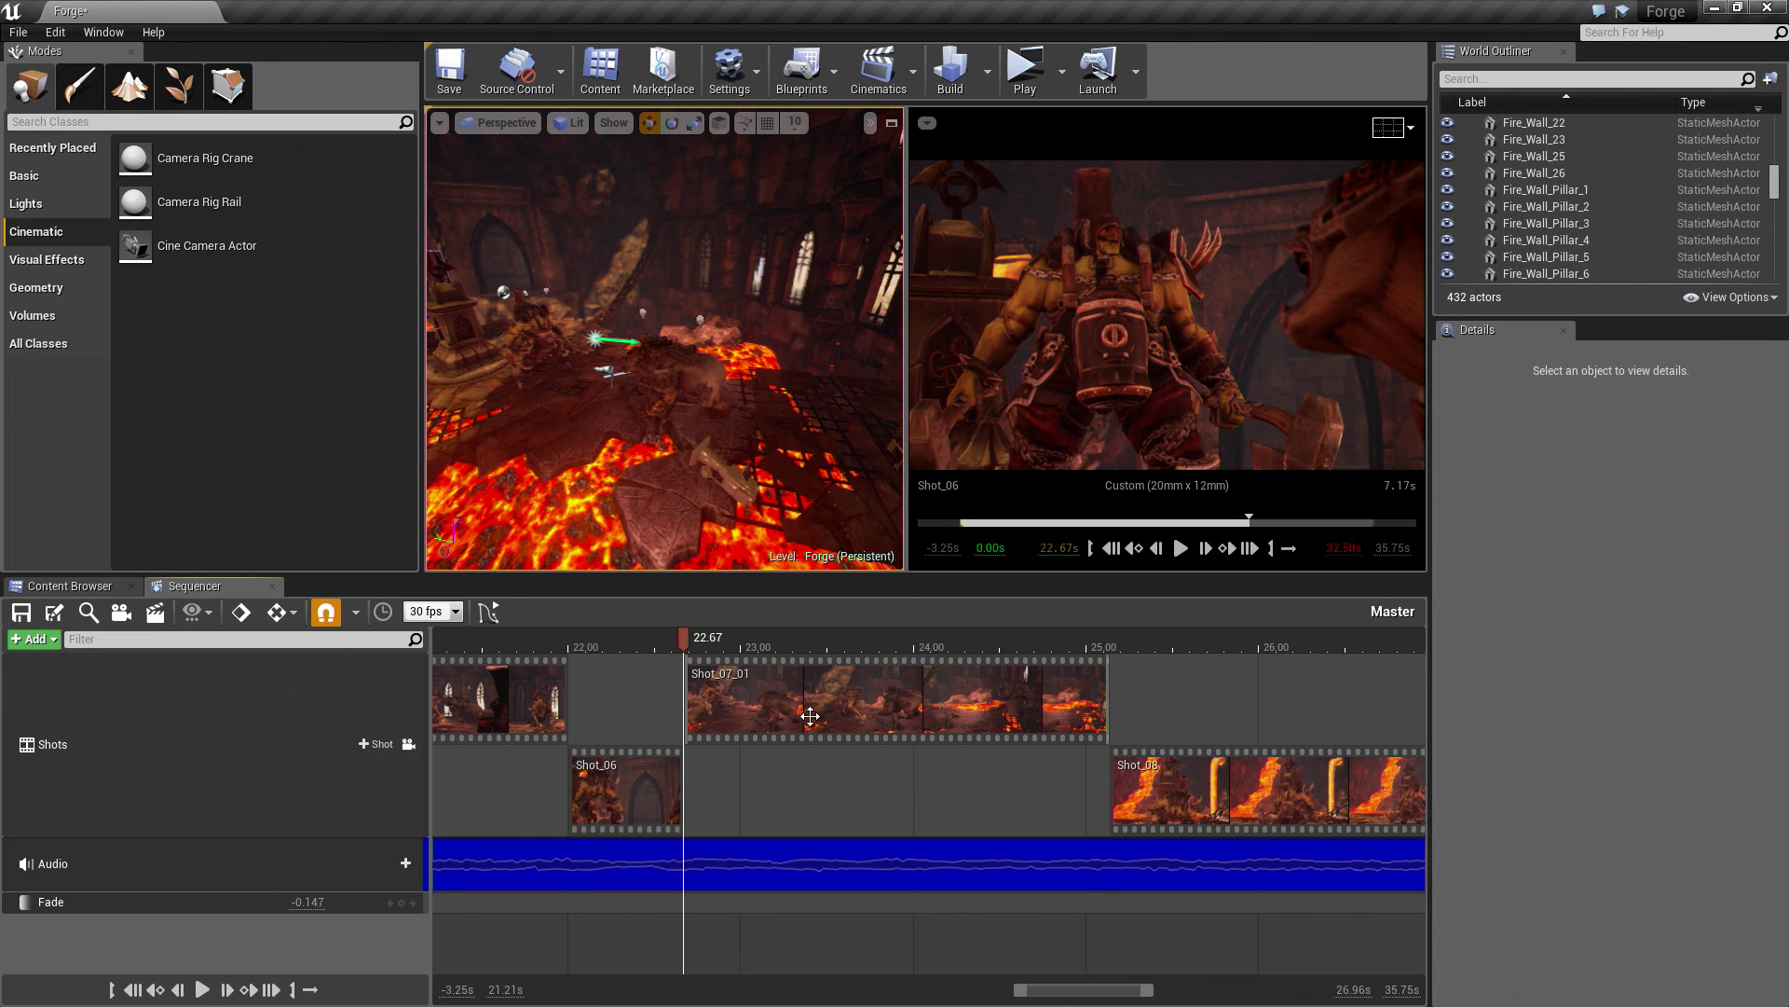
right_click(755, 695)
mouse_move(850, 629)
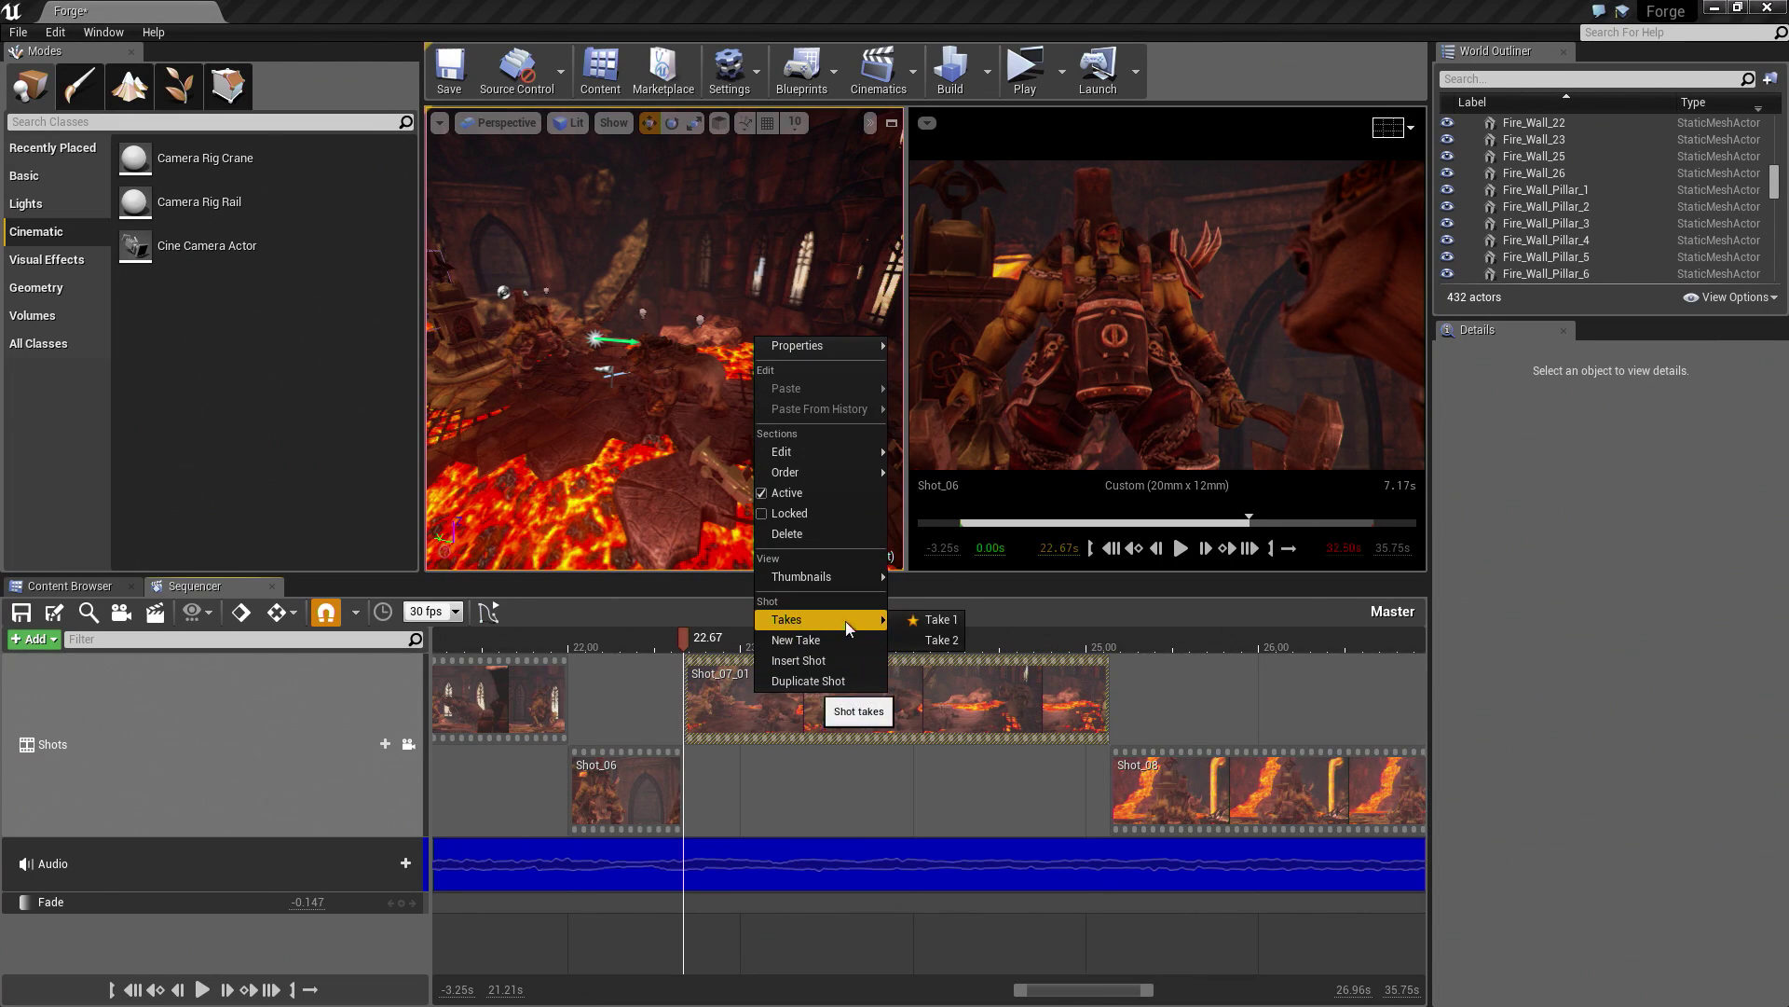
left_click(942, 639)
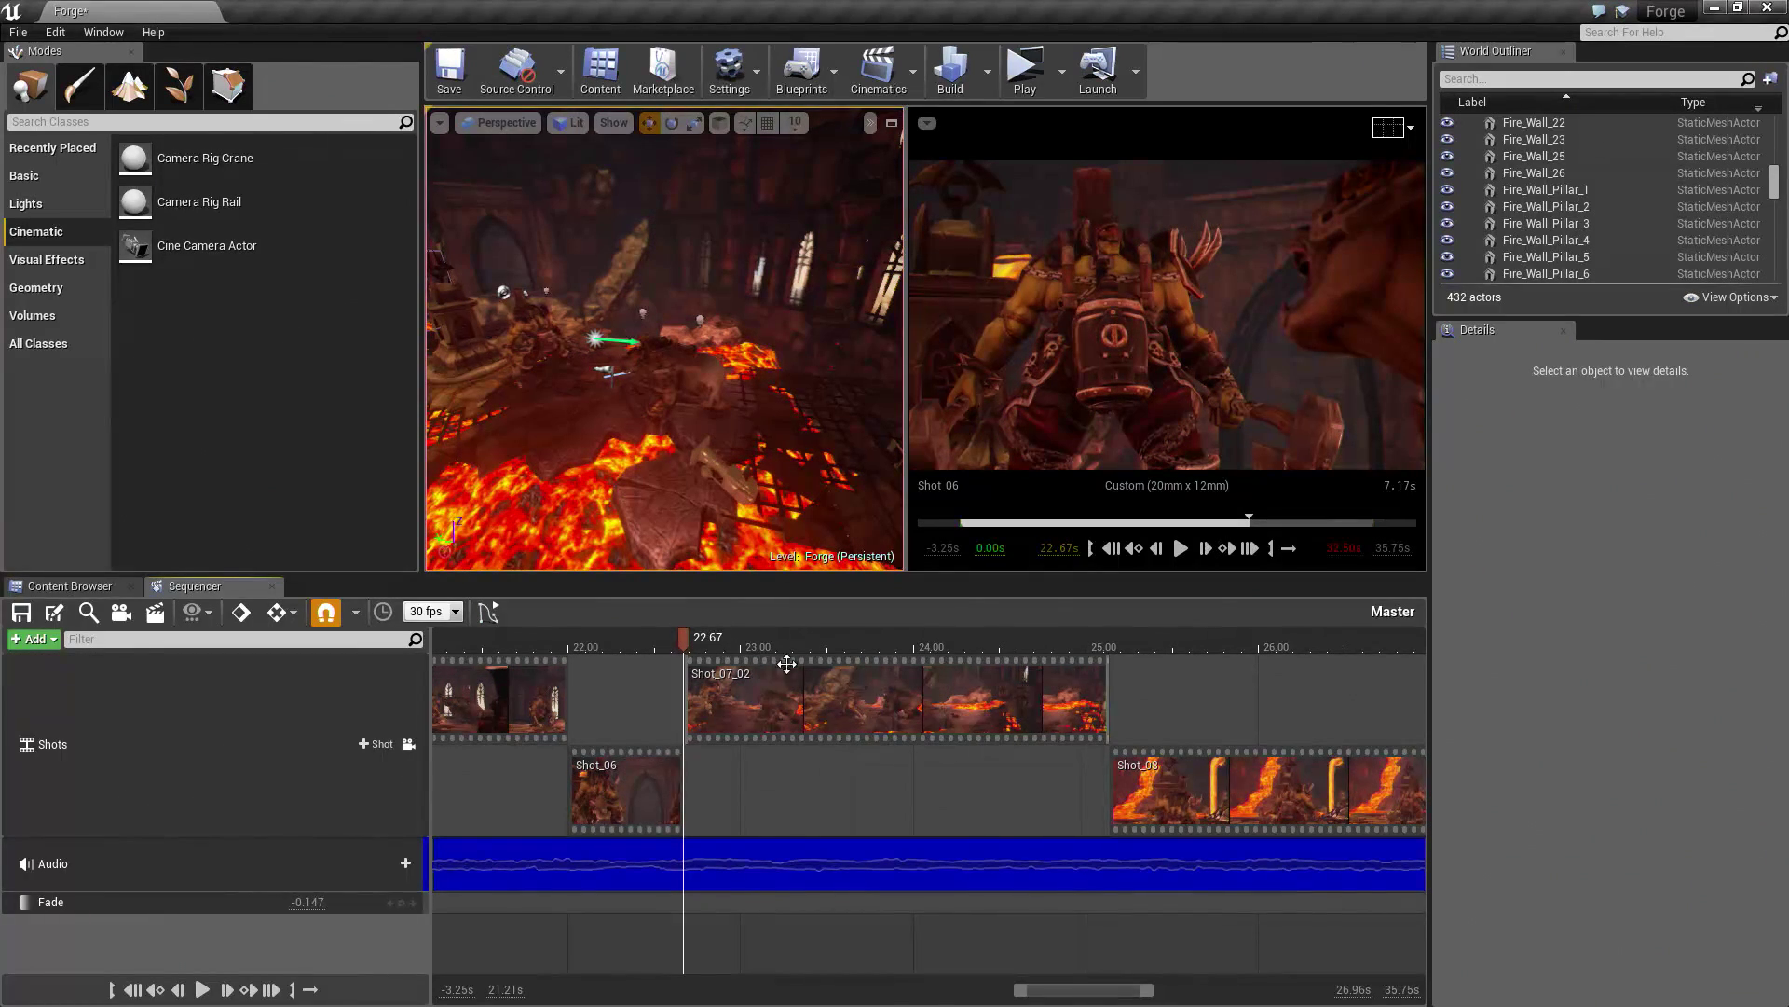
right_click(759, 706)
mouse_move(828, 636)
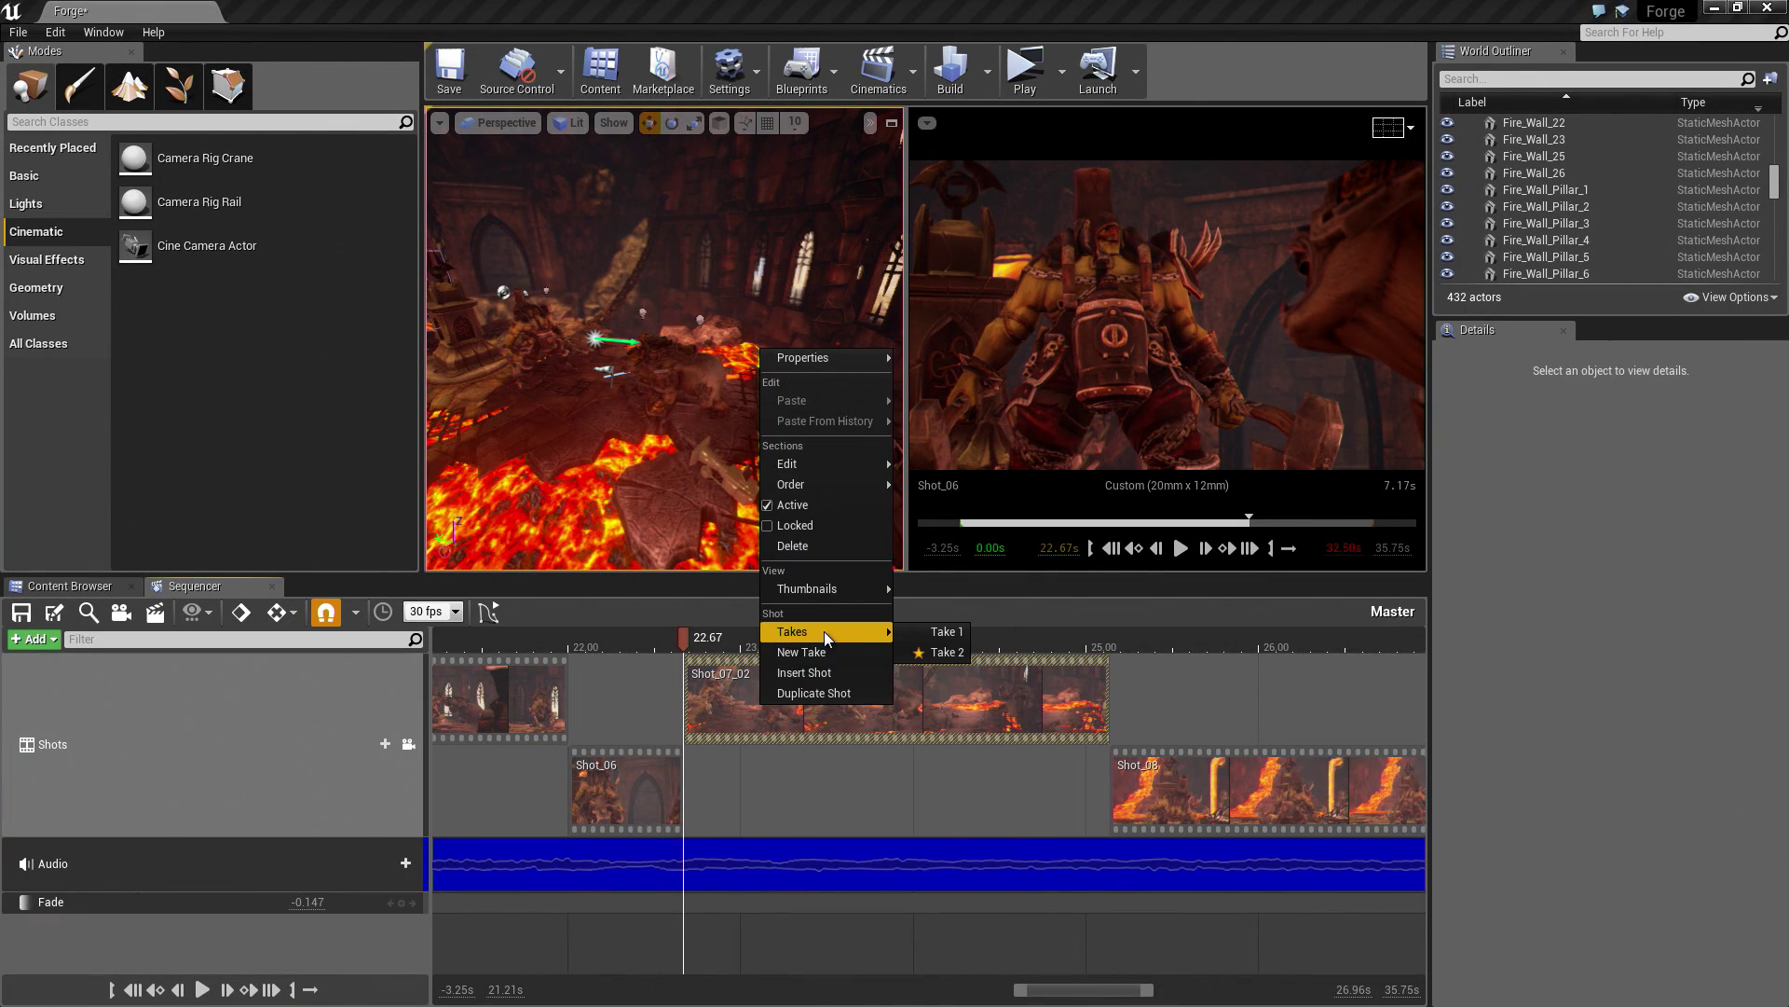
left_click(946, 632)
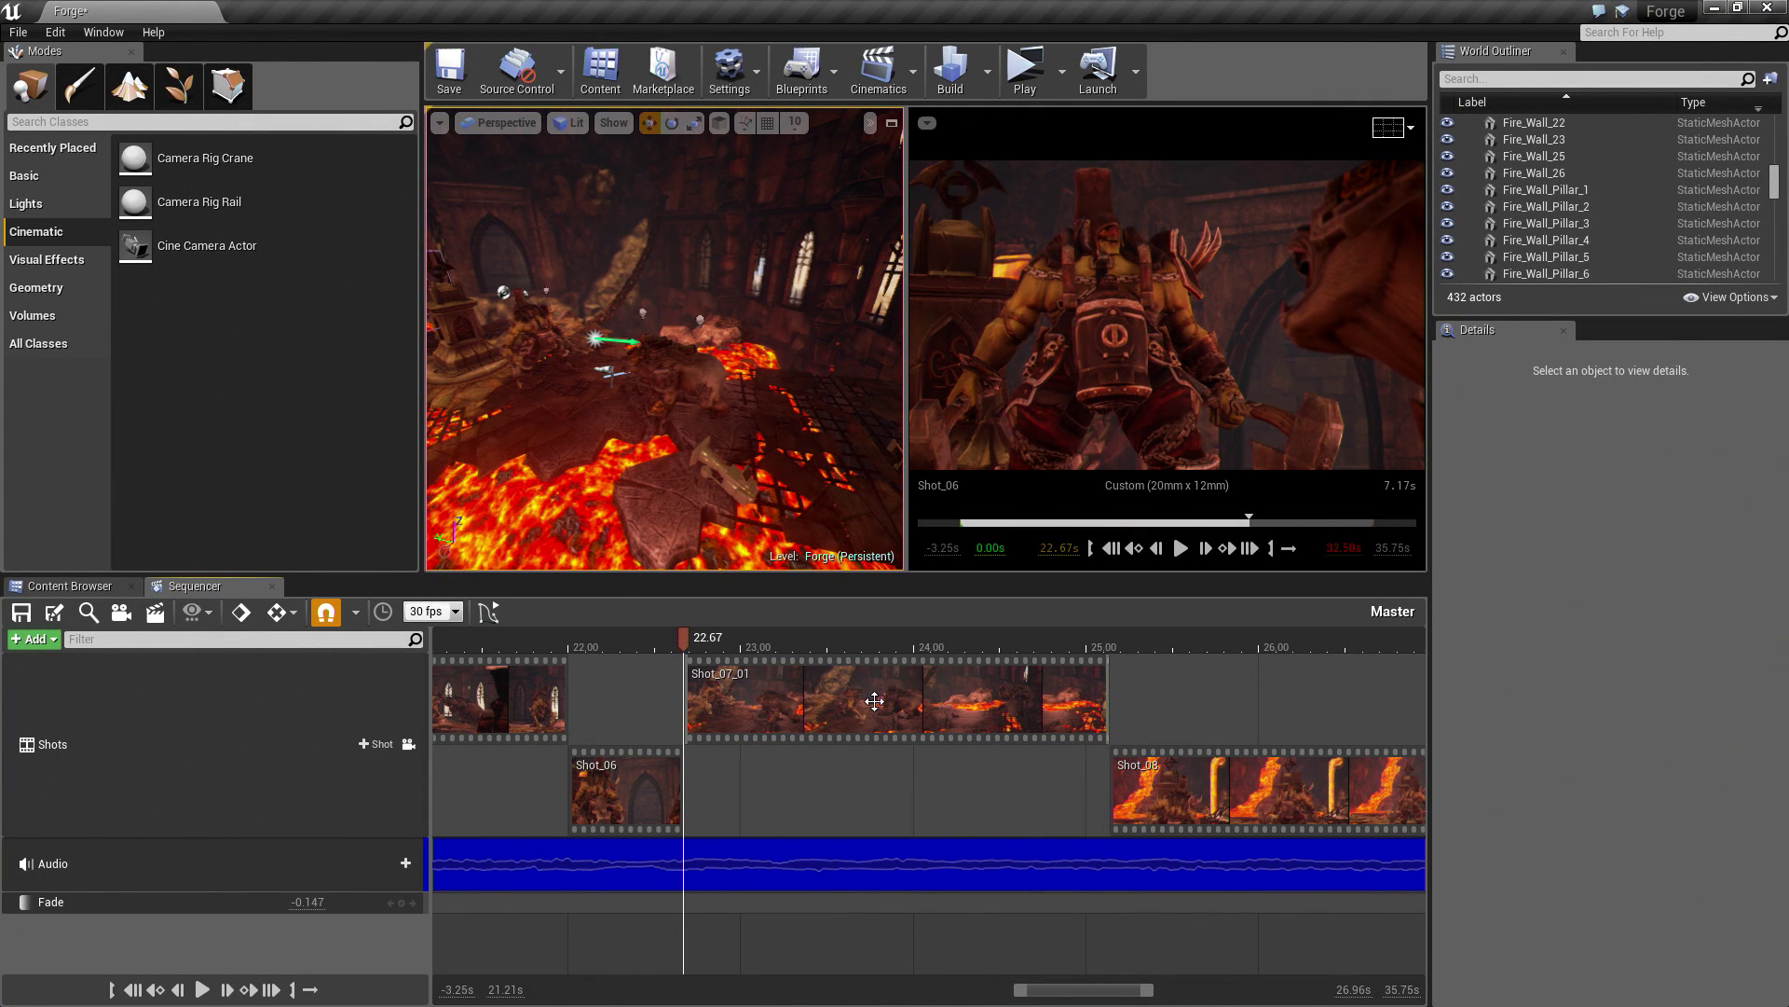
right_click(847, 714)
mouse_move(913, 639)
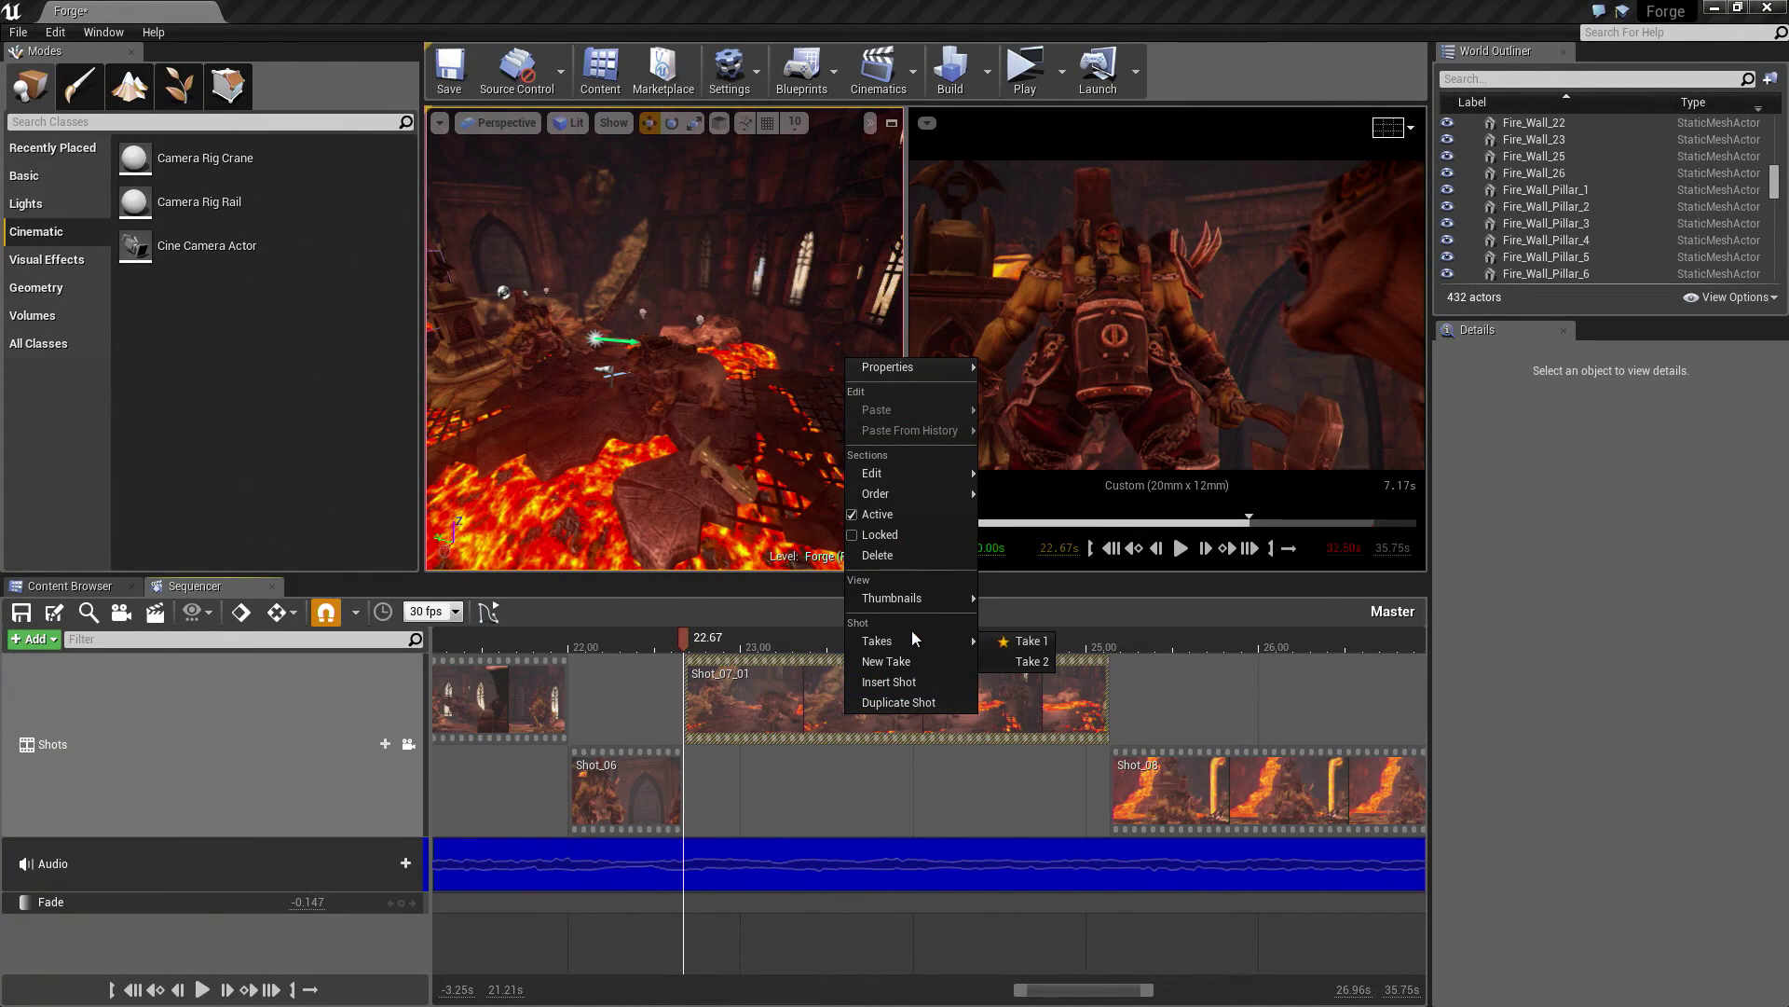
left_click(1027, 660)
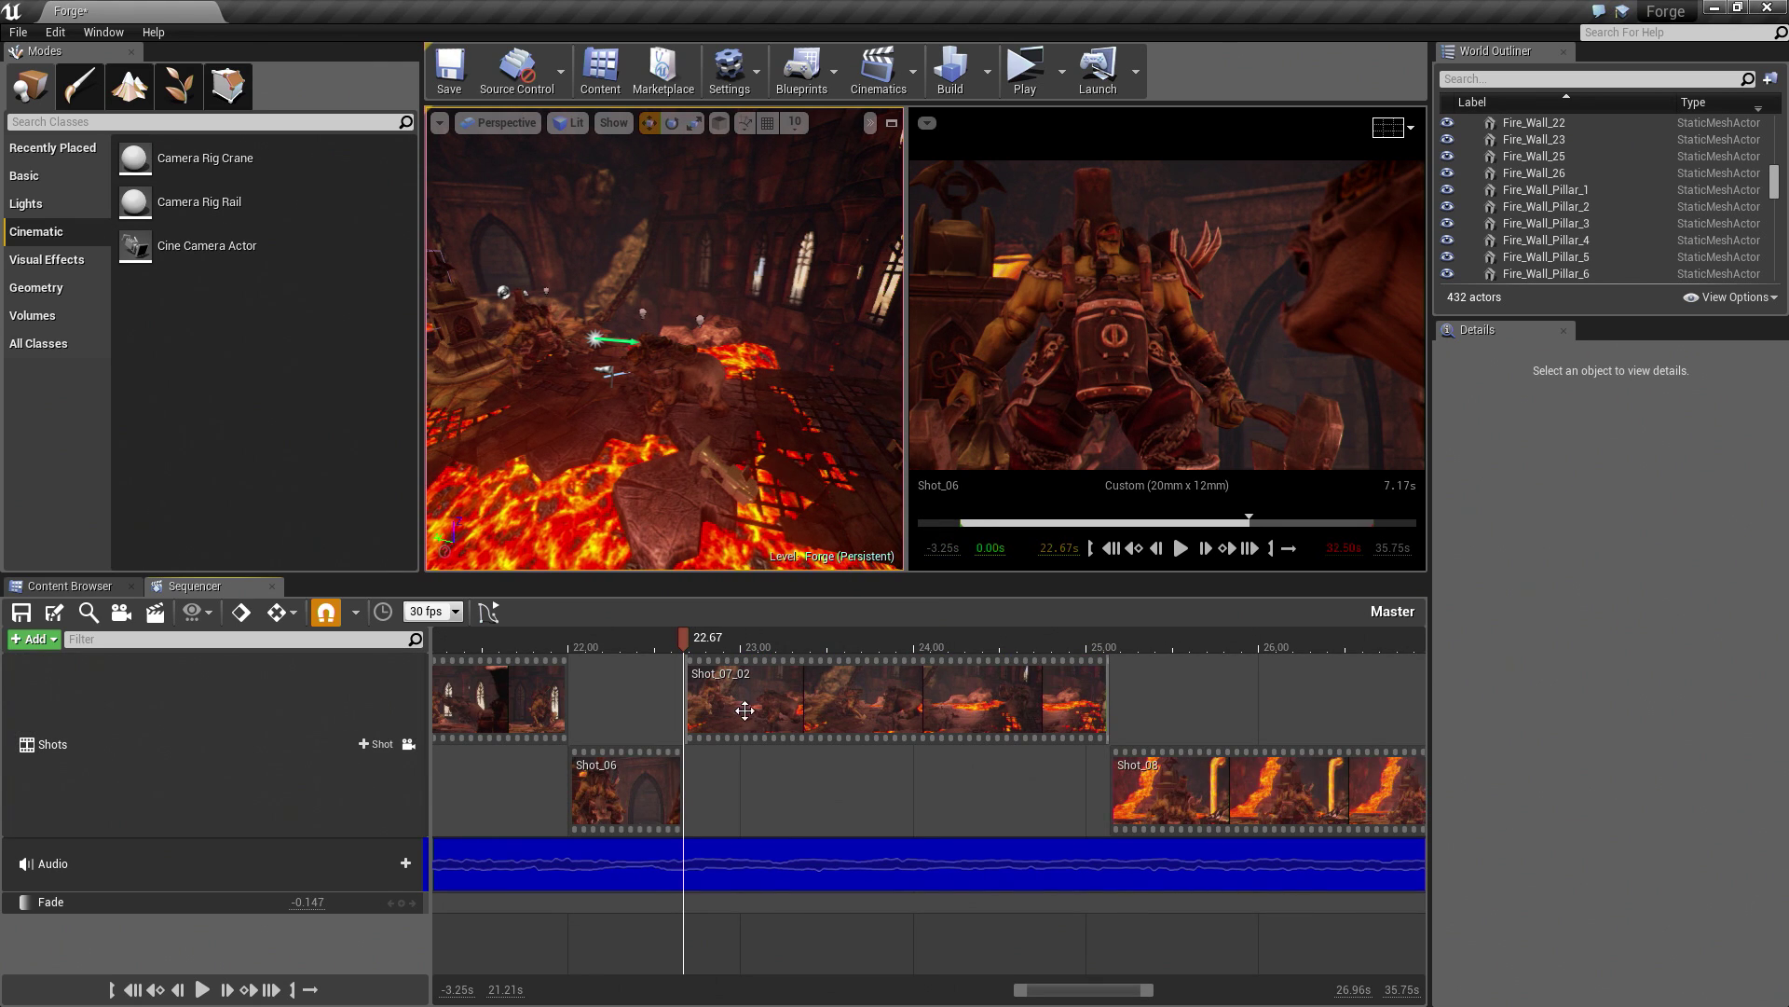
right_click(741, 680)
mouse_move(817, 615)
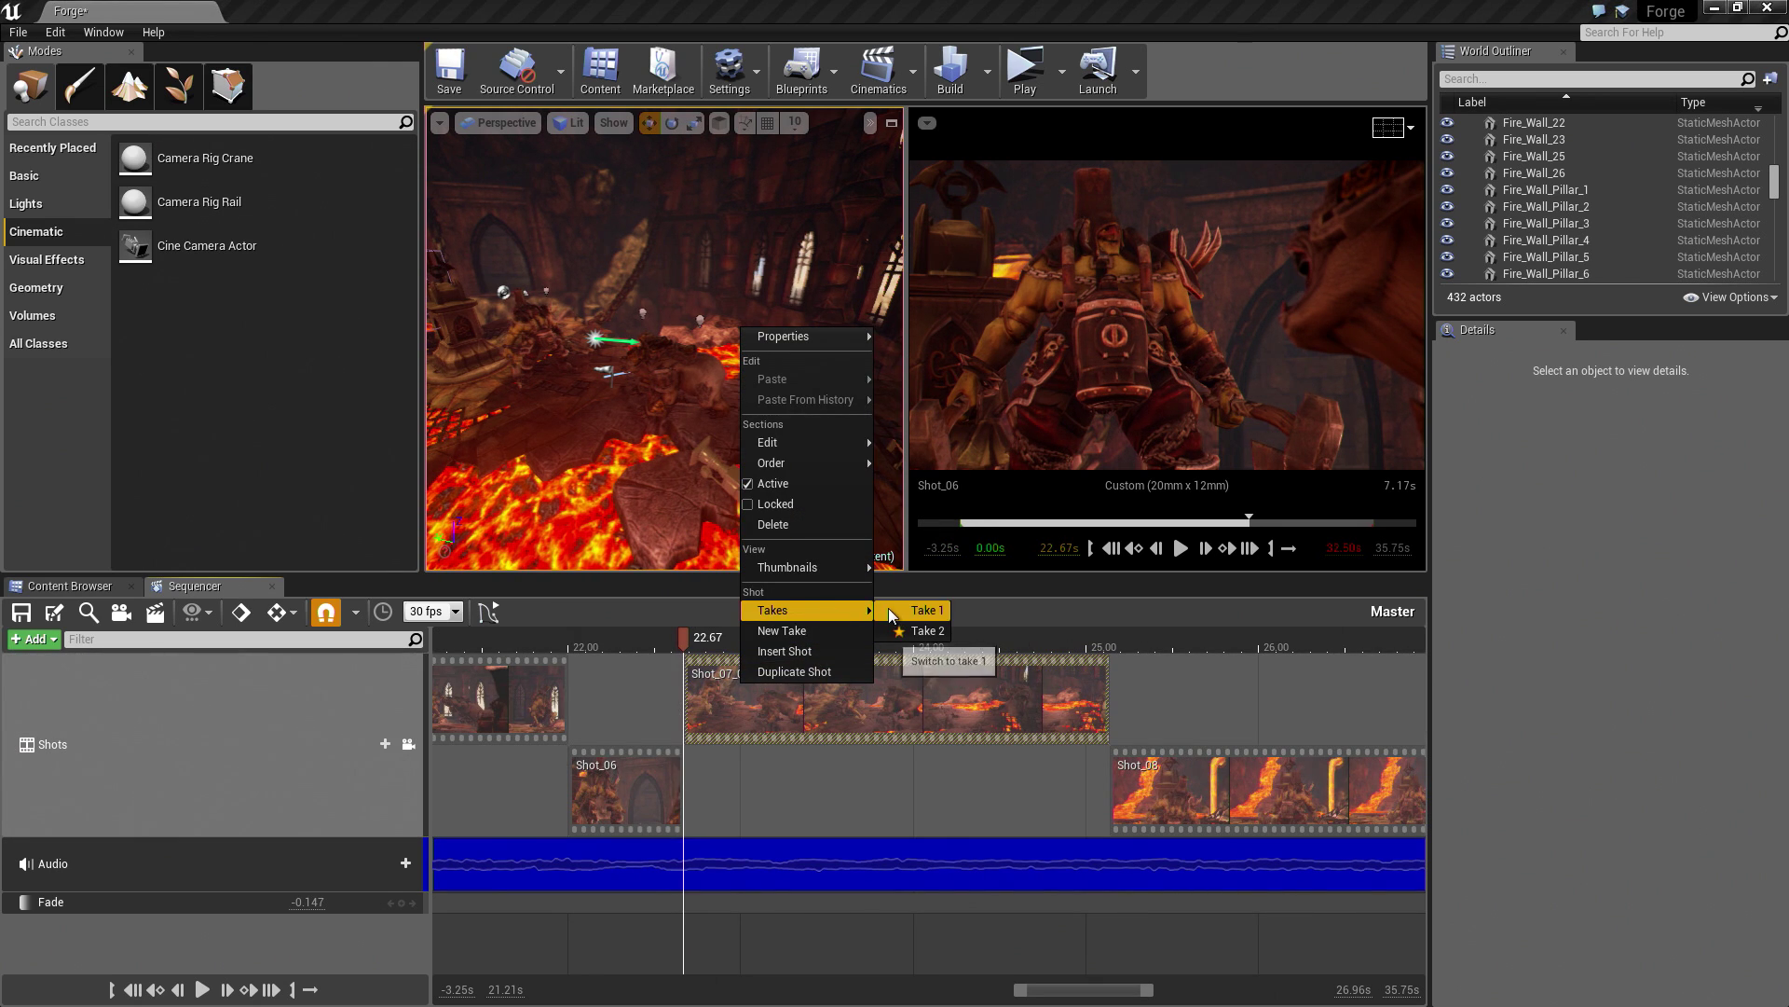
left_click(923, 611)
mouse_move(697, 643)
left_mouse_down()
mouse_move(1114, 643)
mouse_move(685, 662)
left_mouse_up()
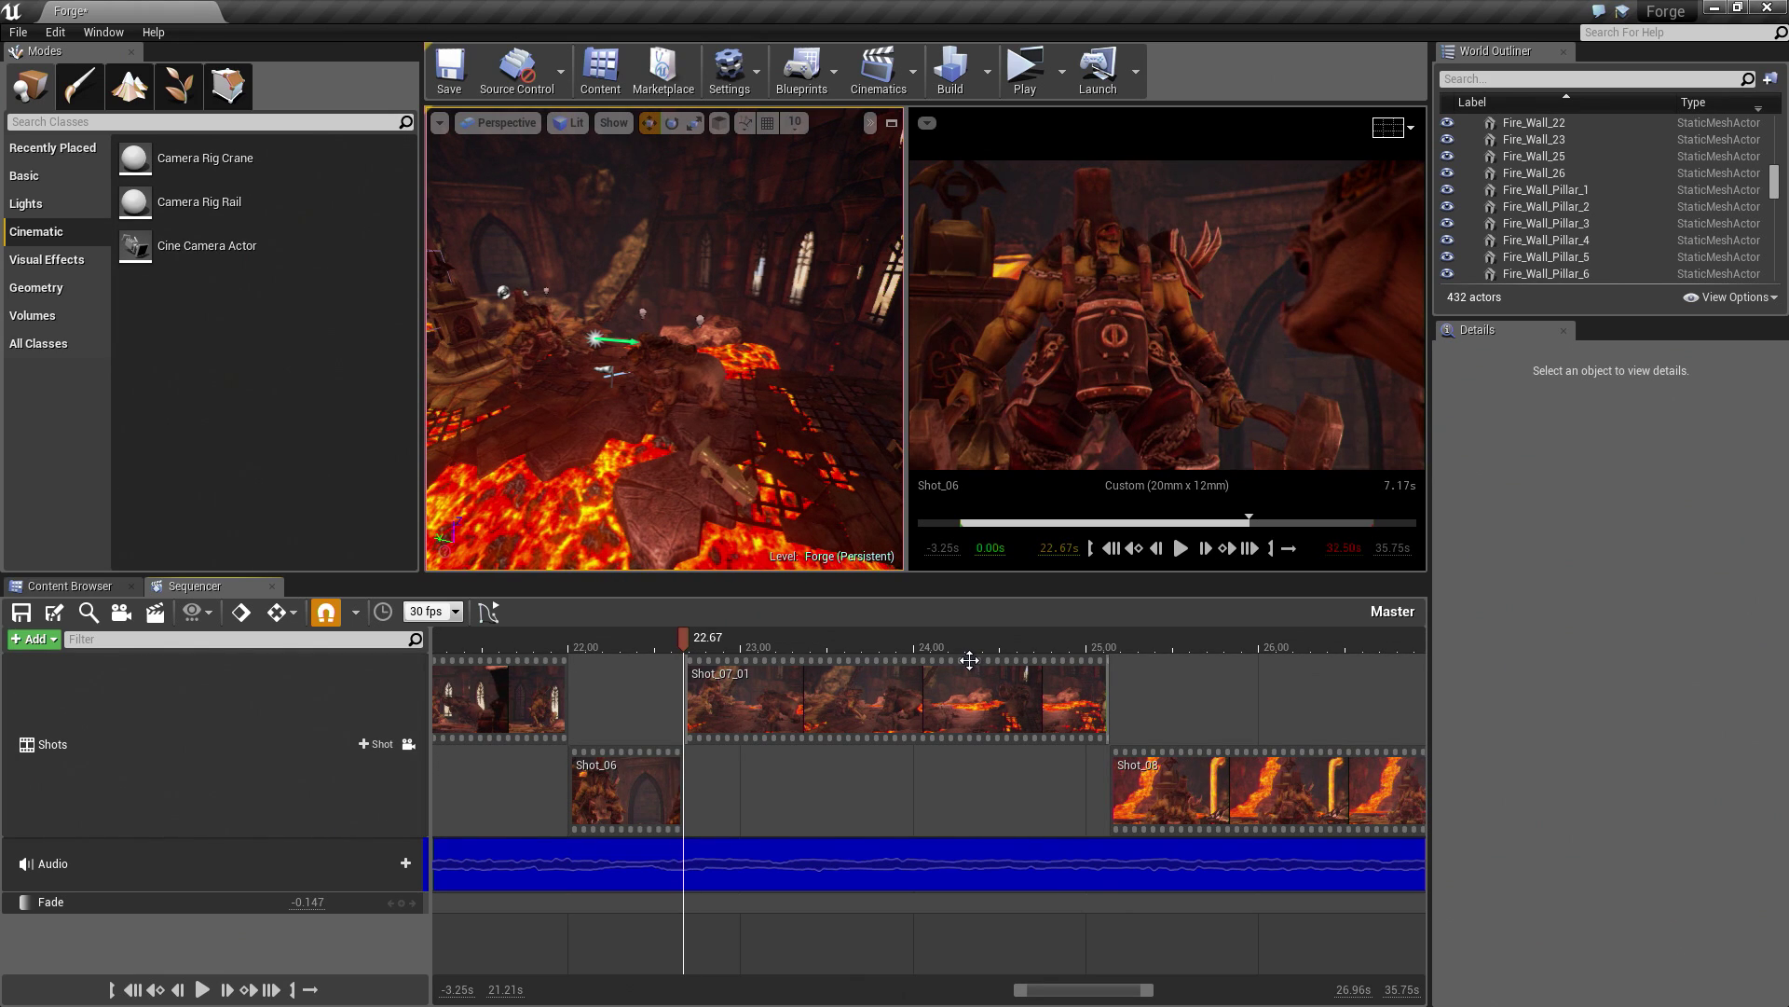
right_click(762, 695)
mouse_move(821, 621)
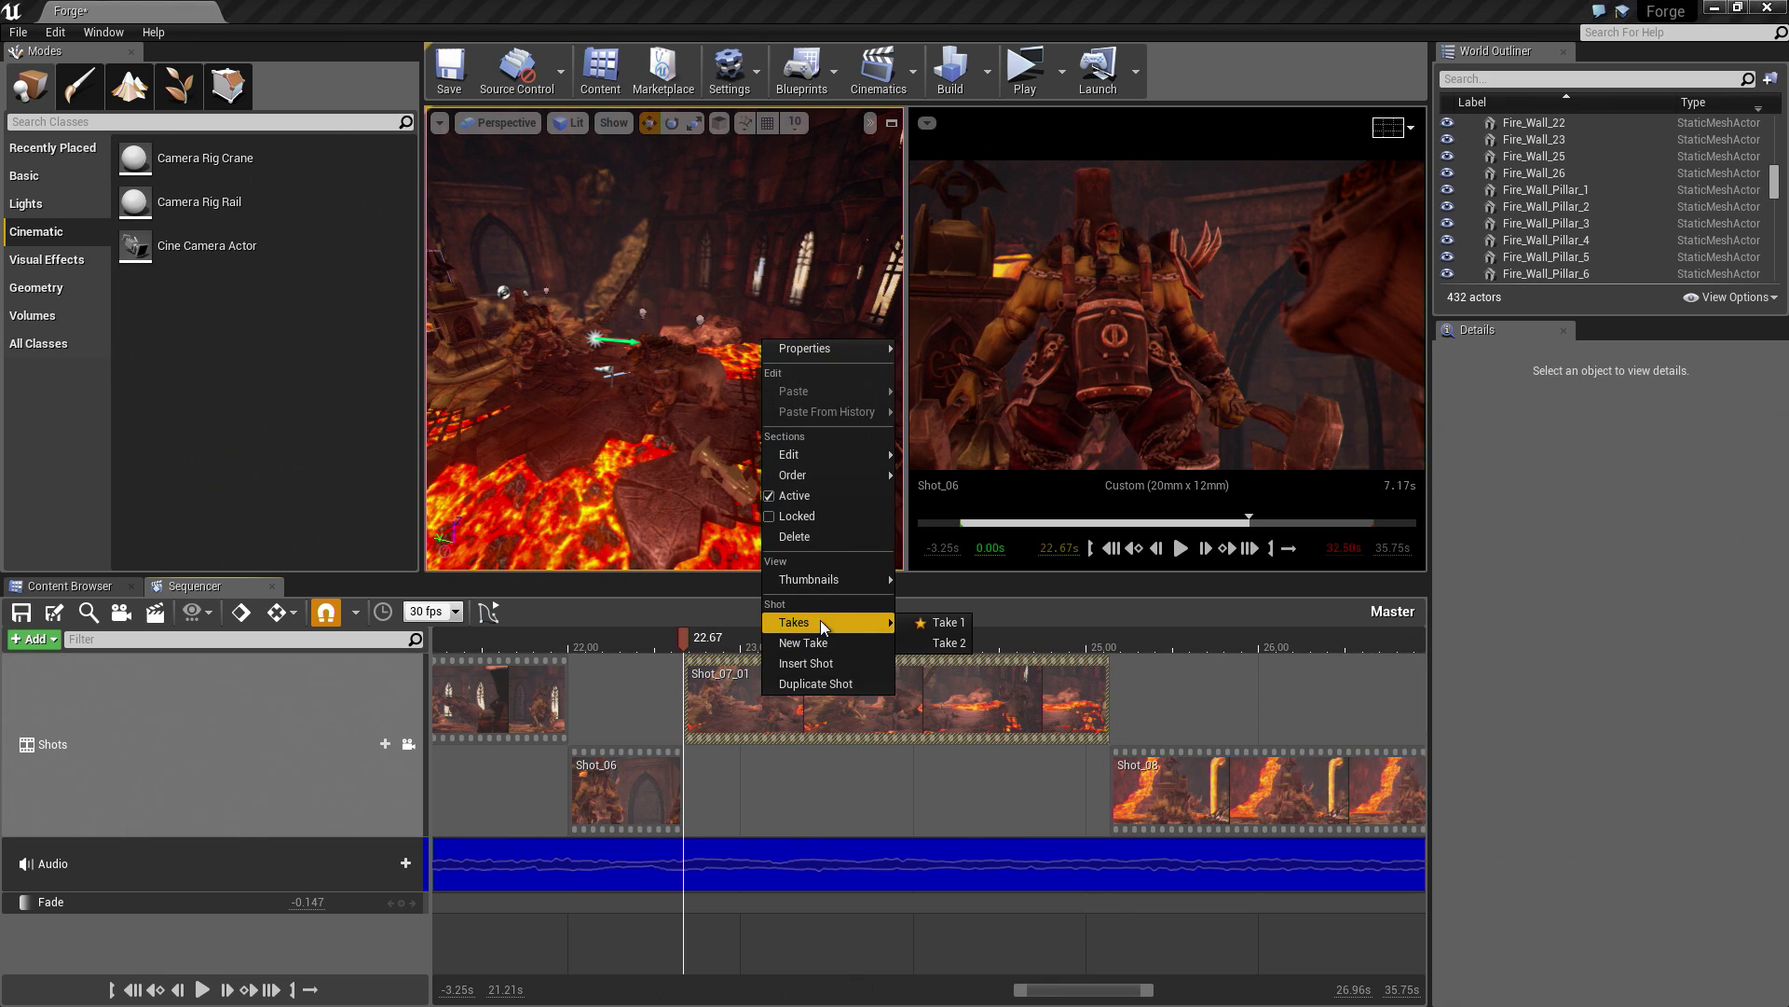
left_click(949, 643)
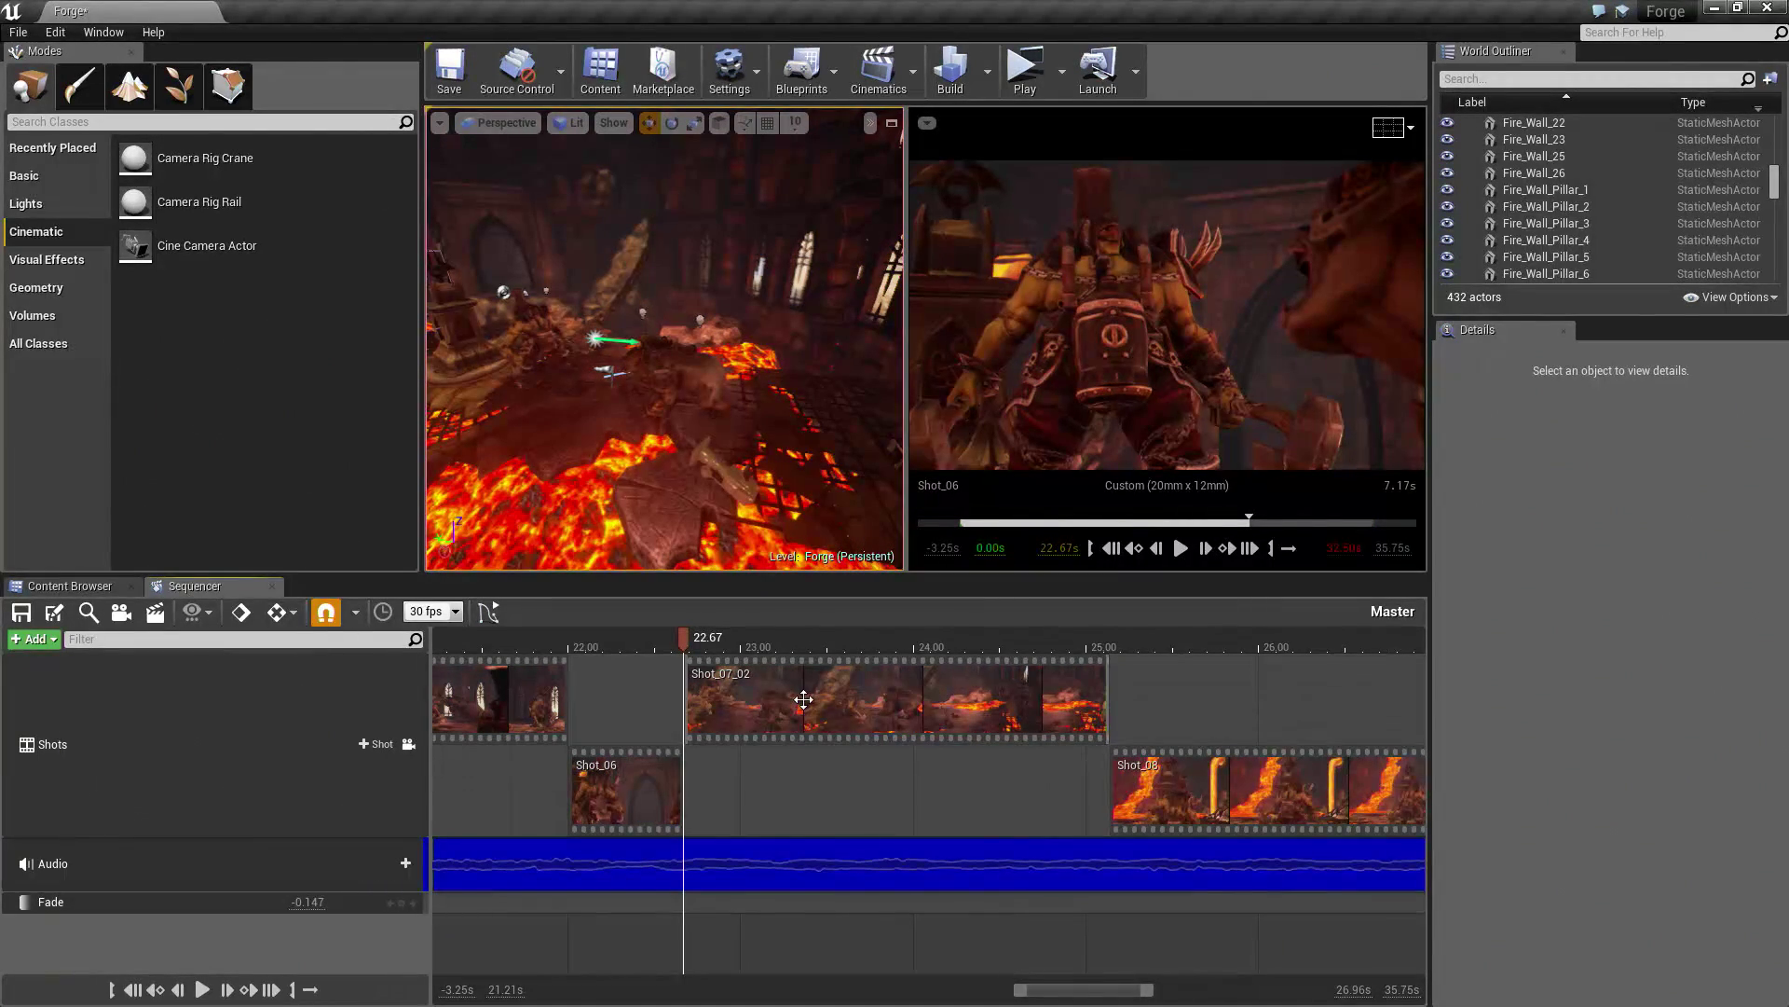
Step: Open Shot_07_02 and delete its Camera Cuts and CineCameraActor621 tracks
double_click(802, 698)
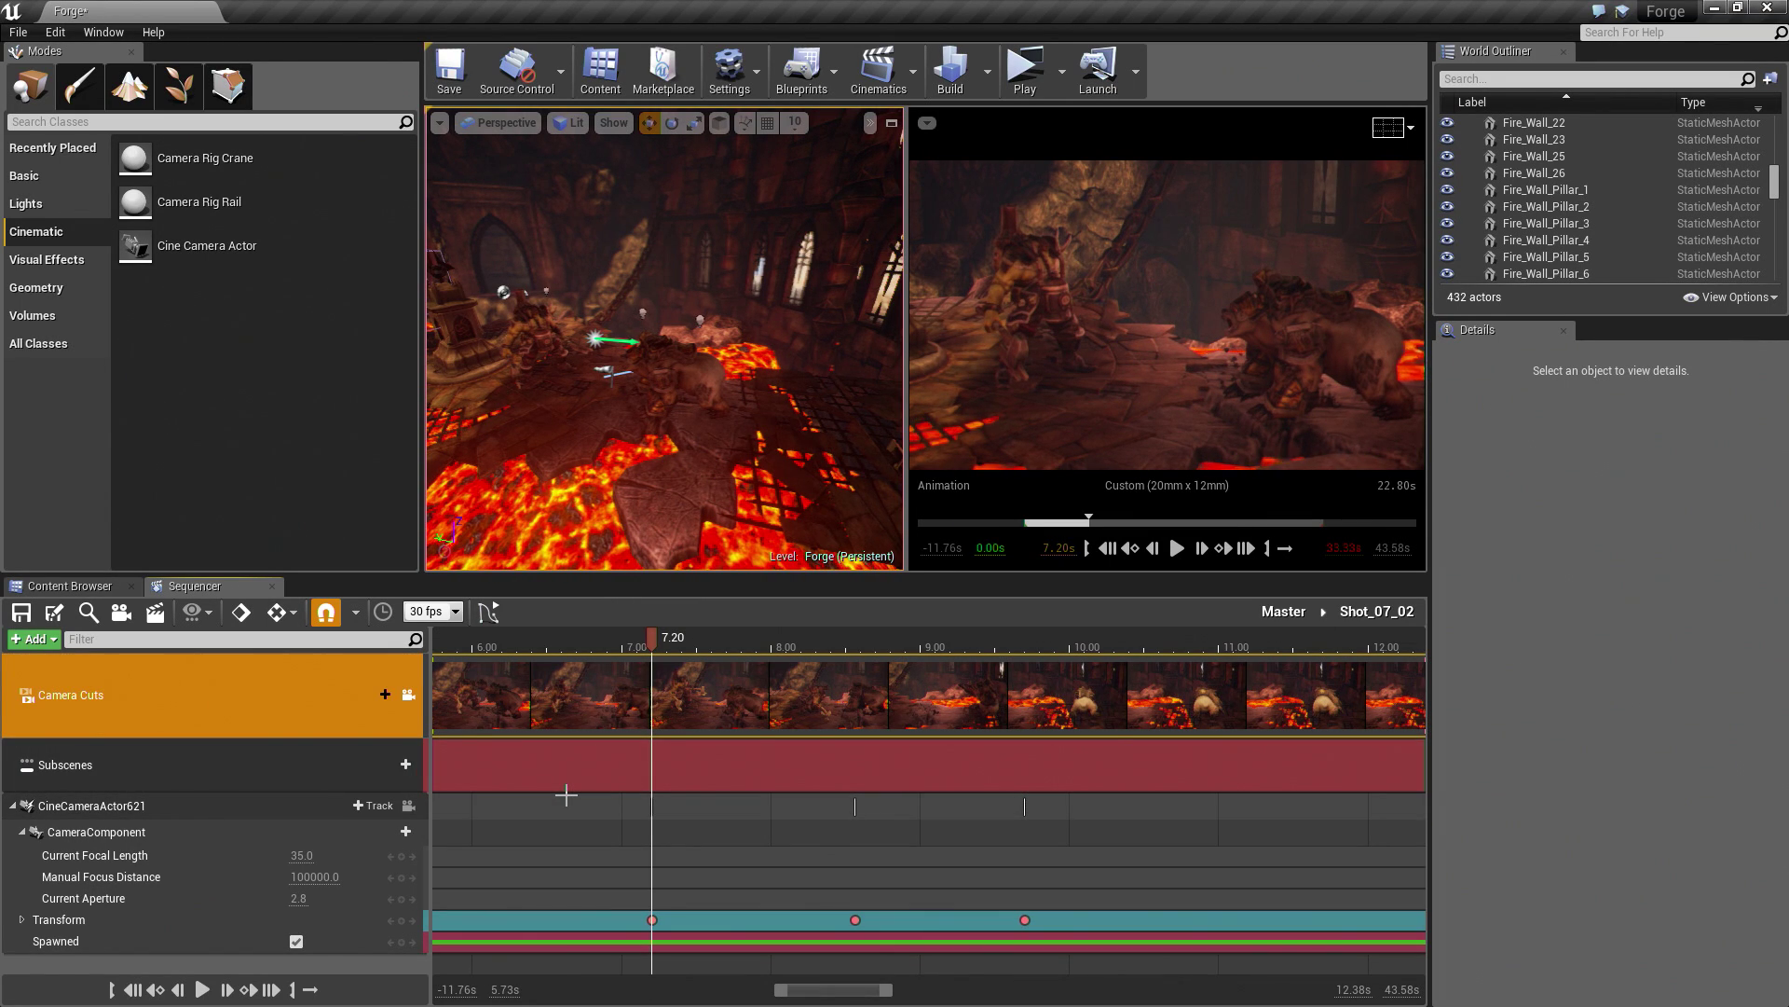
key("Delete")
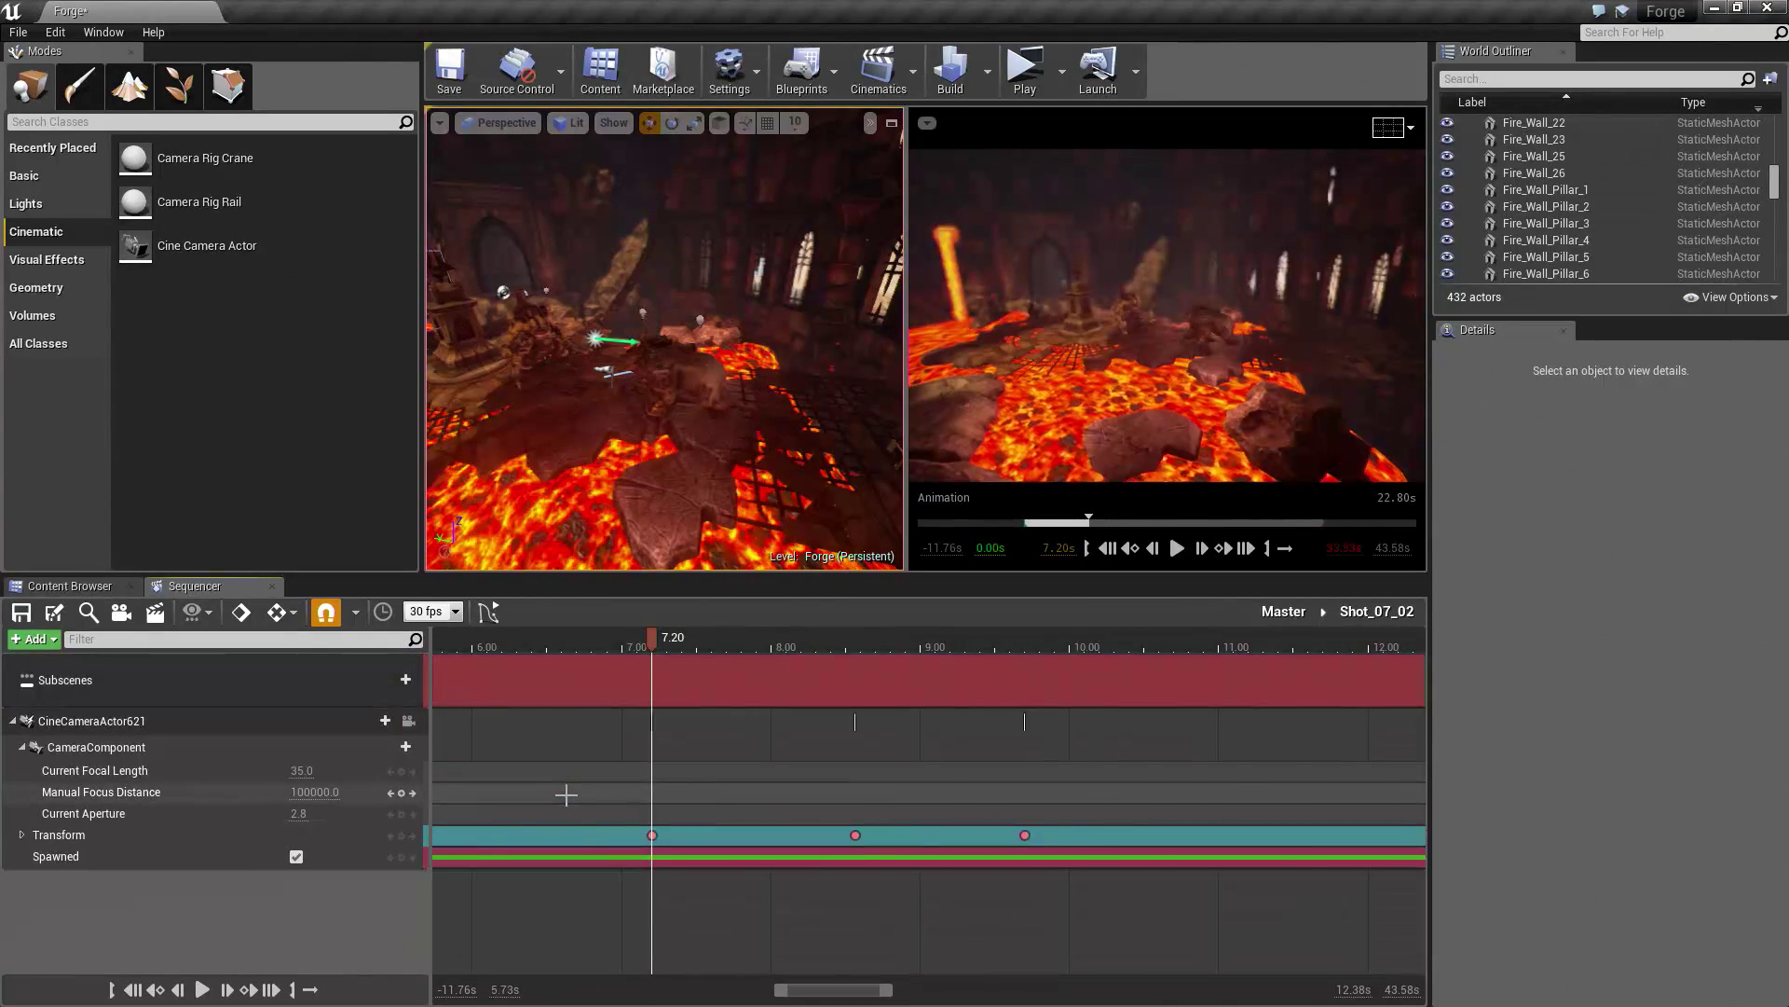
left_click(170, 725)
key("Delete")
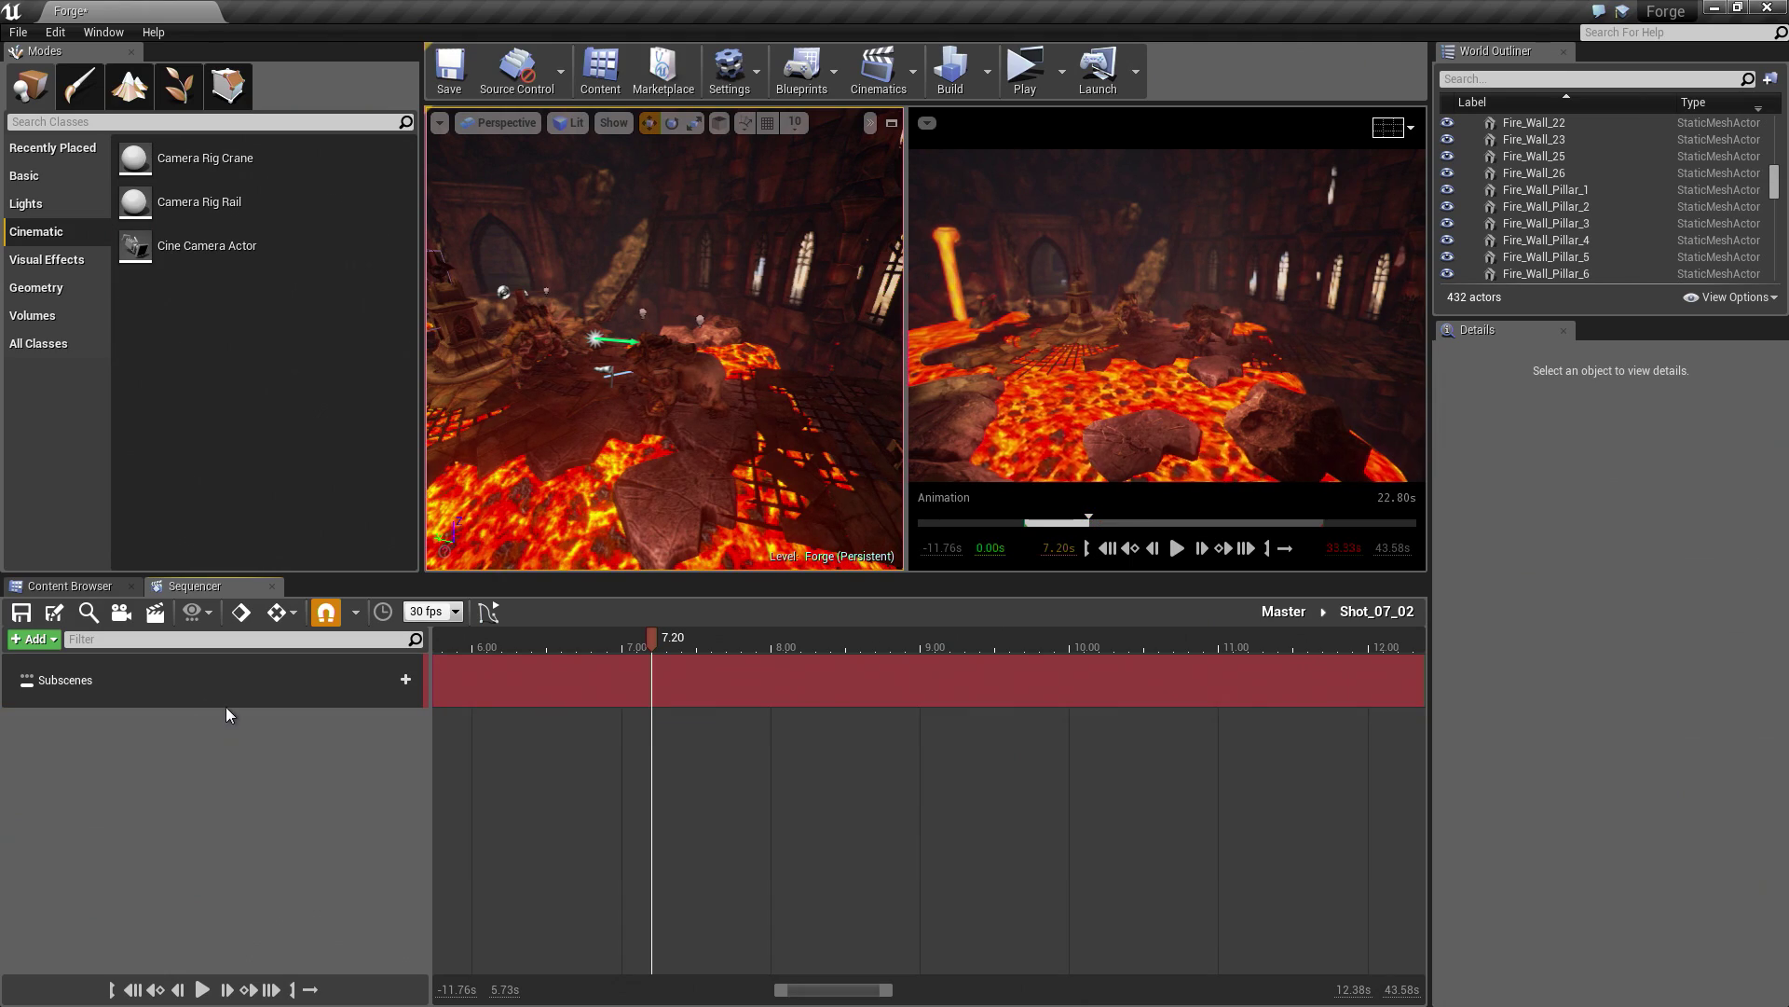
mouse_move(645, 305)
right_mouse_down()
mouse_move(638, 285)
mouse_move(660, 282)
mouse_move(630, 281)
mouse_move(630, 302)
right_mouse_up()
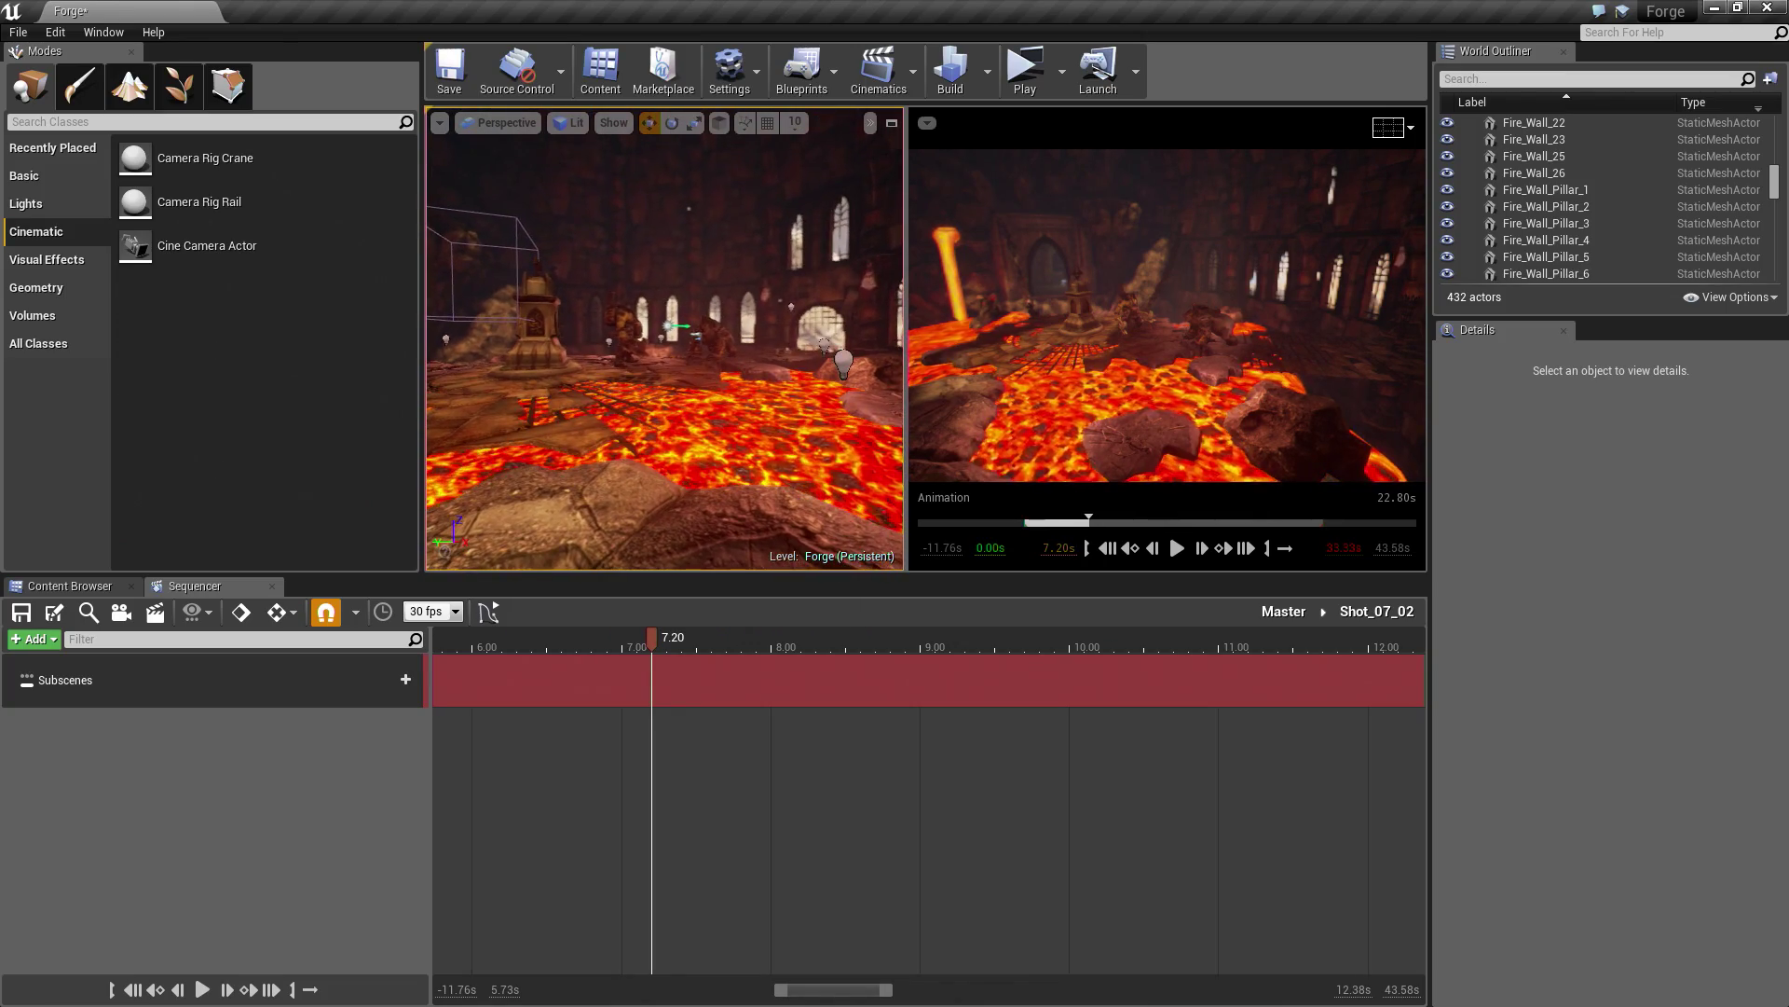
right_click_drag(664, 336, 669, 328)
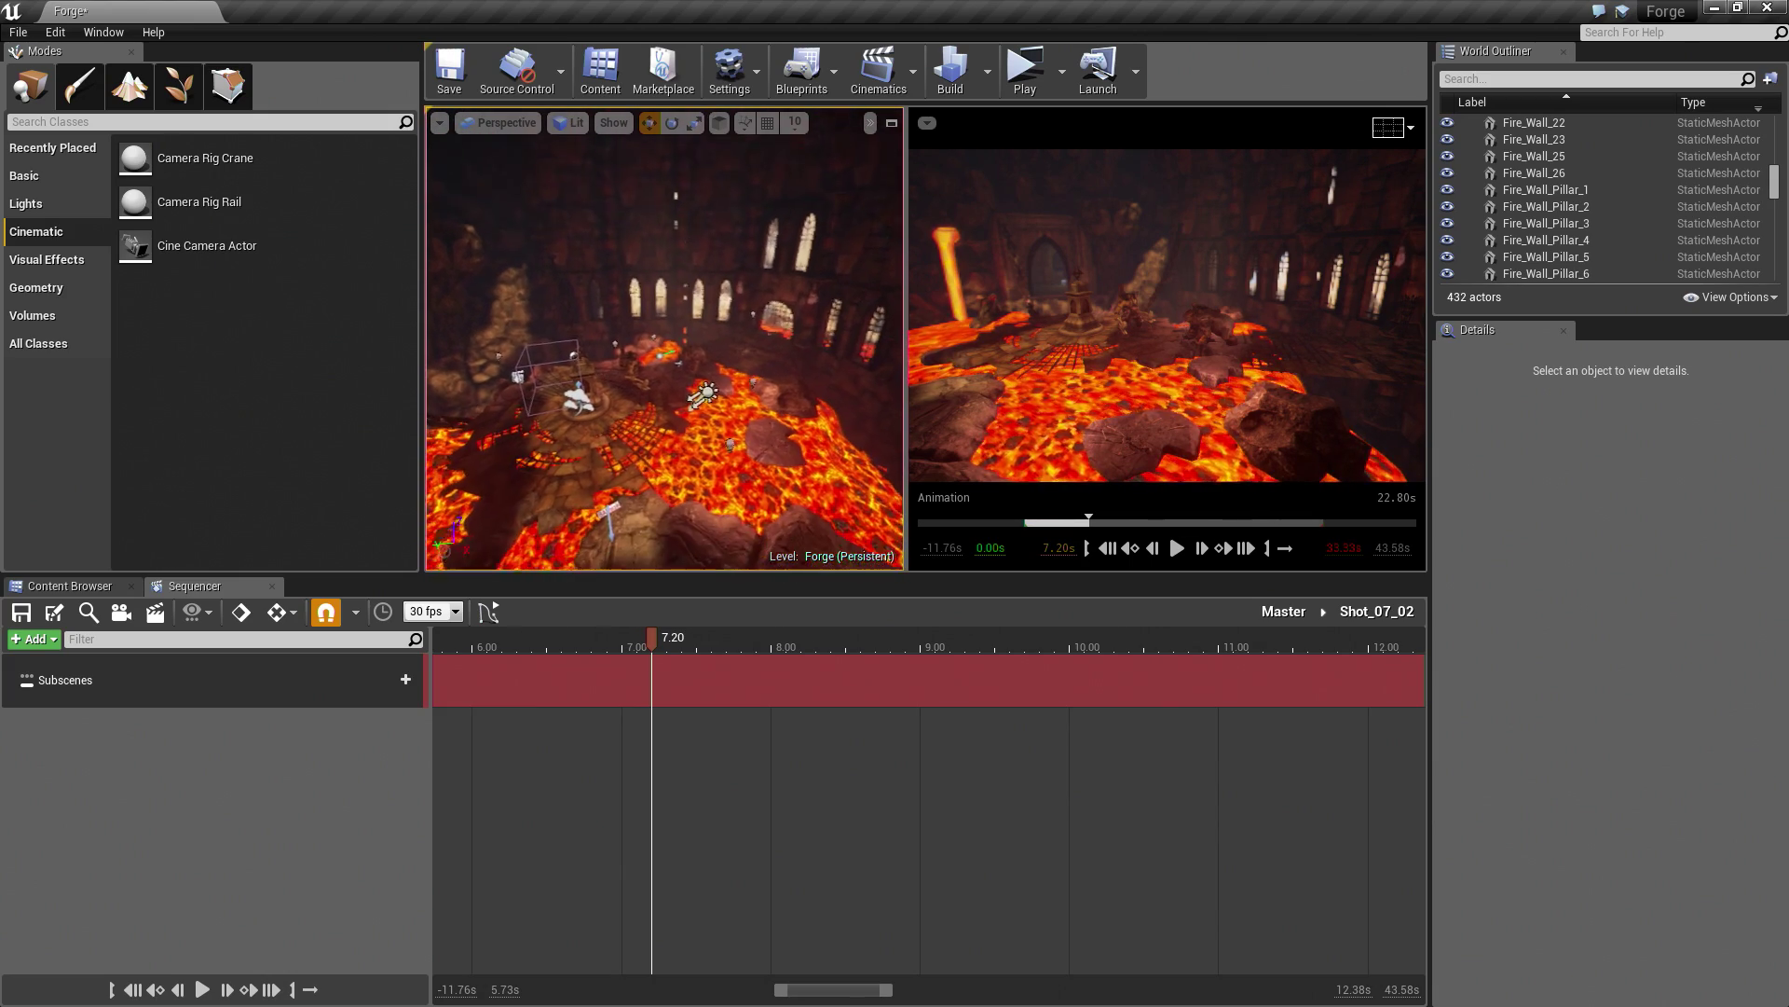
mouse_move(669, 329)
right_mouse_down()
mouse_move(652, 334)
mouse_move(668, 333)
right_mouse_up()
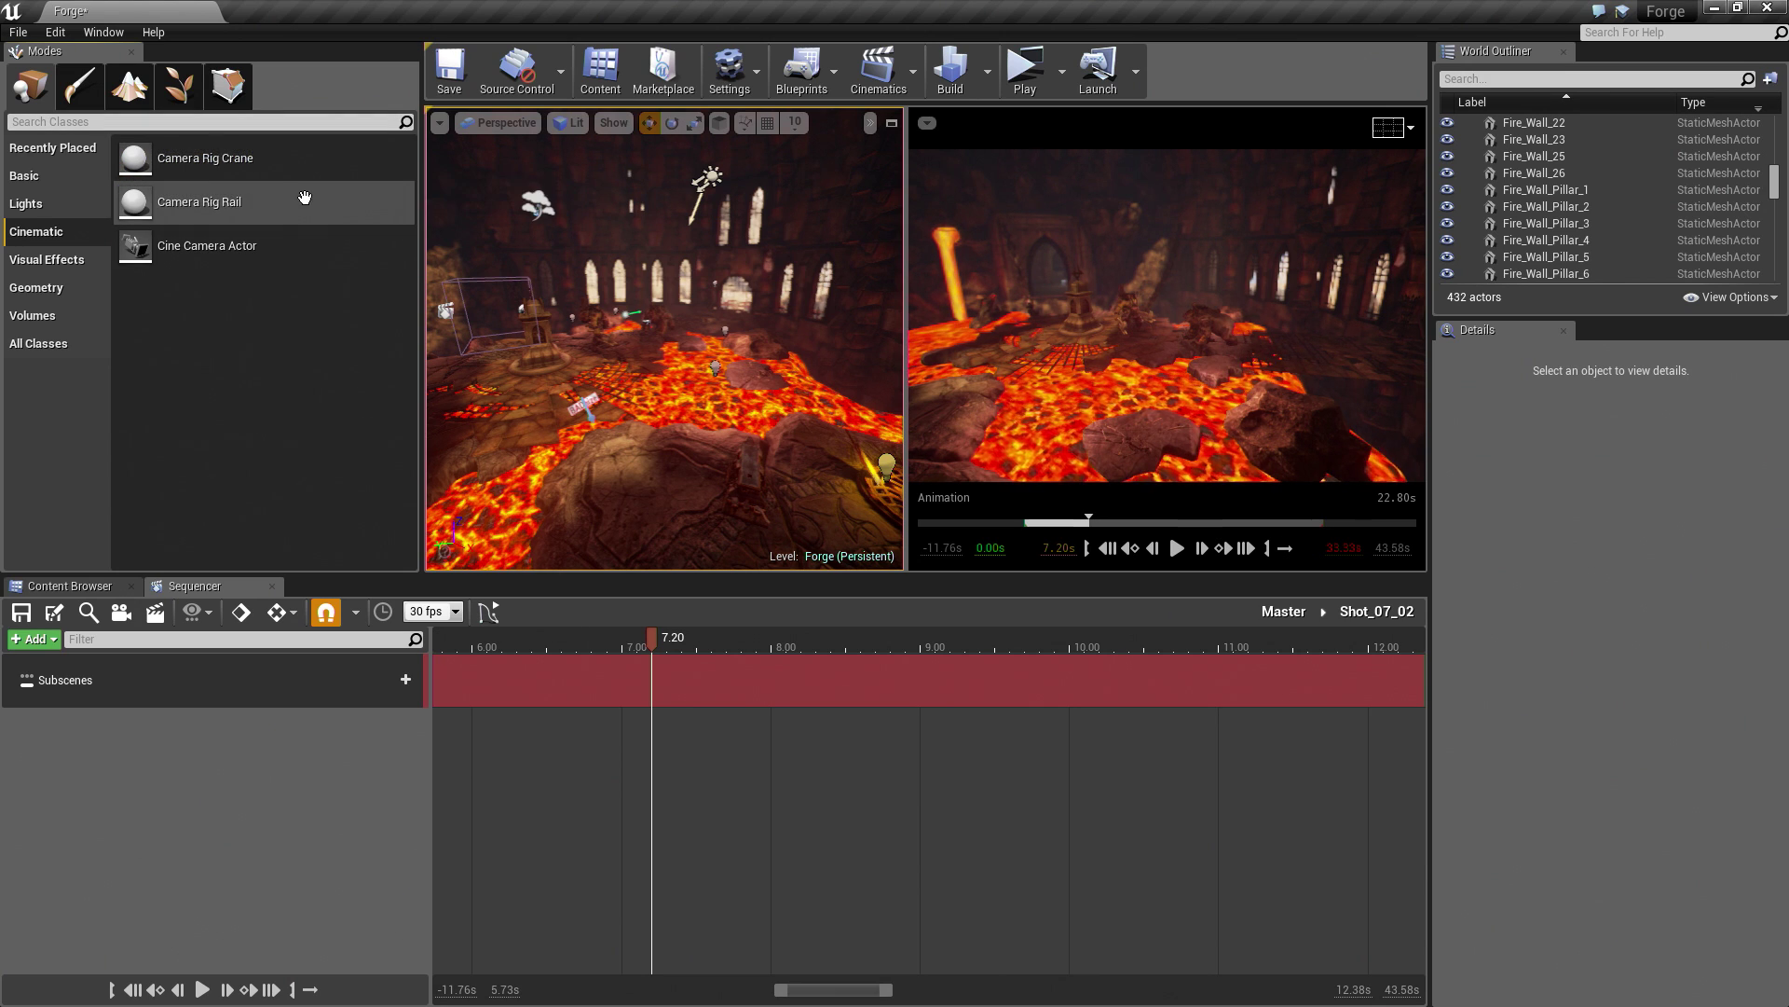
Step: Place a Camera Rig Crane in the forge and lock the preview to its Camera Cuts camera
left_click_drag(236, 160, 643, 477)
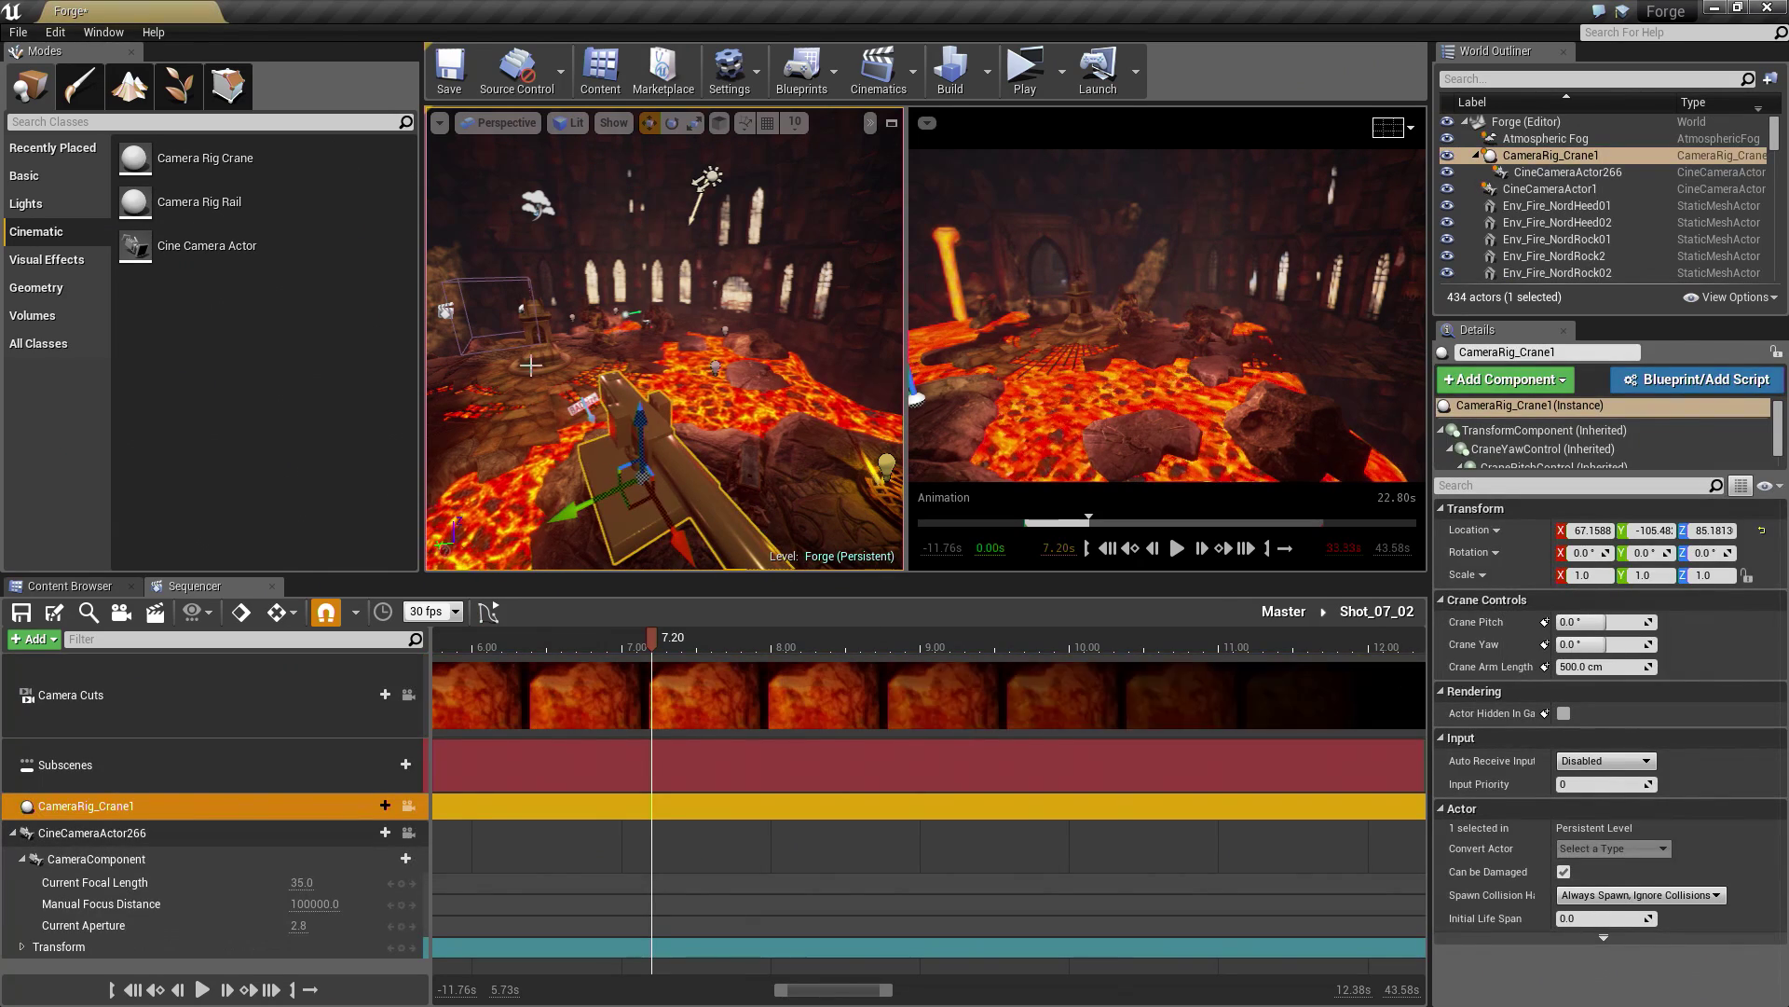
right_click_drag(643, 477, 699, 436)
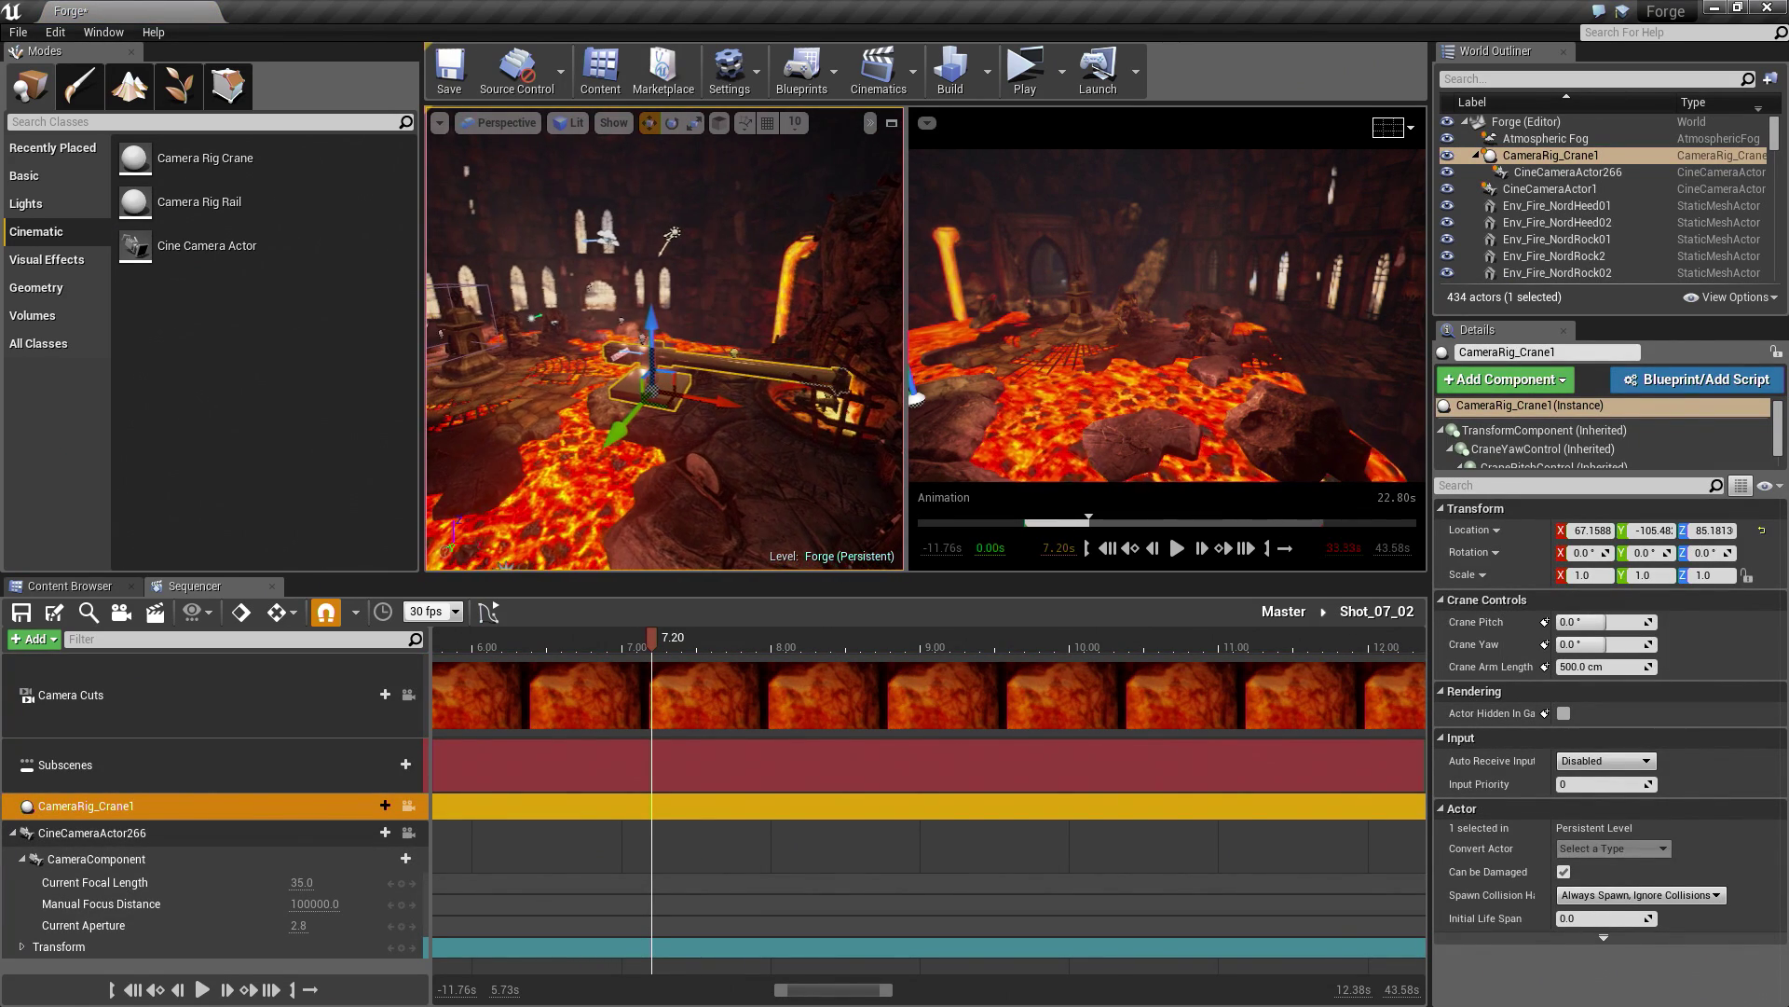
left_click(410, 697)
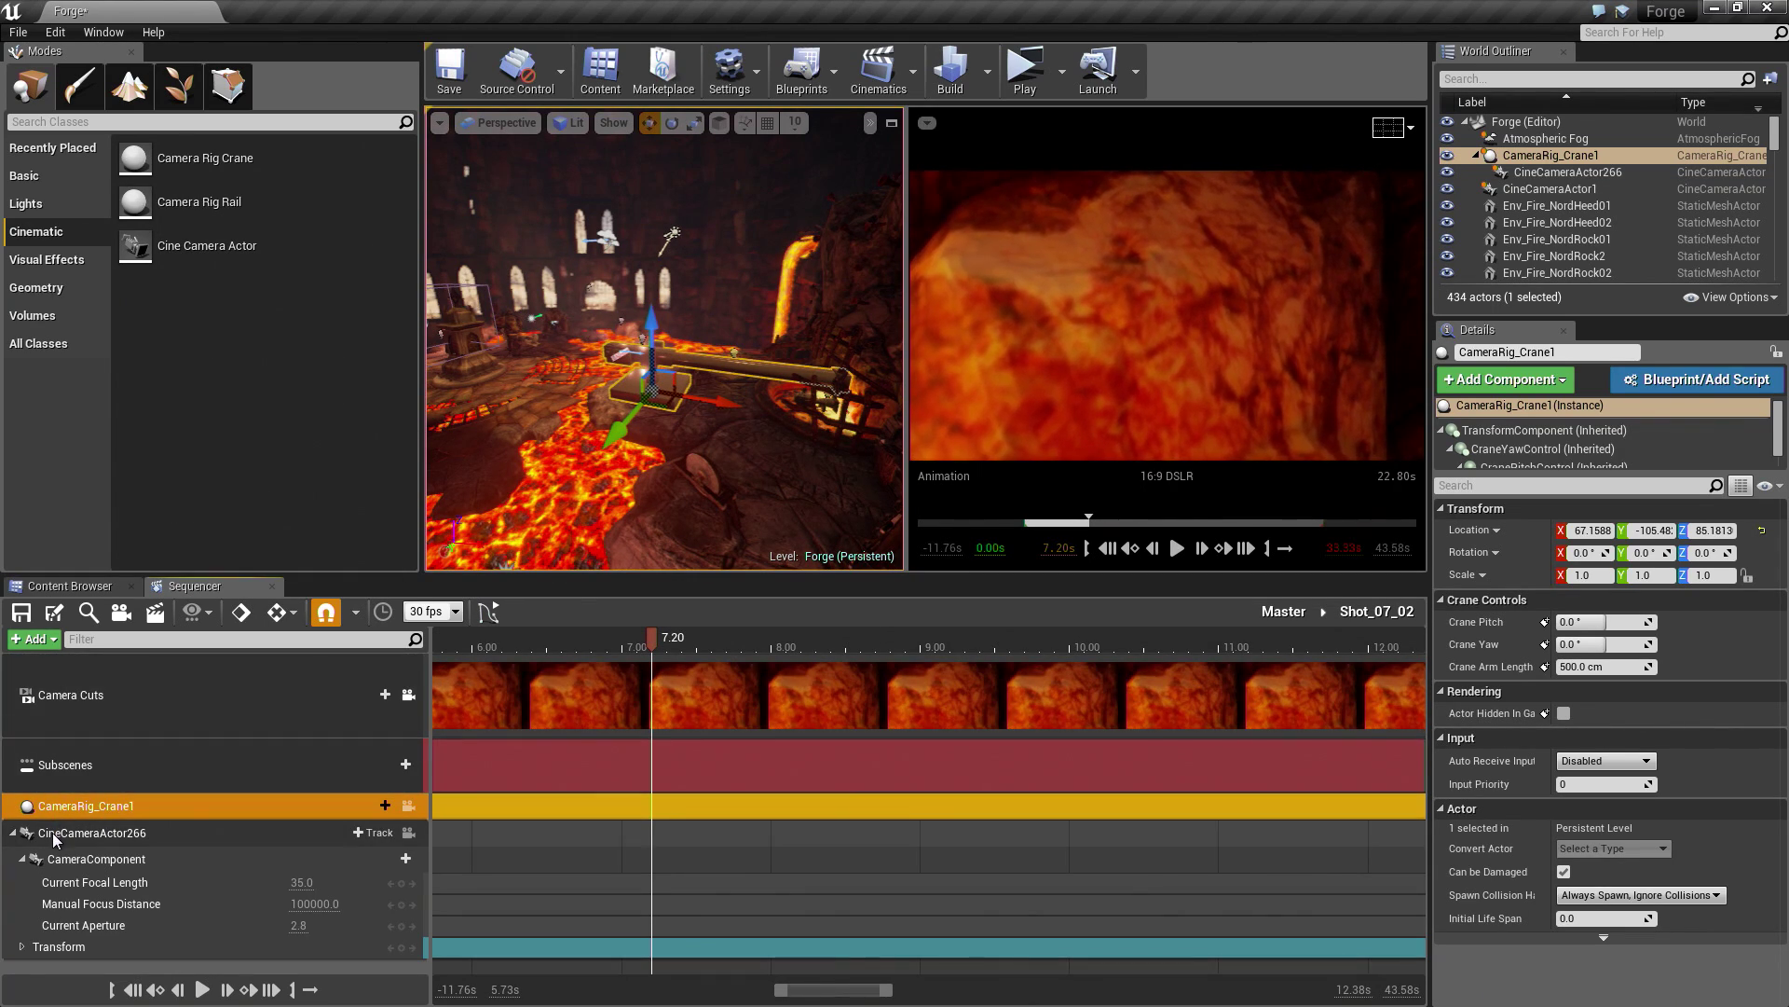
left_click(13, 833)
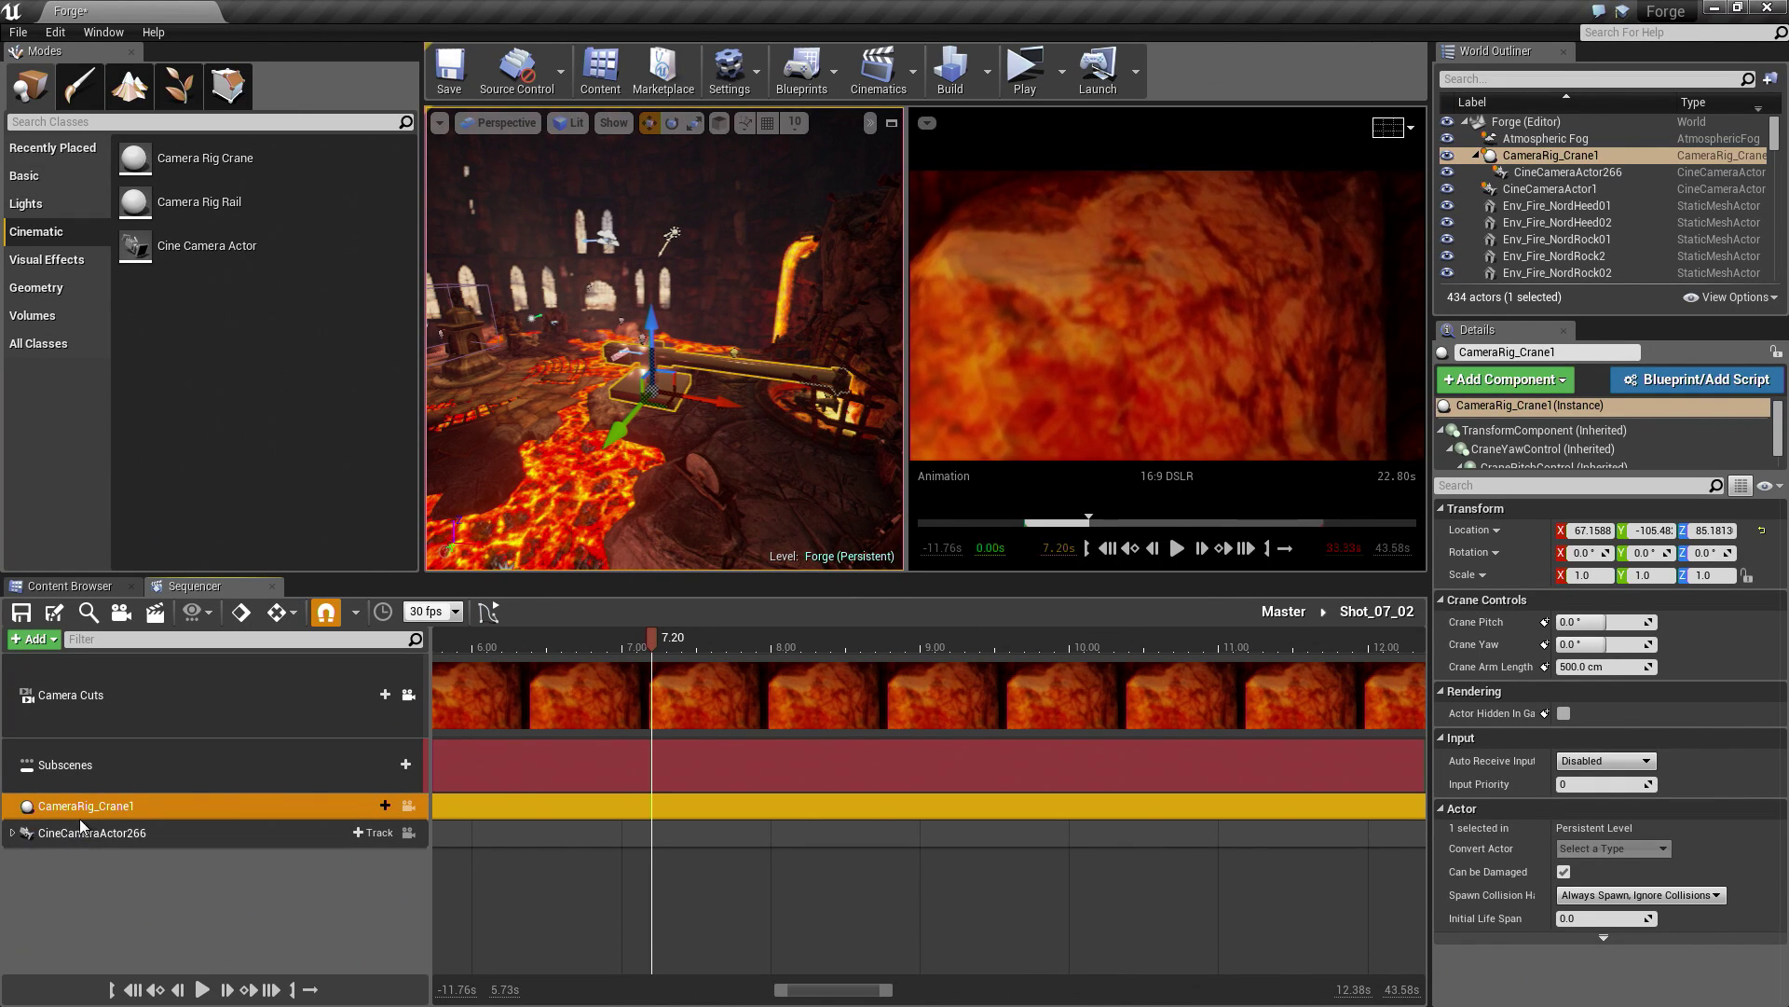
Step: Rotate the crane rig to about -159.5° yaw to frame the arched windows
right_click_drag(444, 423, 678, 406)
key("e")
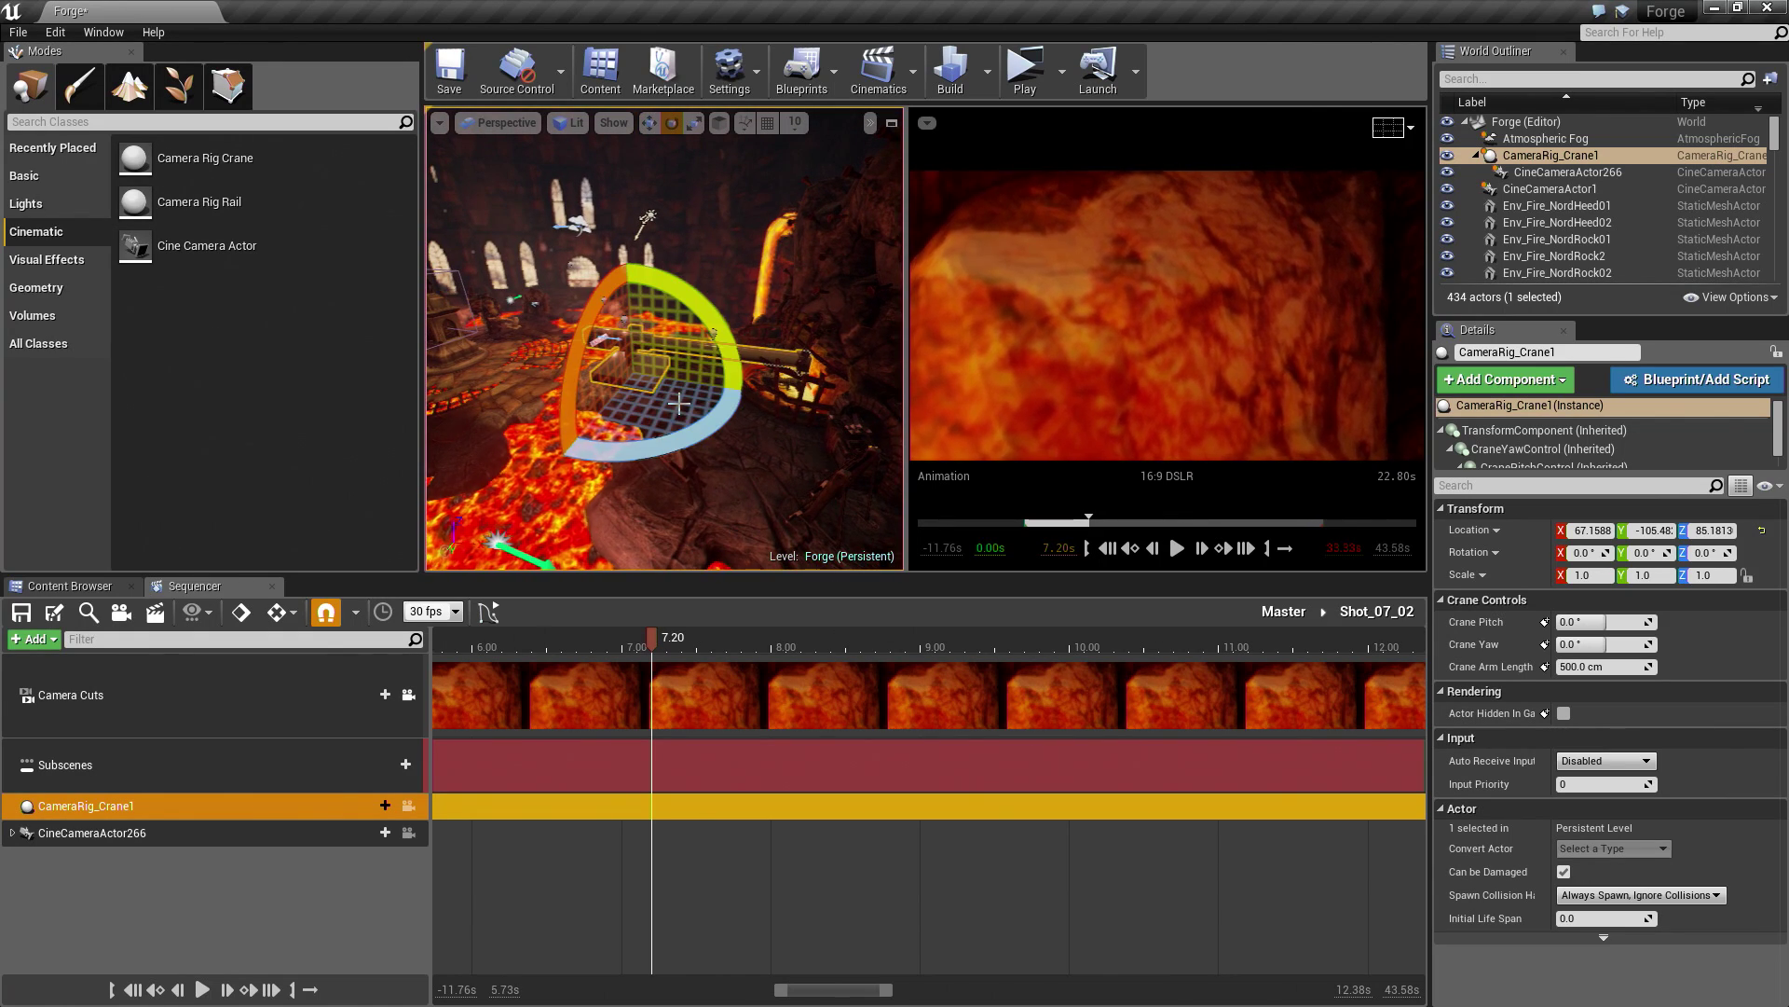
left_click_drag(652, 410, 577, 439)
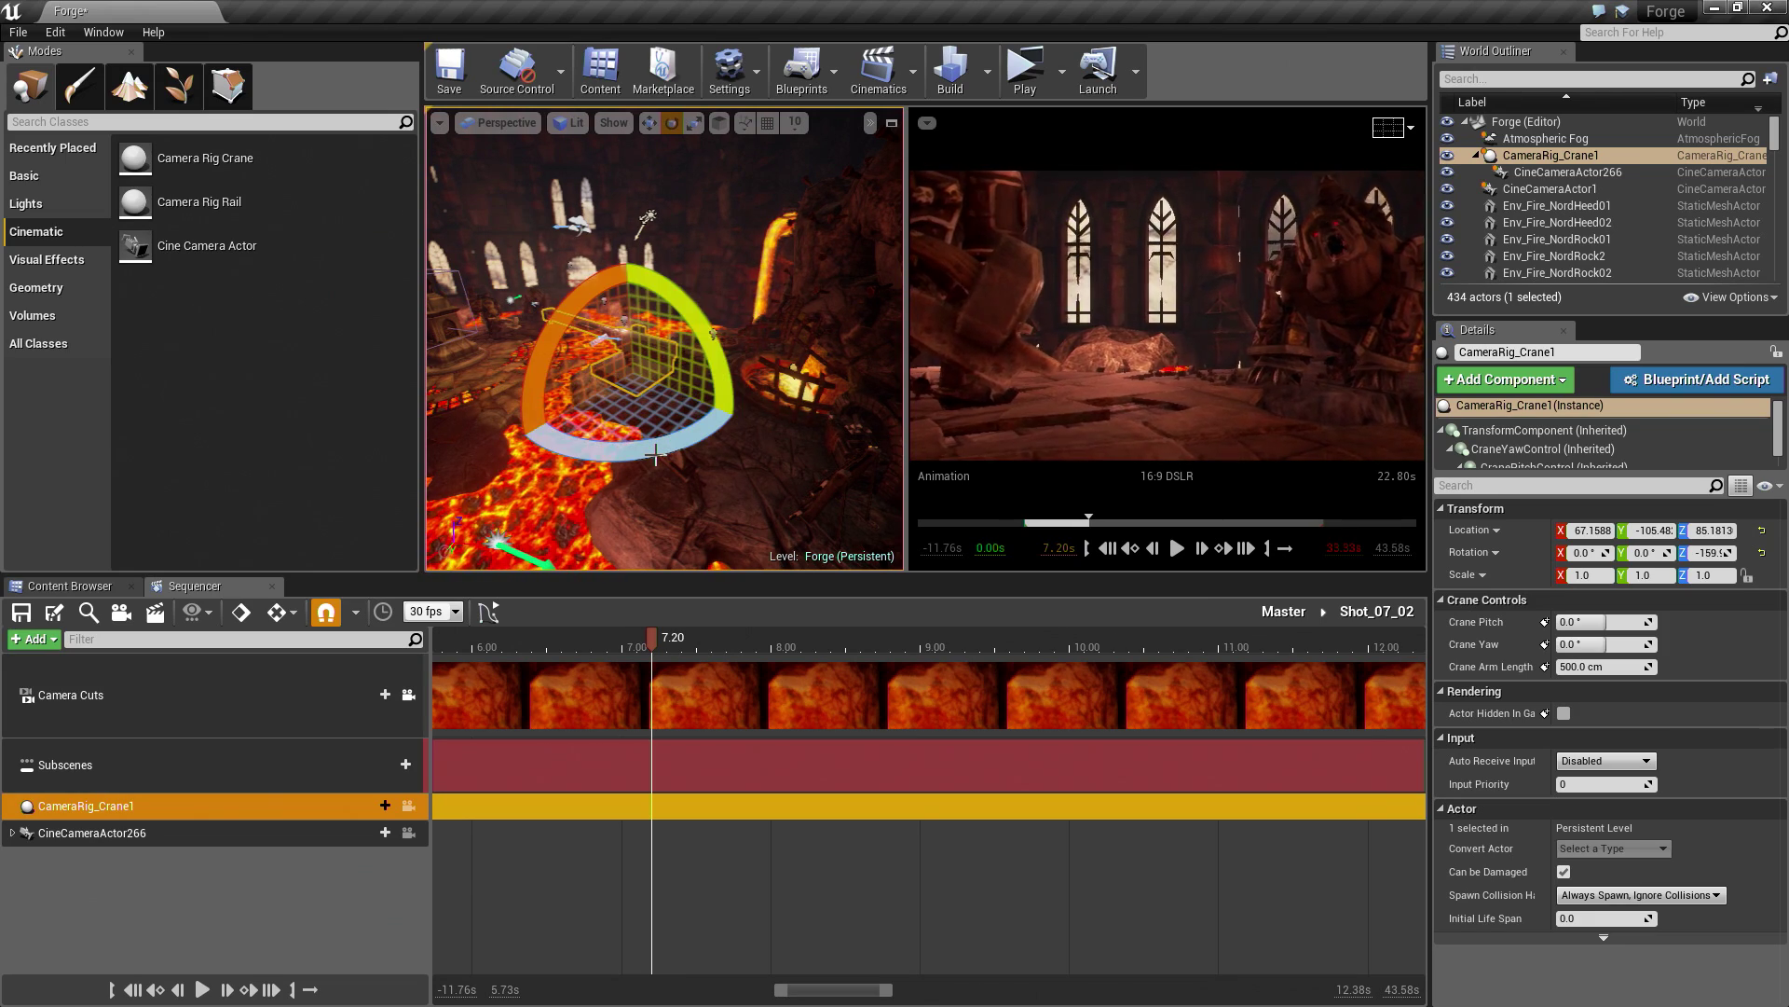
key("f")
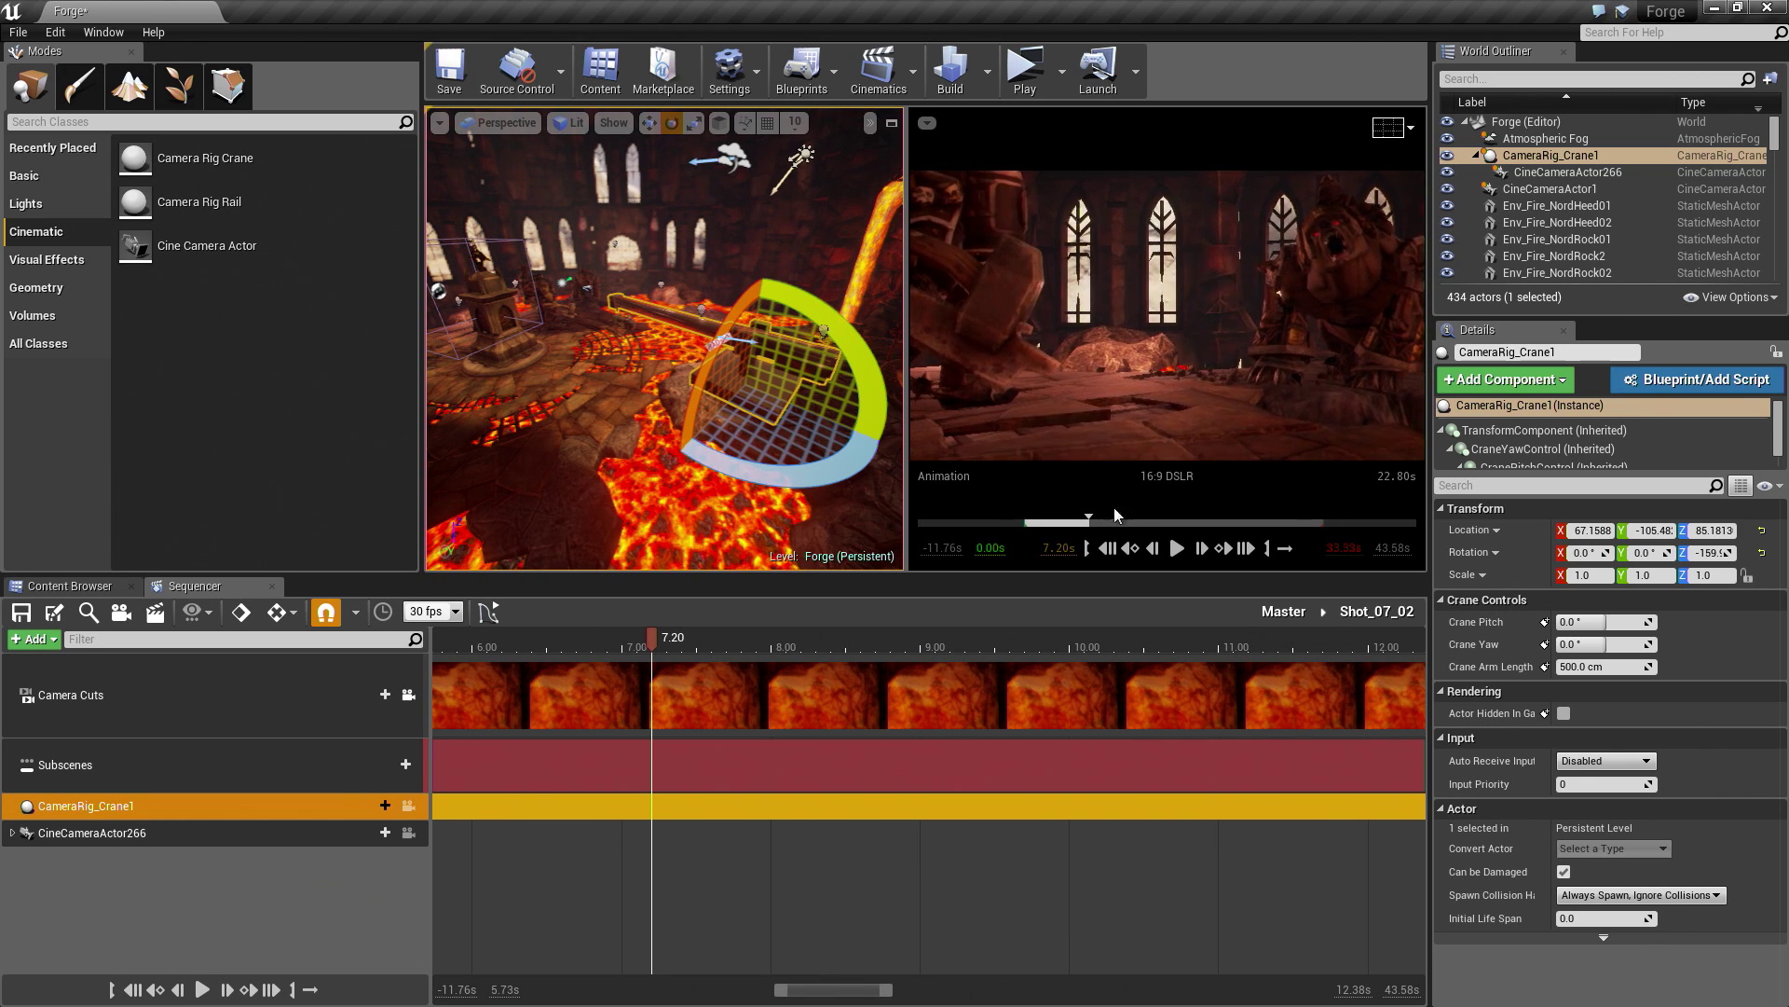
Step: Give CineCameraActor266 a 20 mm × 12 mm filmback and save the Forge map
left_click(120, 835)
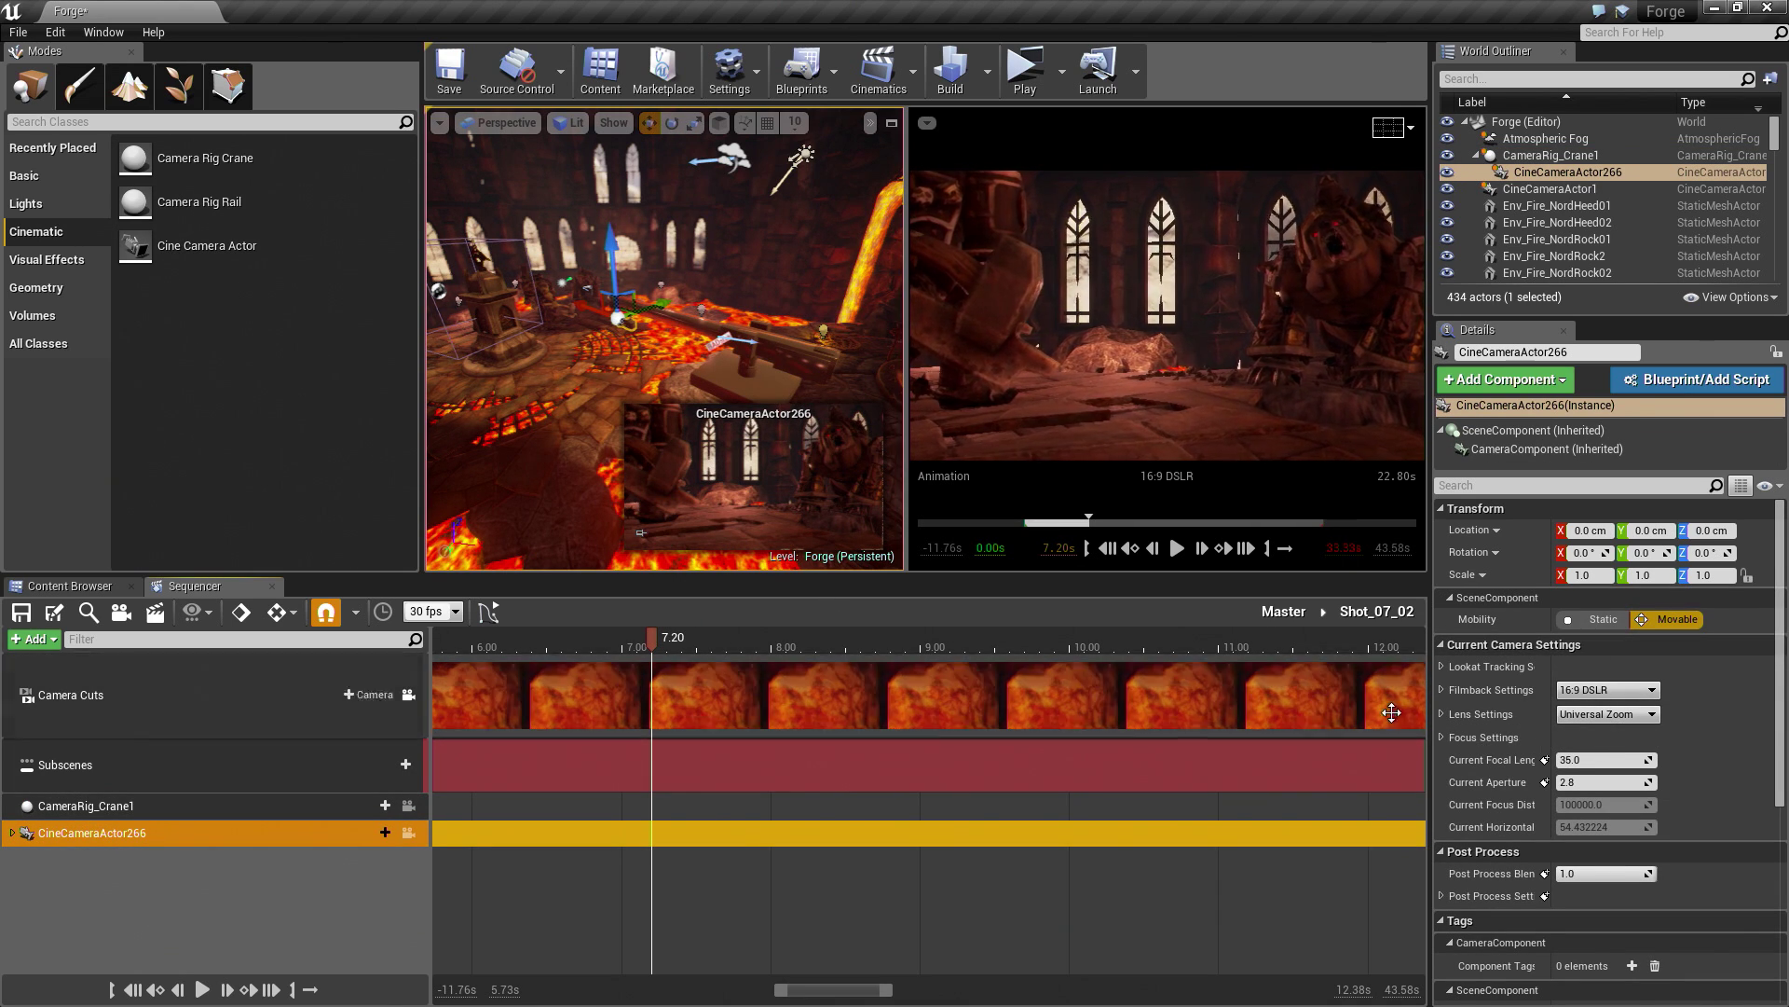
left_click(1442, 690)
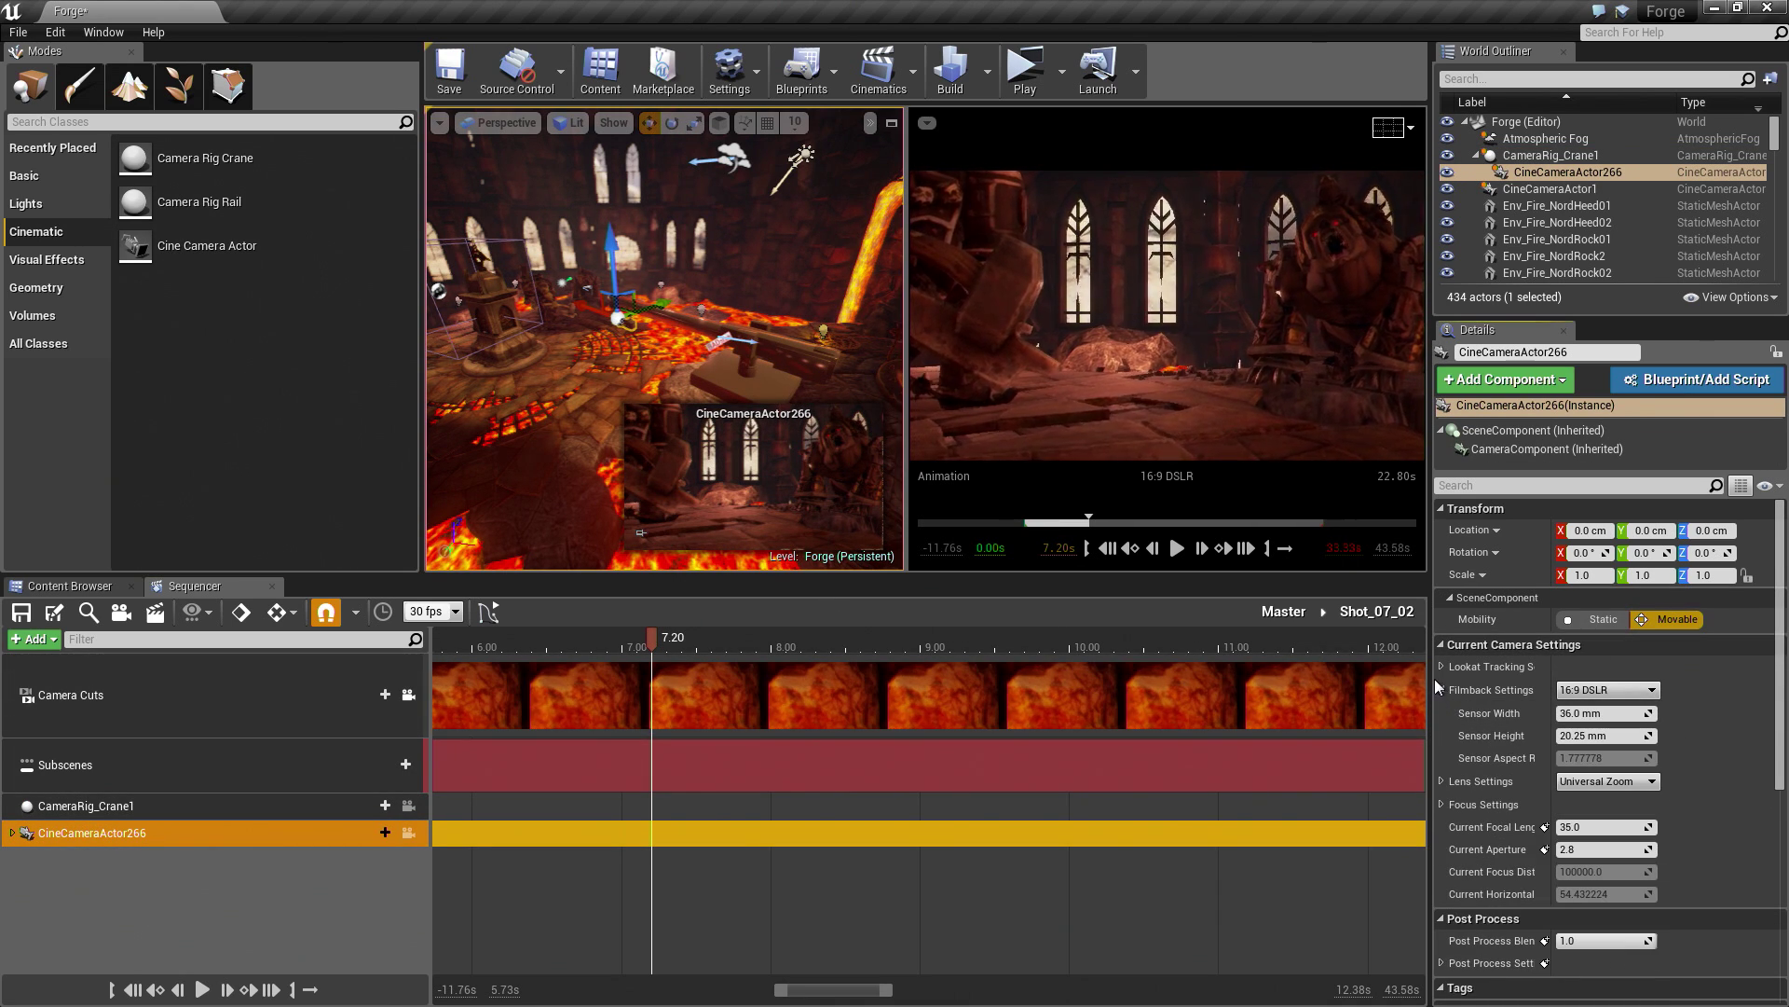
left_click(1602, 713)
type("20")
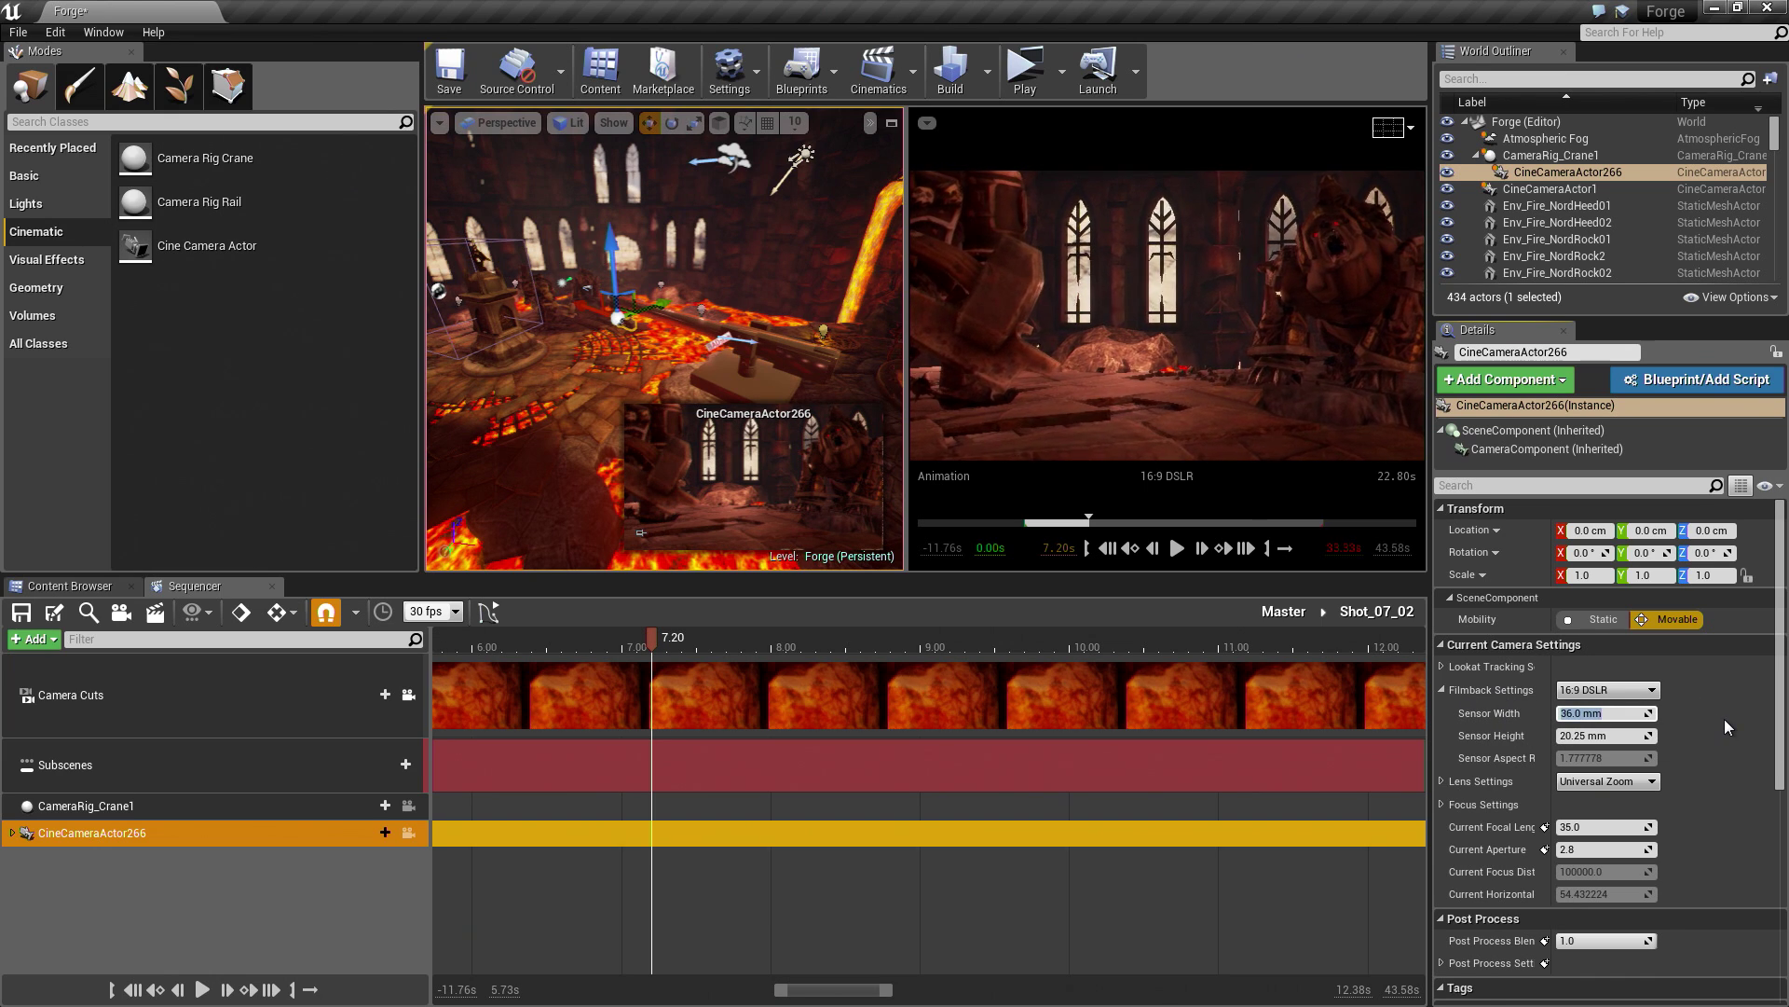
key("Tab")
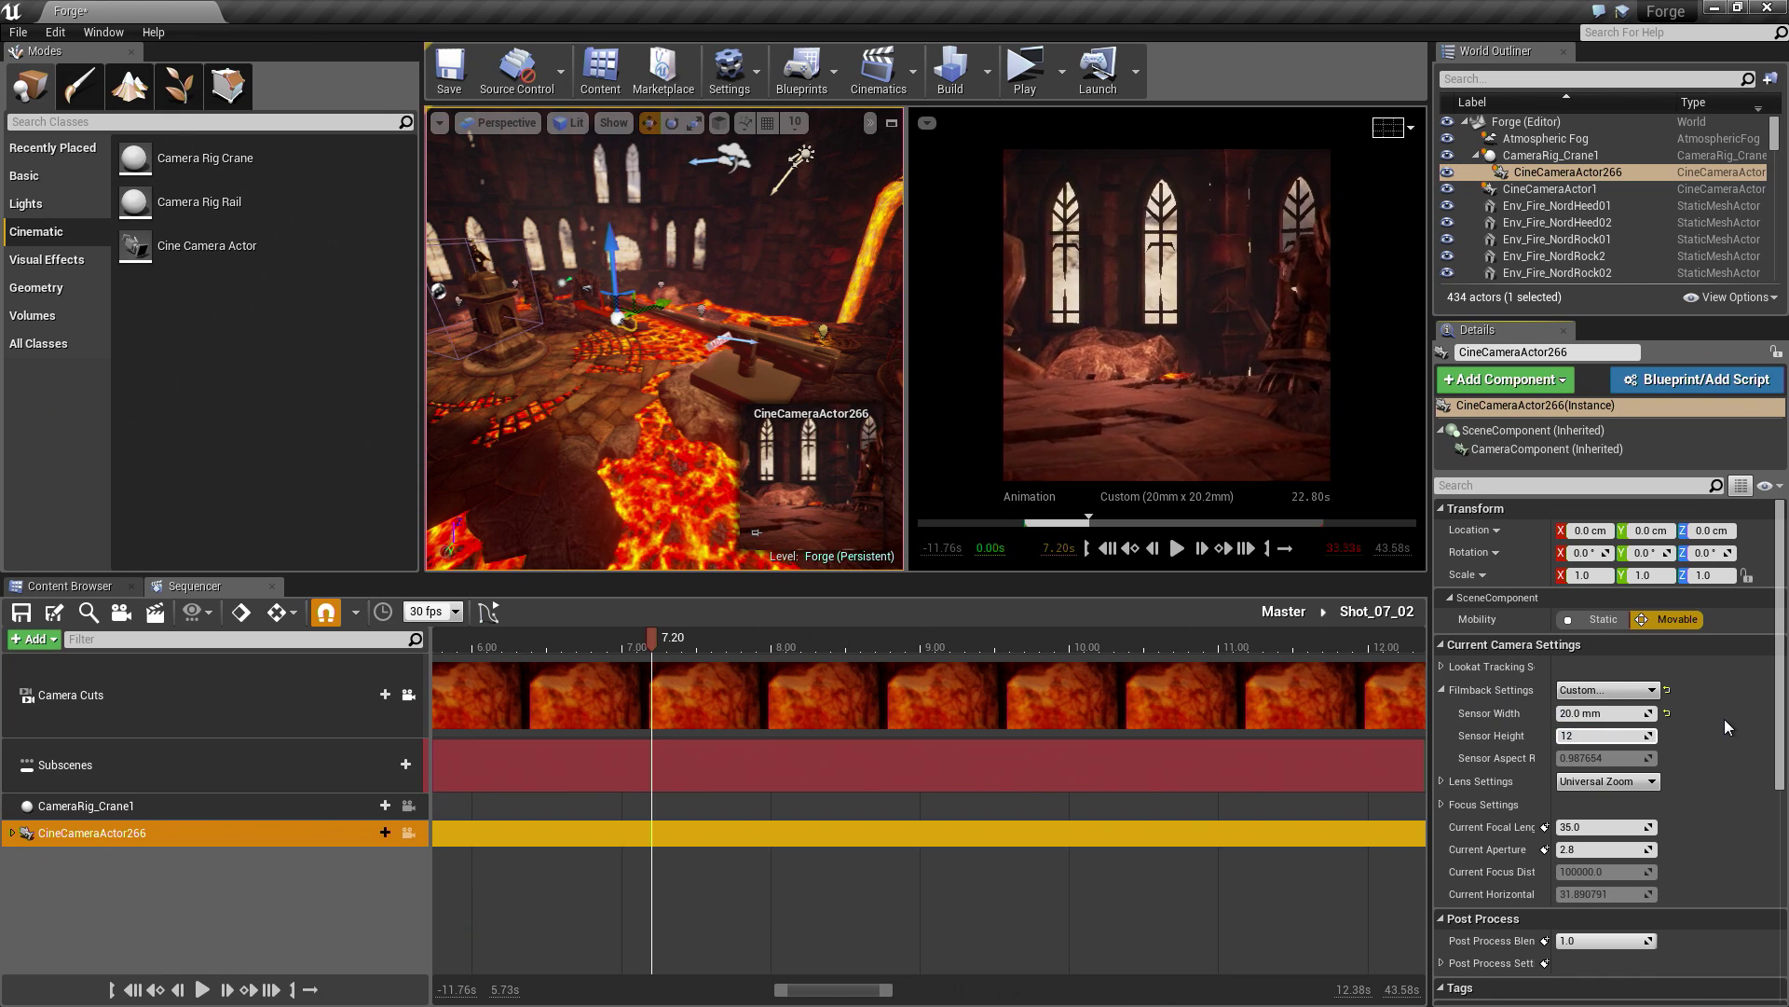
type("12")
key("Return")
key("ctrl+s")
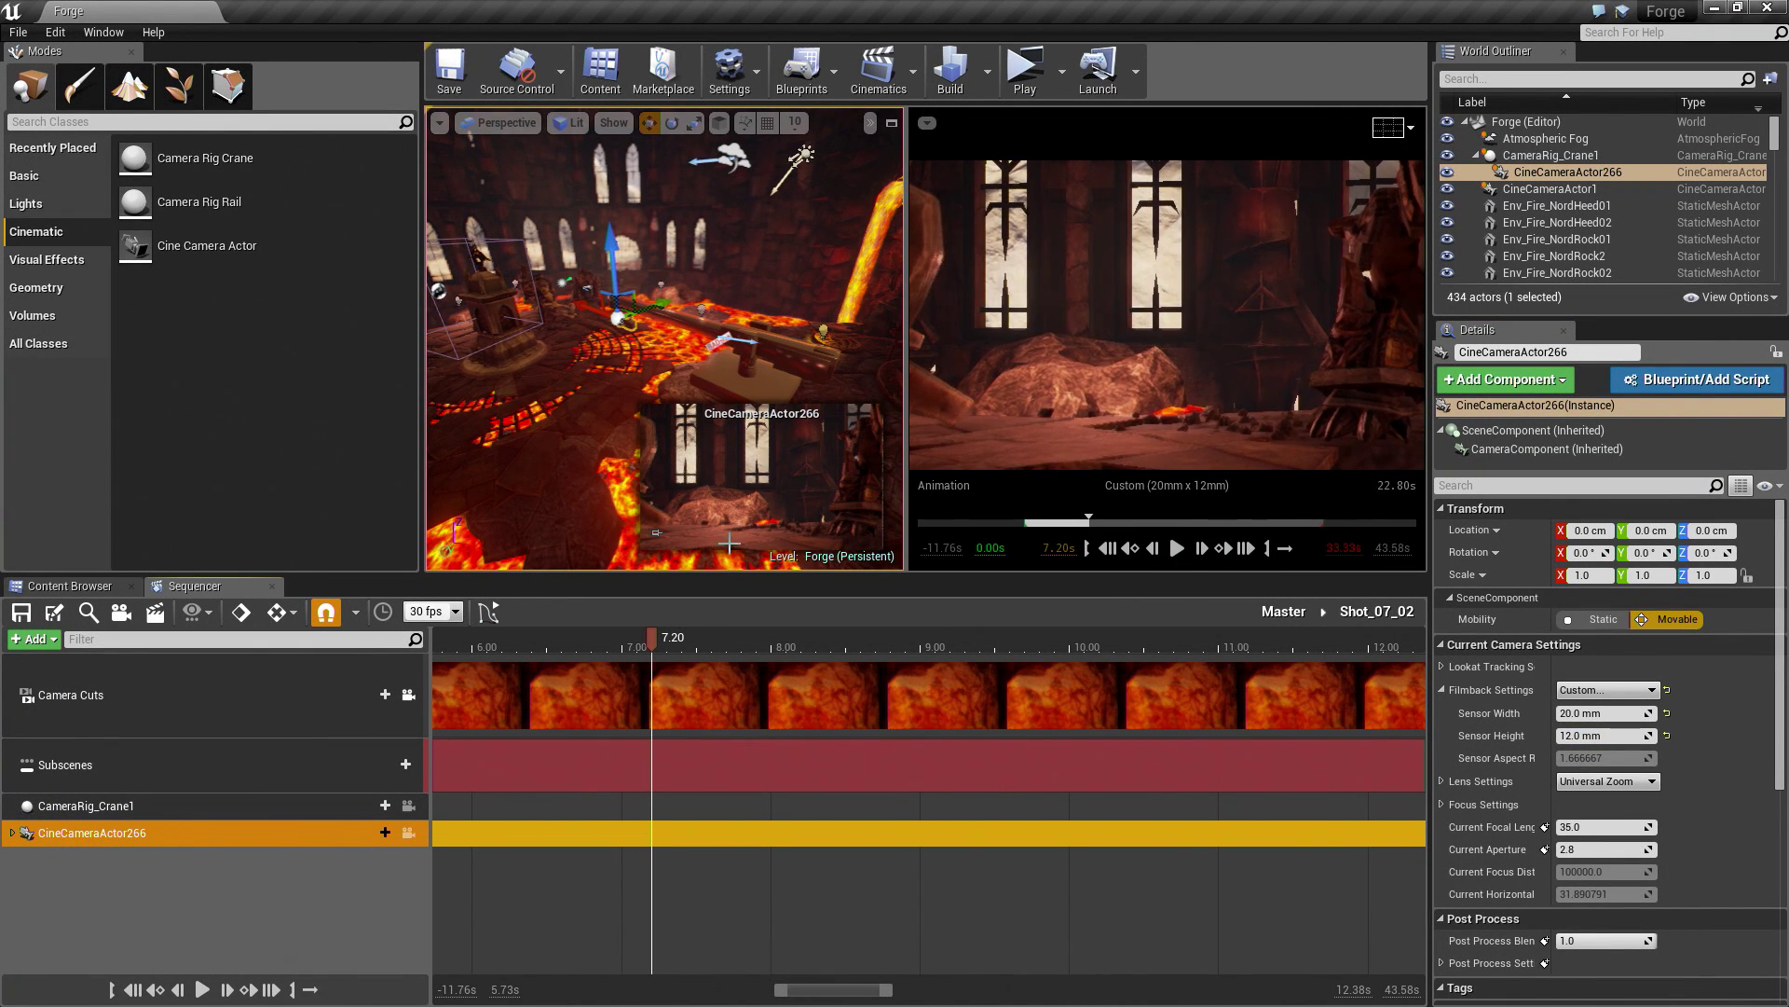
Step: Raise and reposition CameraRig_Crane1 above the forge floor, then key its Transform at 7.20
left_click(116, 805)
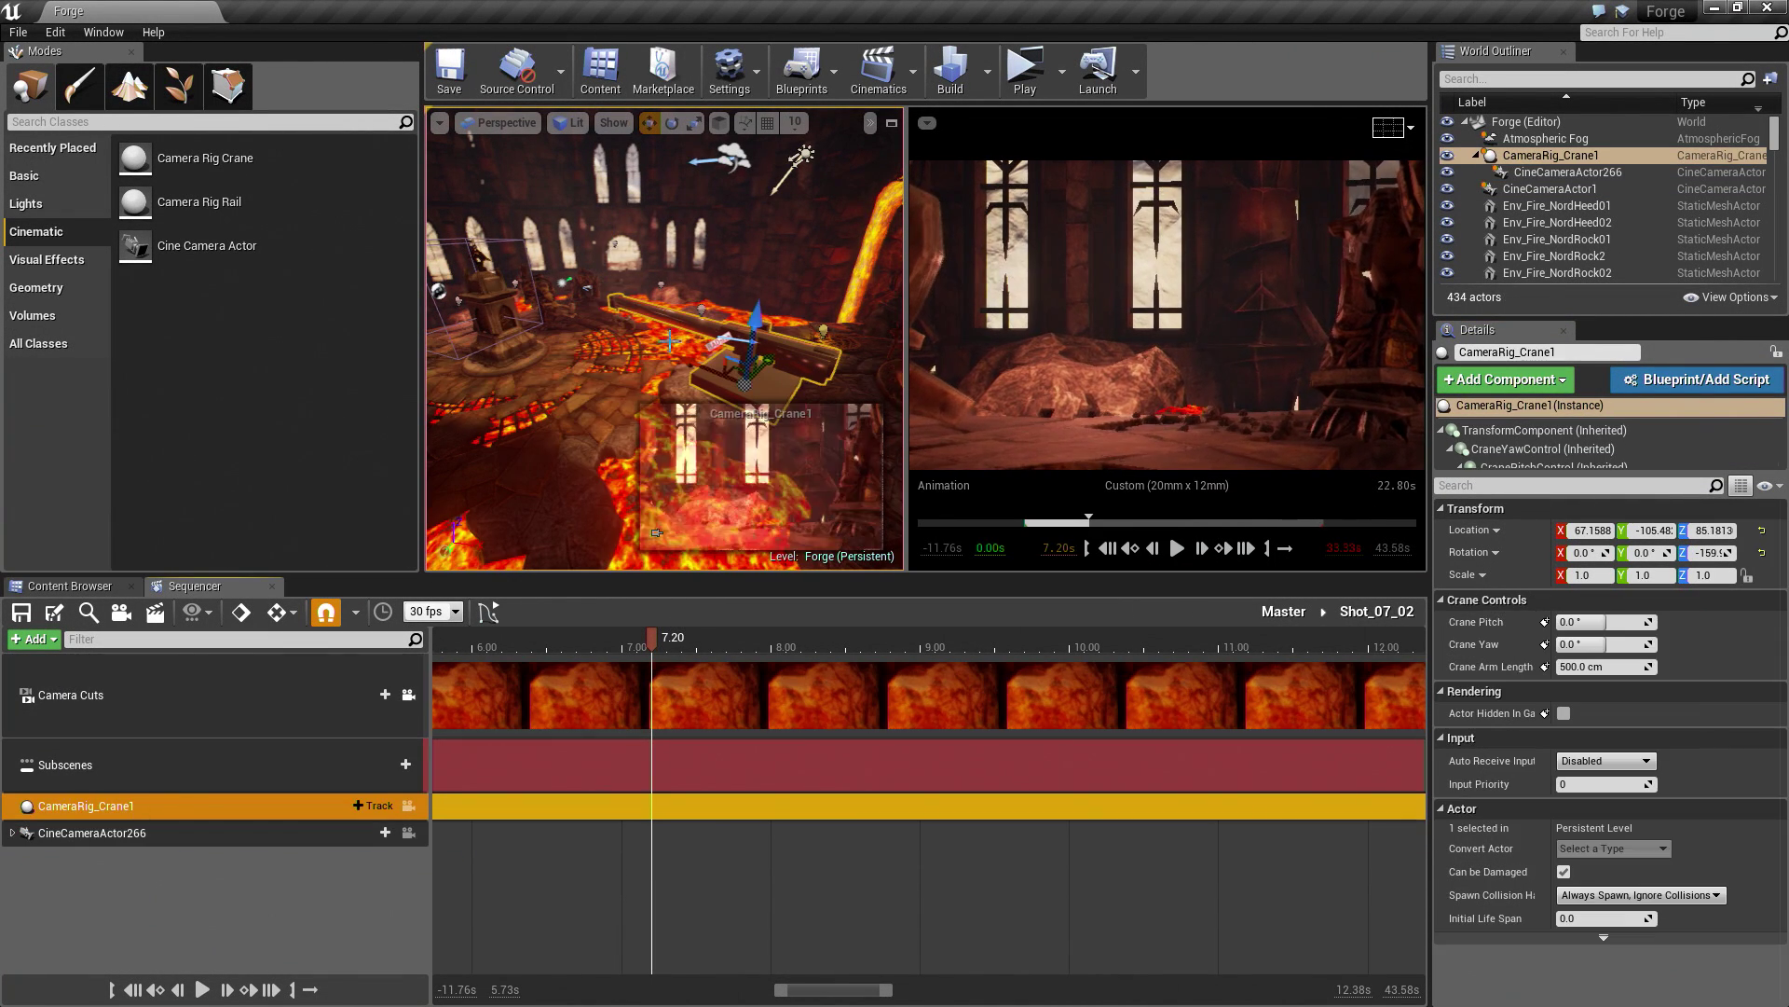
left_click_drag(747, 366, 756, 392)
right_click_drag(756, 391, 885, 392)
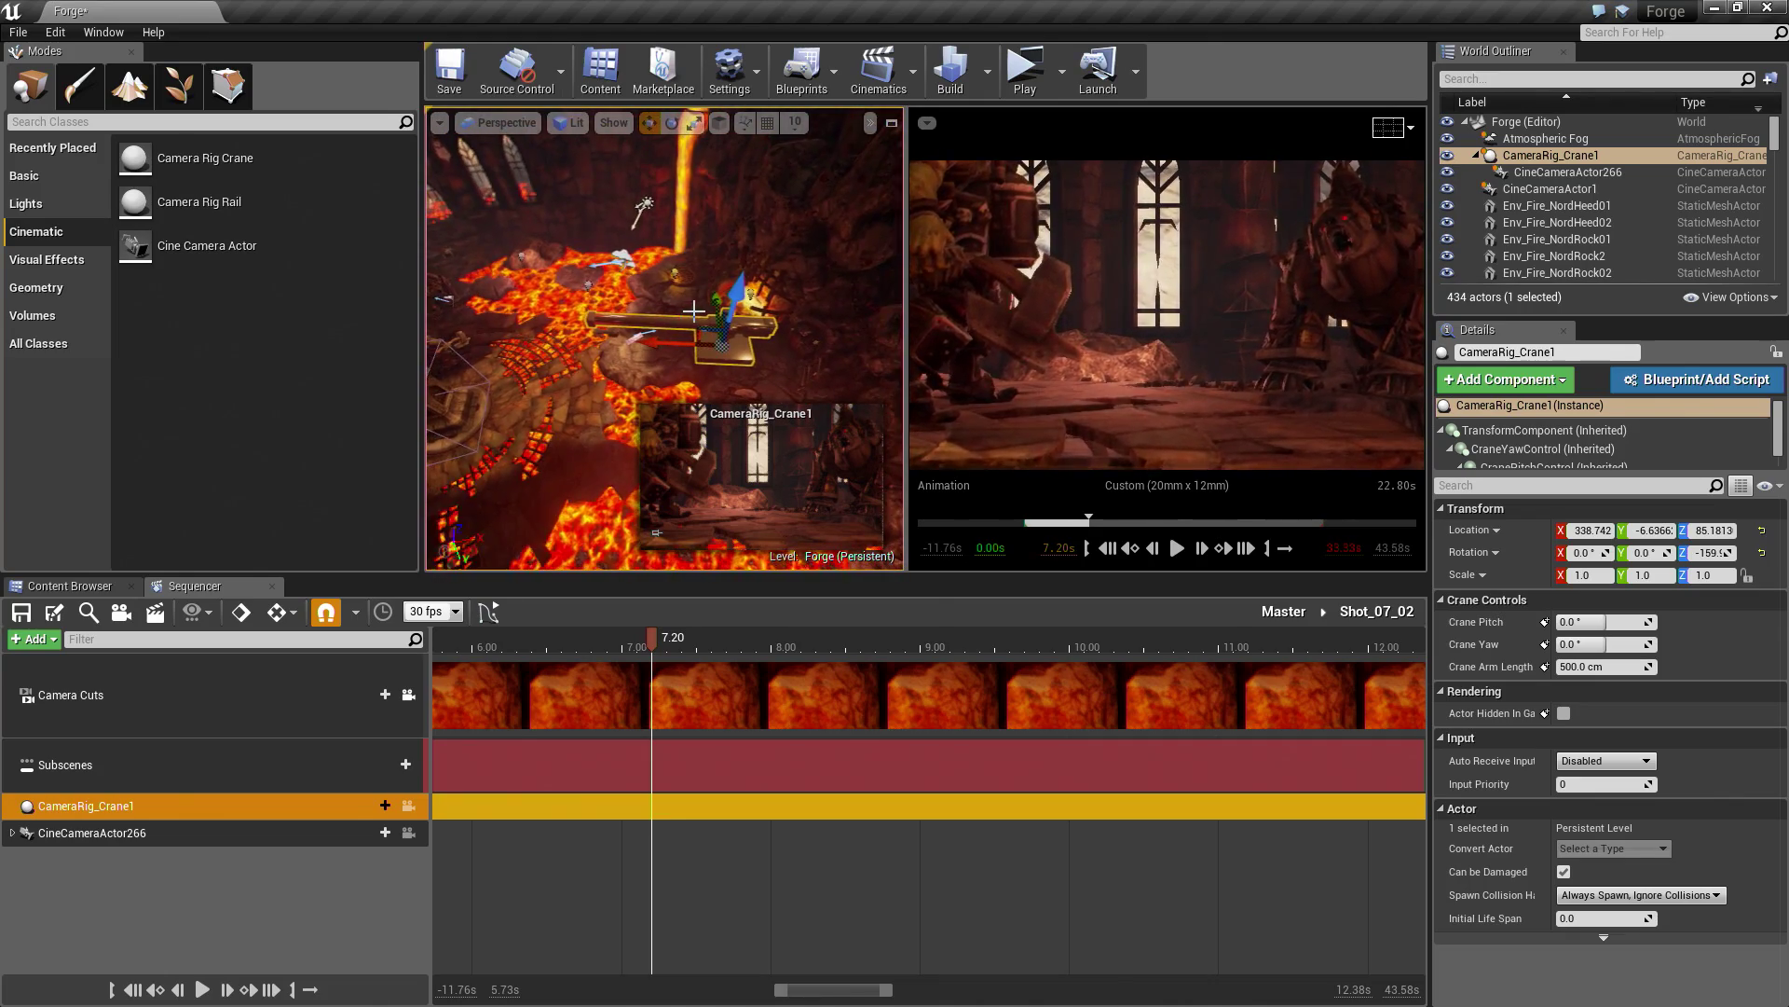
mouse_move(688, 347)
left_mouse_down()
mouse_move(672, 346)
mouse_move(726, 350)
mouse_move(699, 346)
left_mouse_up()
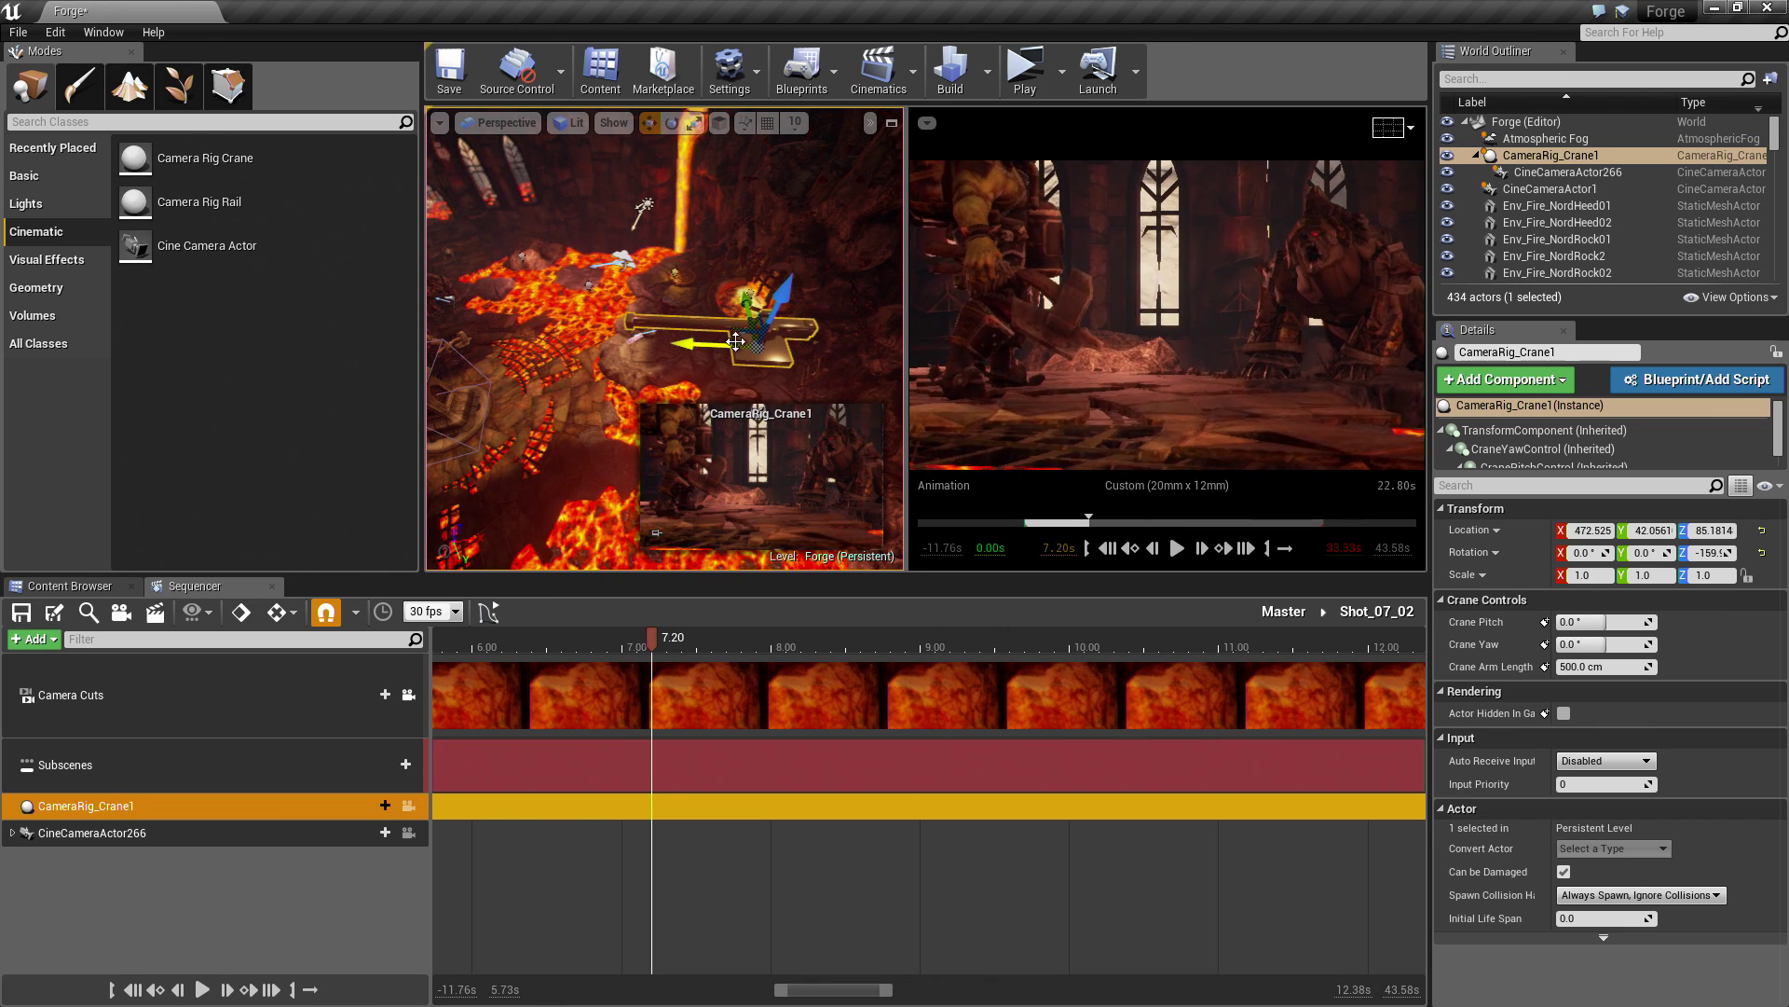
left_click_drag(787, 308, 786, 295)
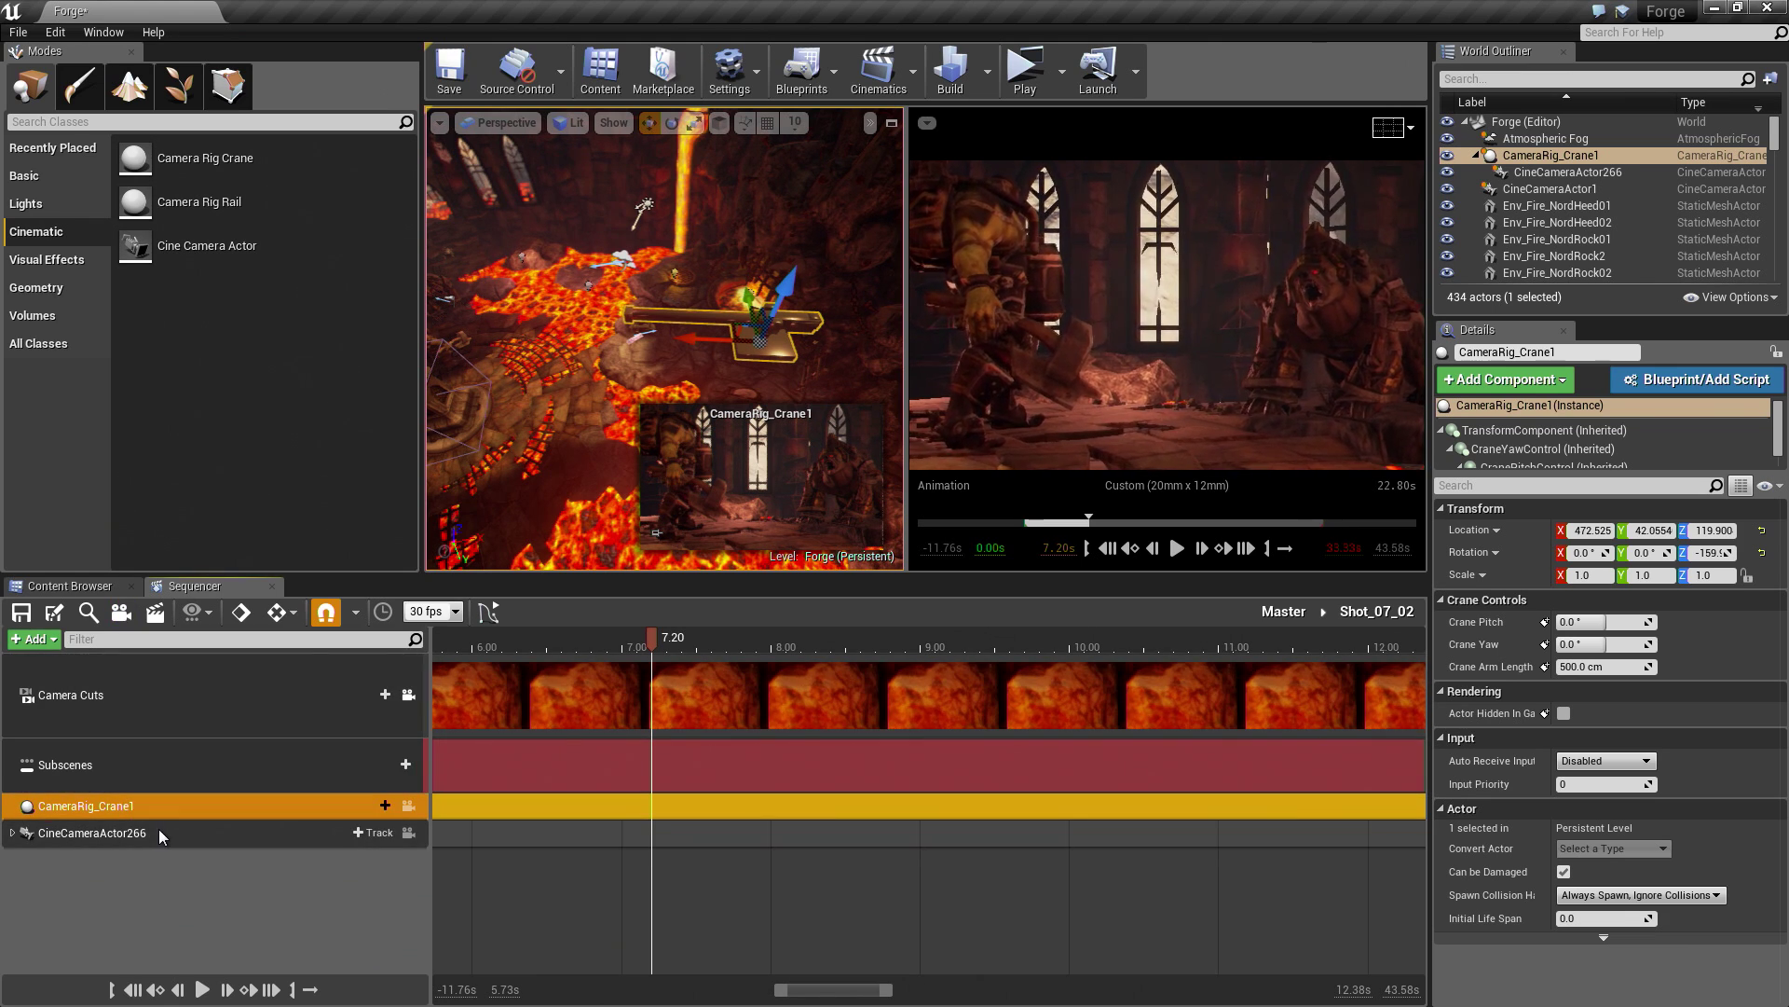
left_click(102, 826)
left_click(105, 804)
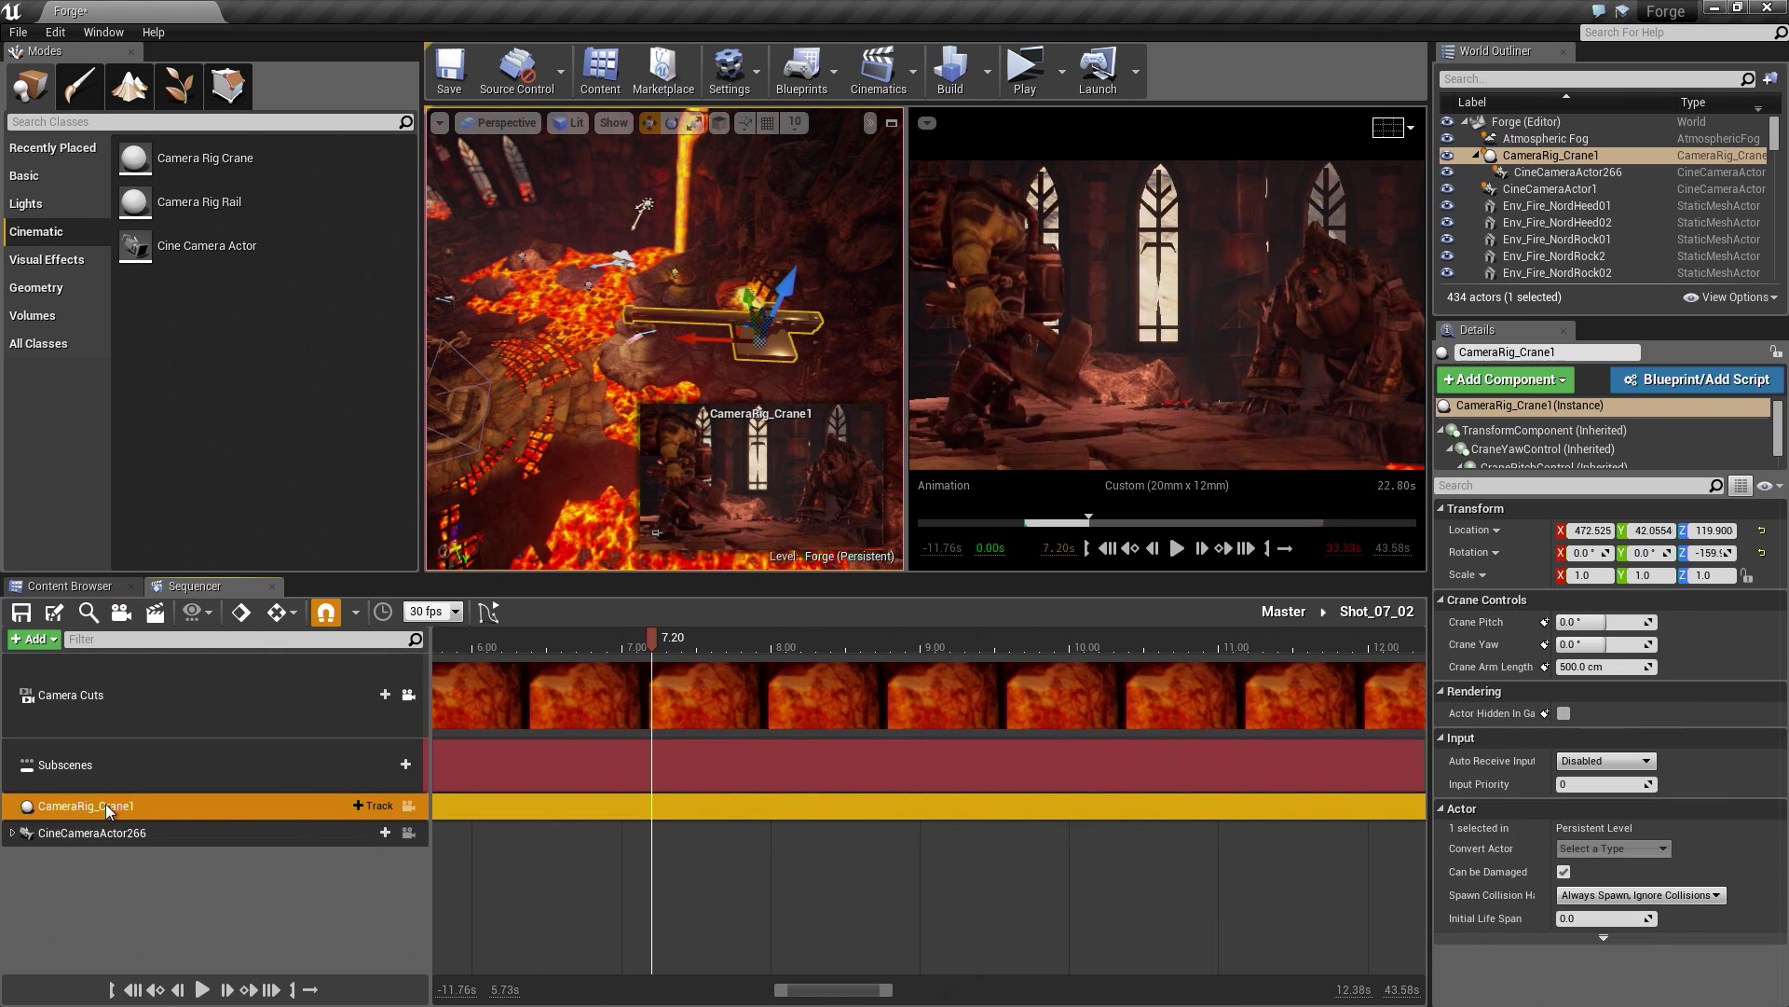
key("s")
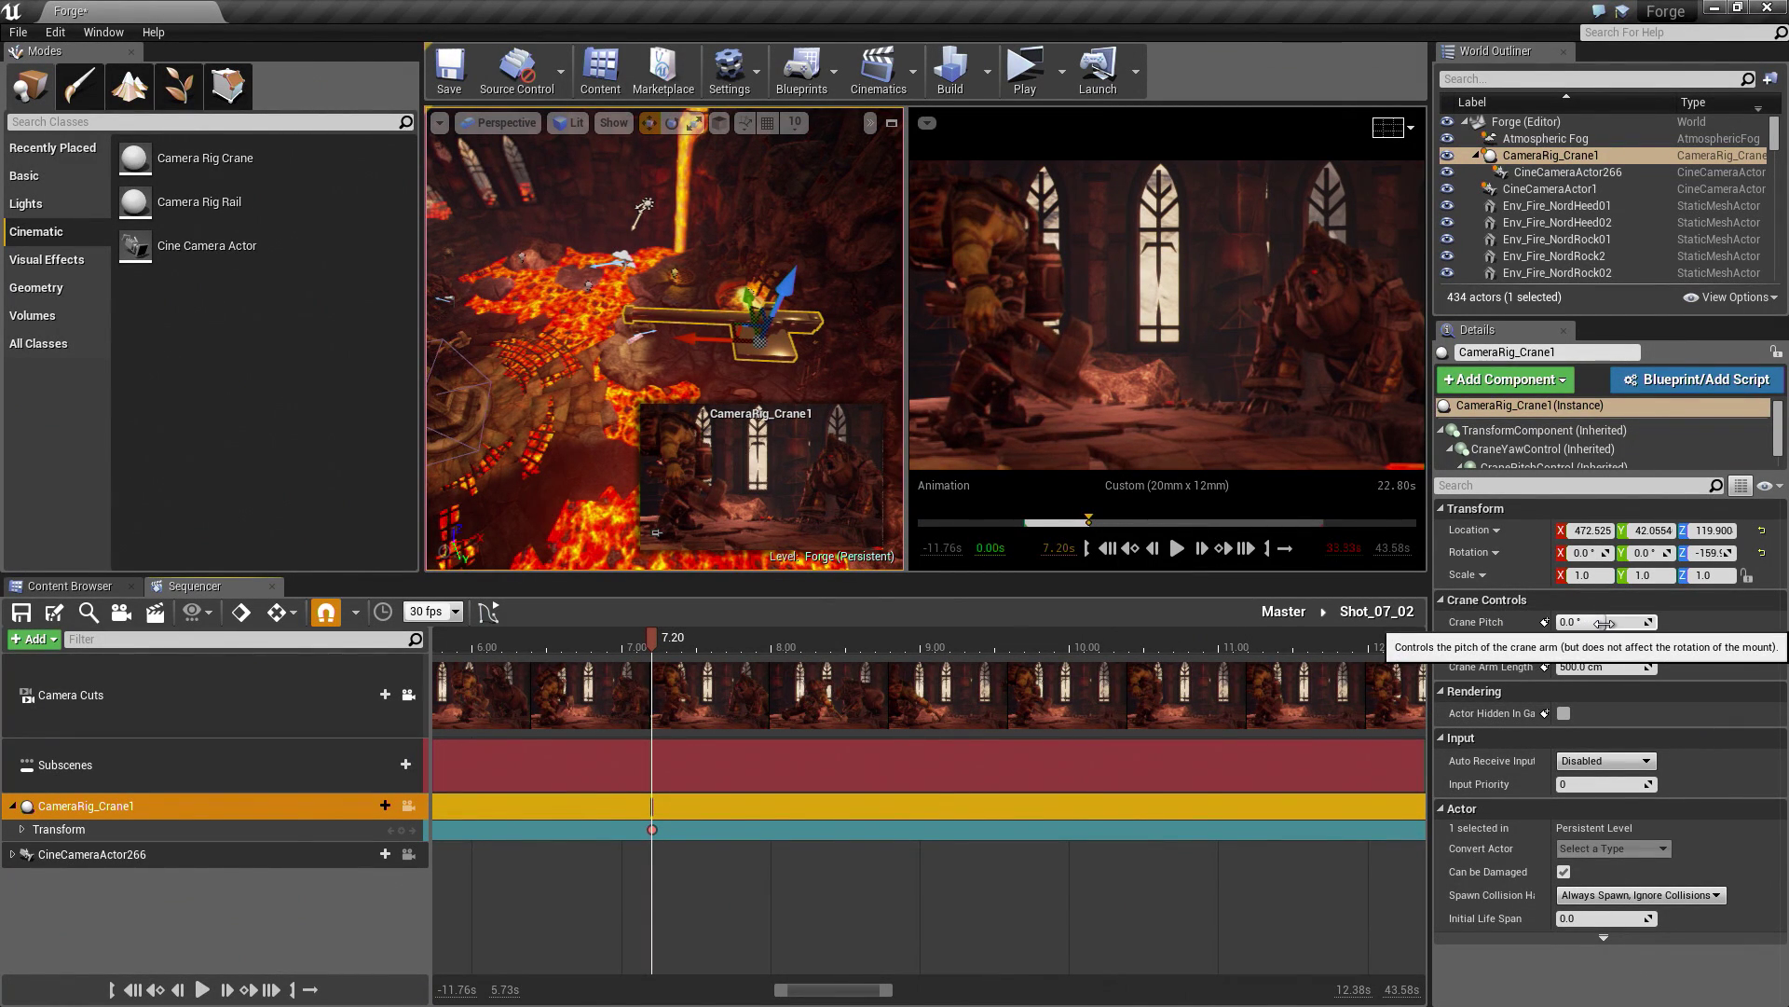
Step: Test crane pitch, yaw and arm length, reset them to 0°, 0°, 500 cm, and key Crane Pitch at 7.20
left_click_drag(1603, 622, 1602, 621)
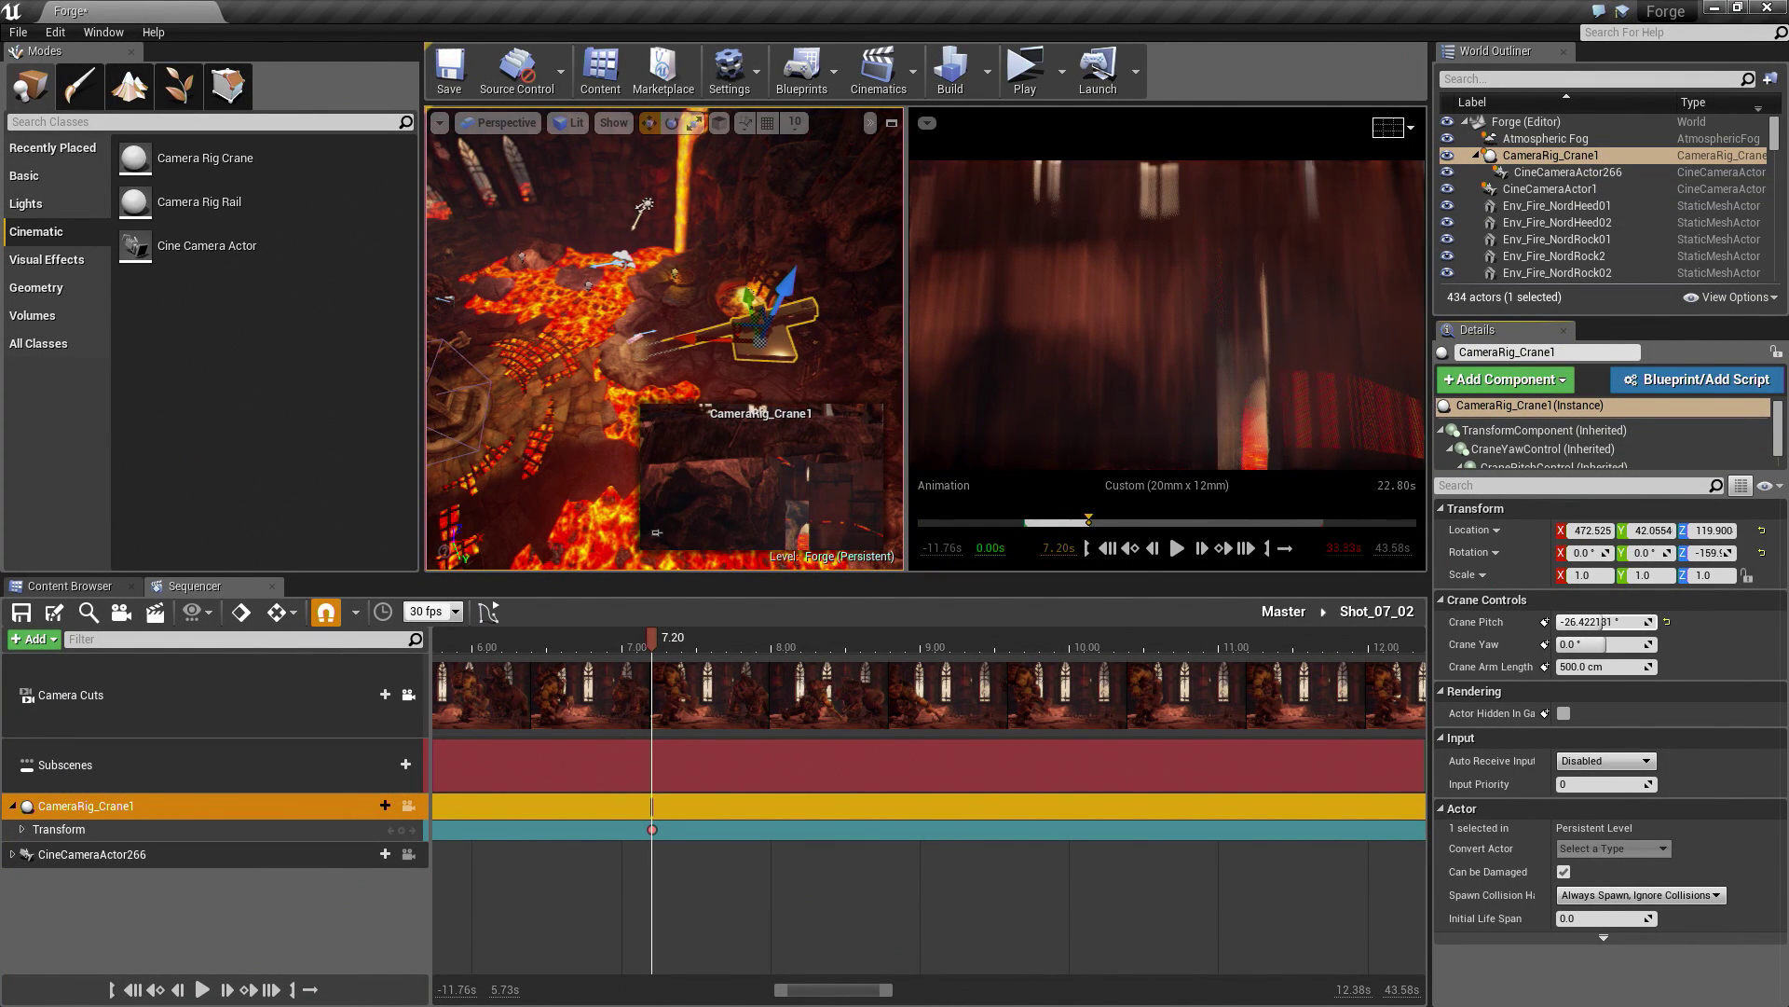
left_click(1669, 623)
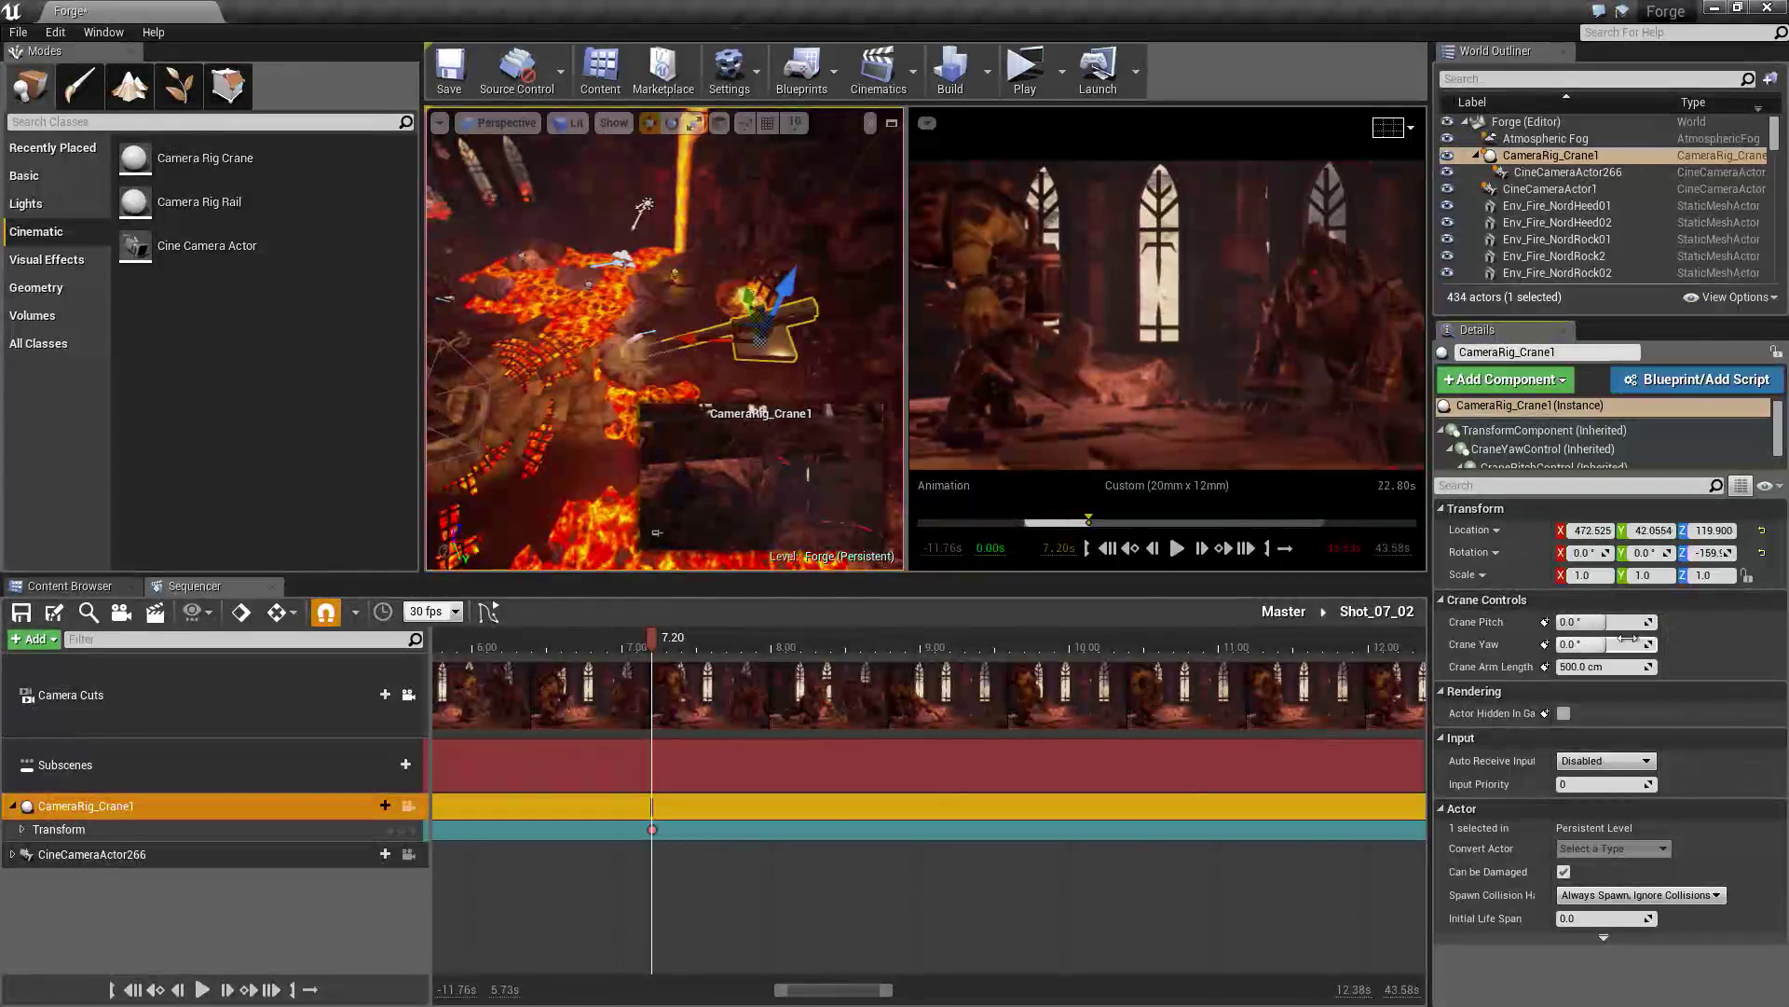
left_click_drag(1605, 644, 1599, 644)
left_click_drag(1601, 644, 1640, 644)
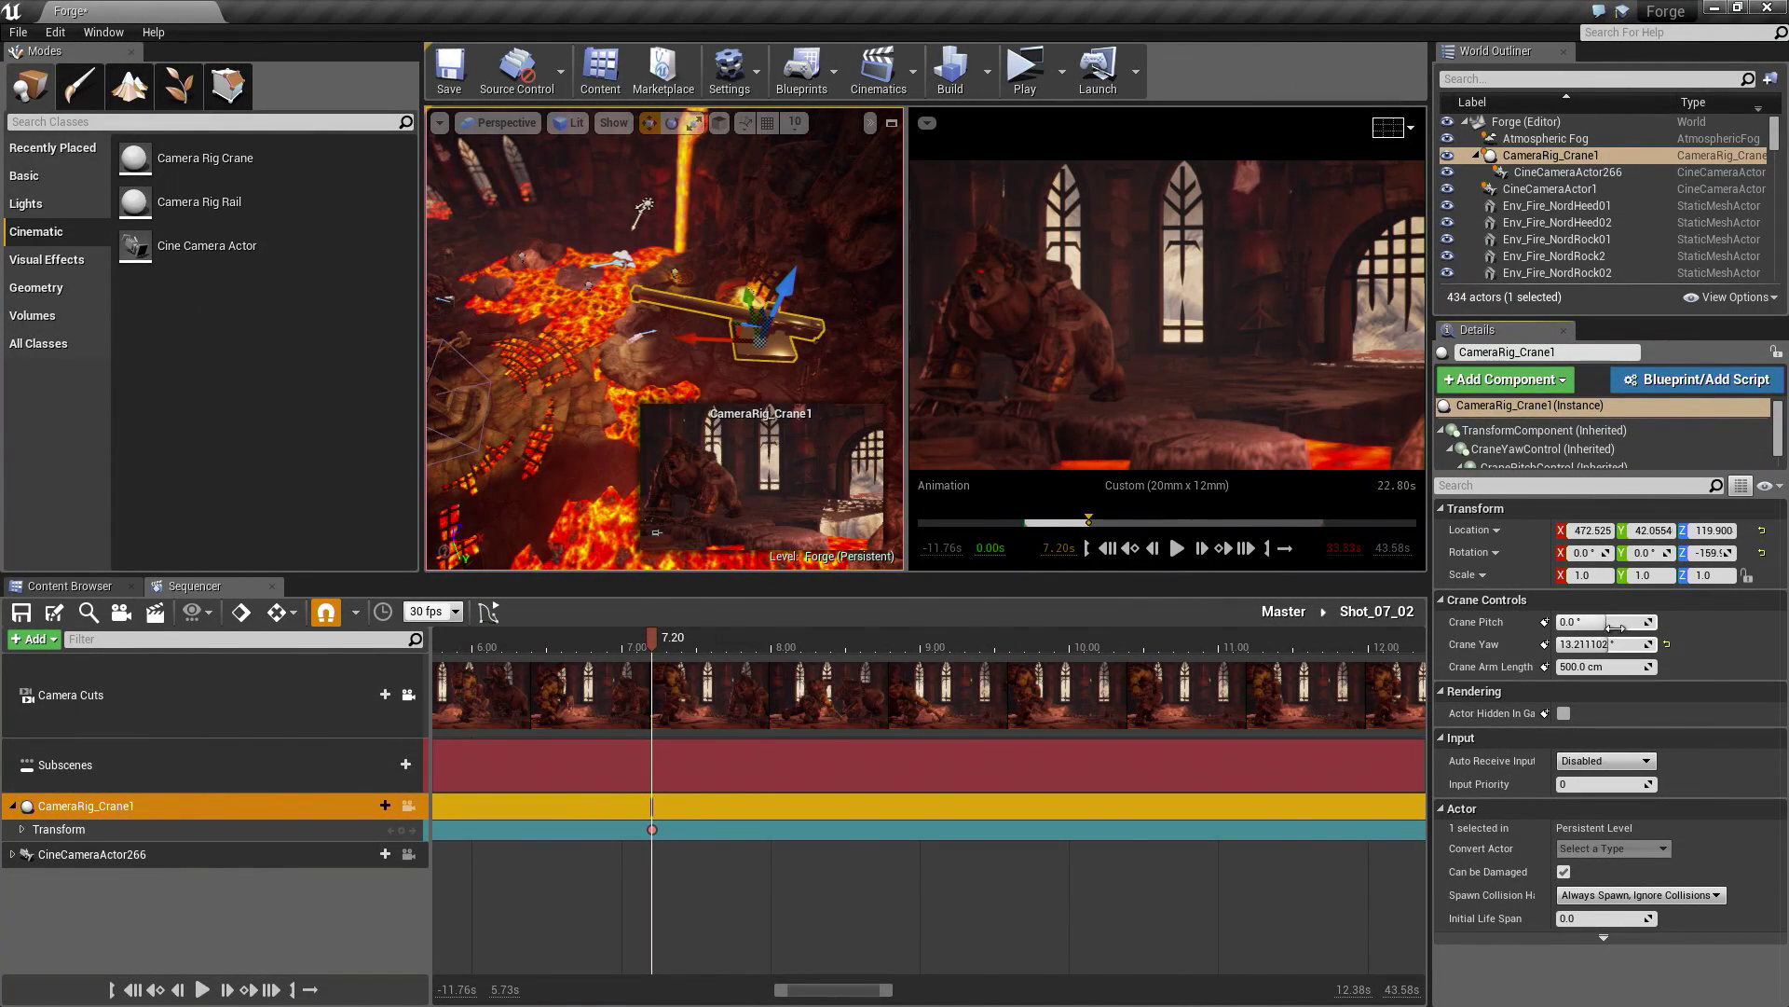
left_click_drag(1607, 644, 1574, 644)
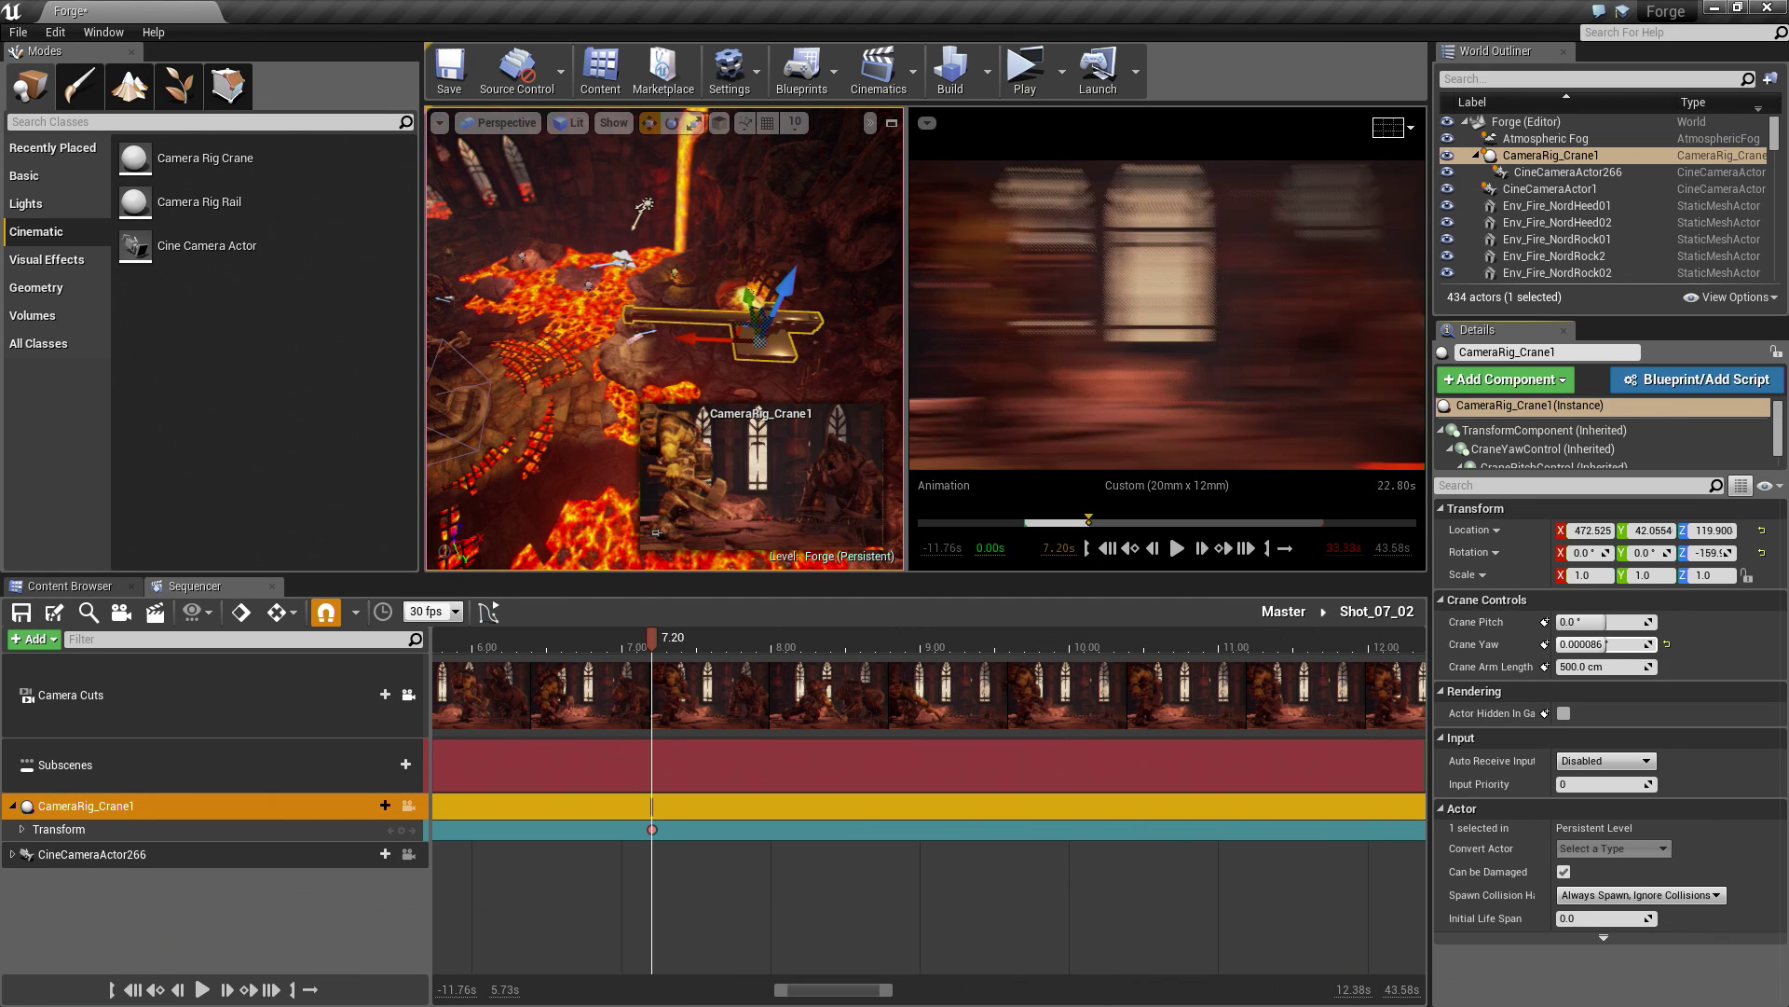
left_click(1667, 643)
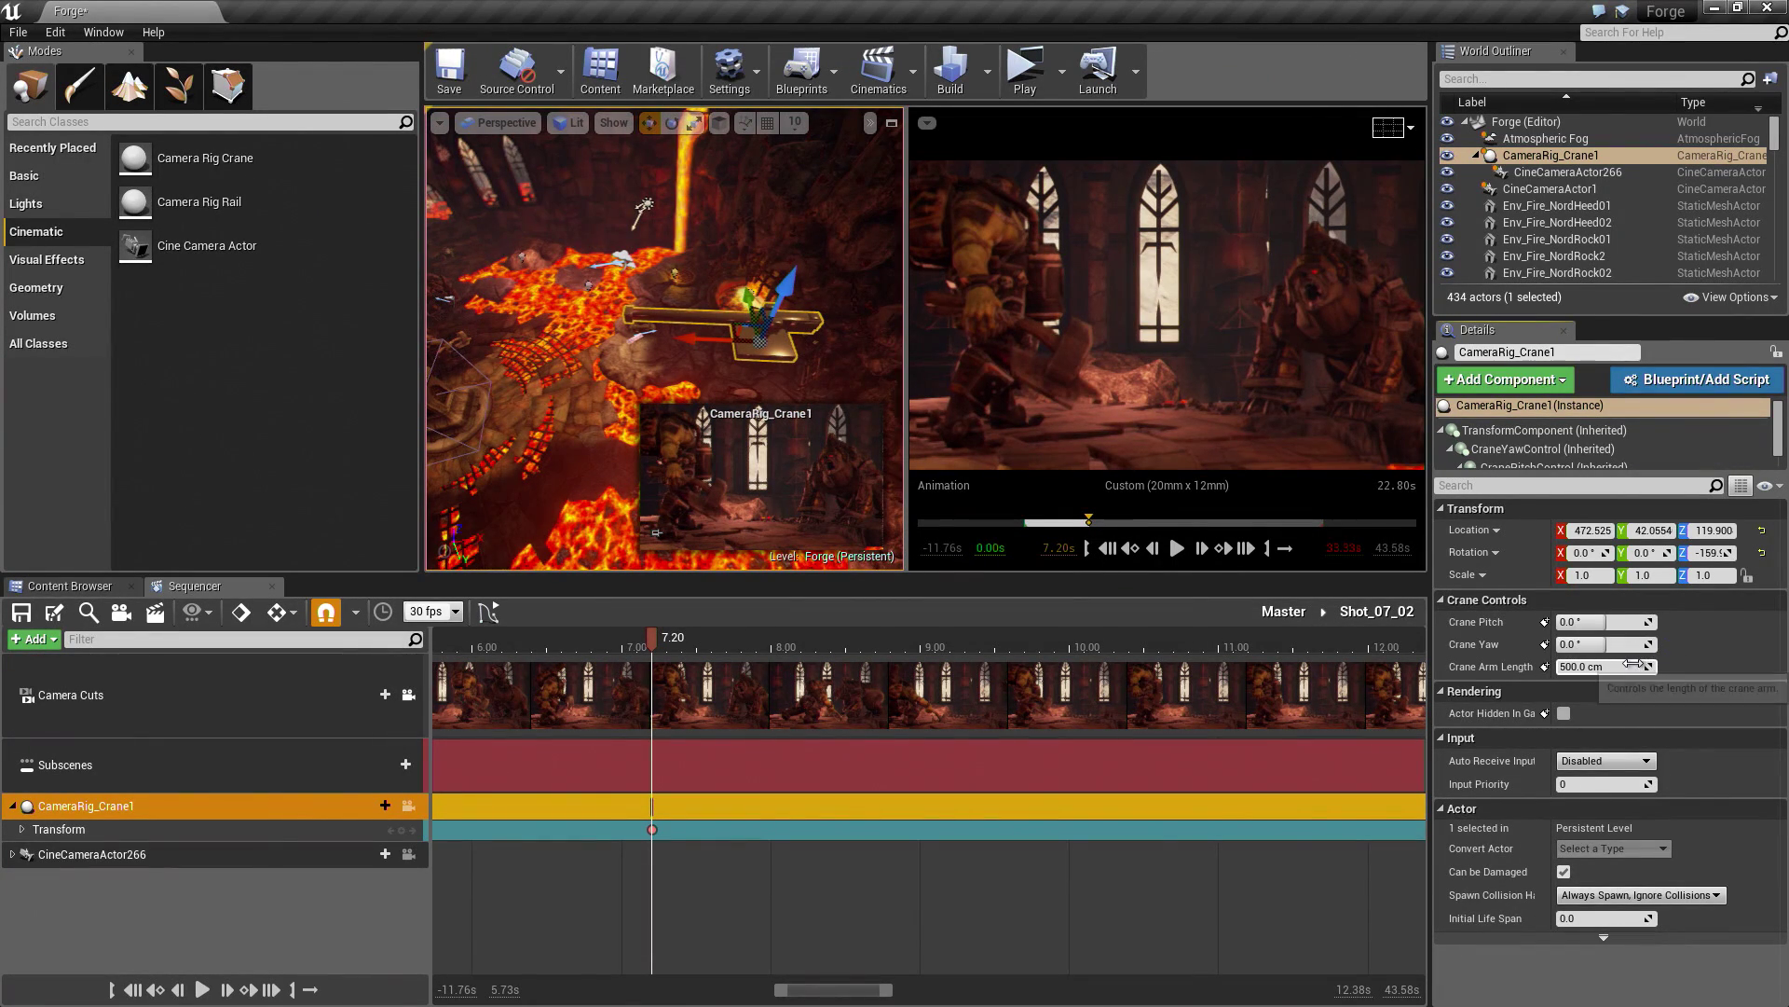
mouse_move(1645, 667)
left_mouse_down()
mouse_move(1590, 667)
mouse_move(1626, 668)
left_mouse_up()
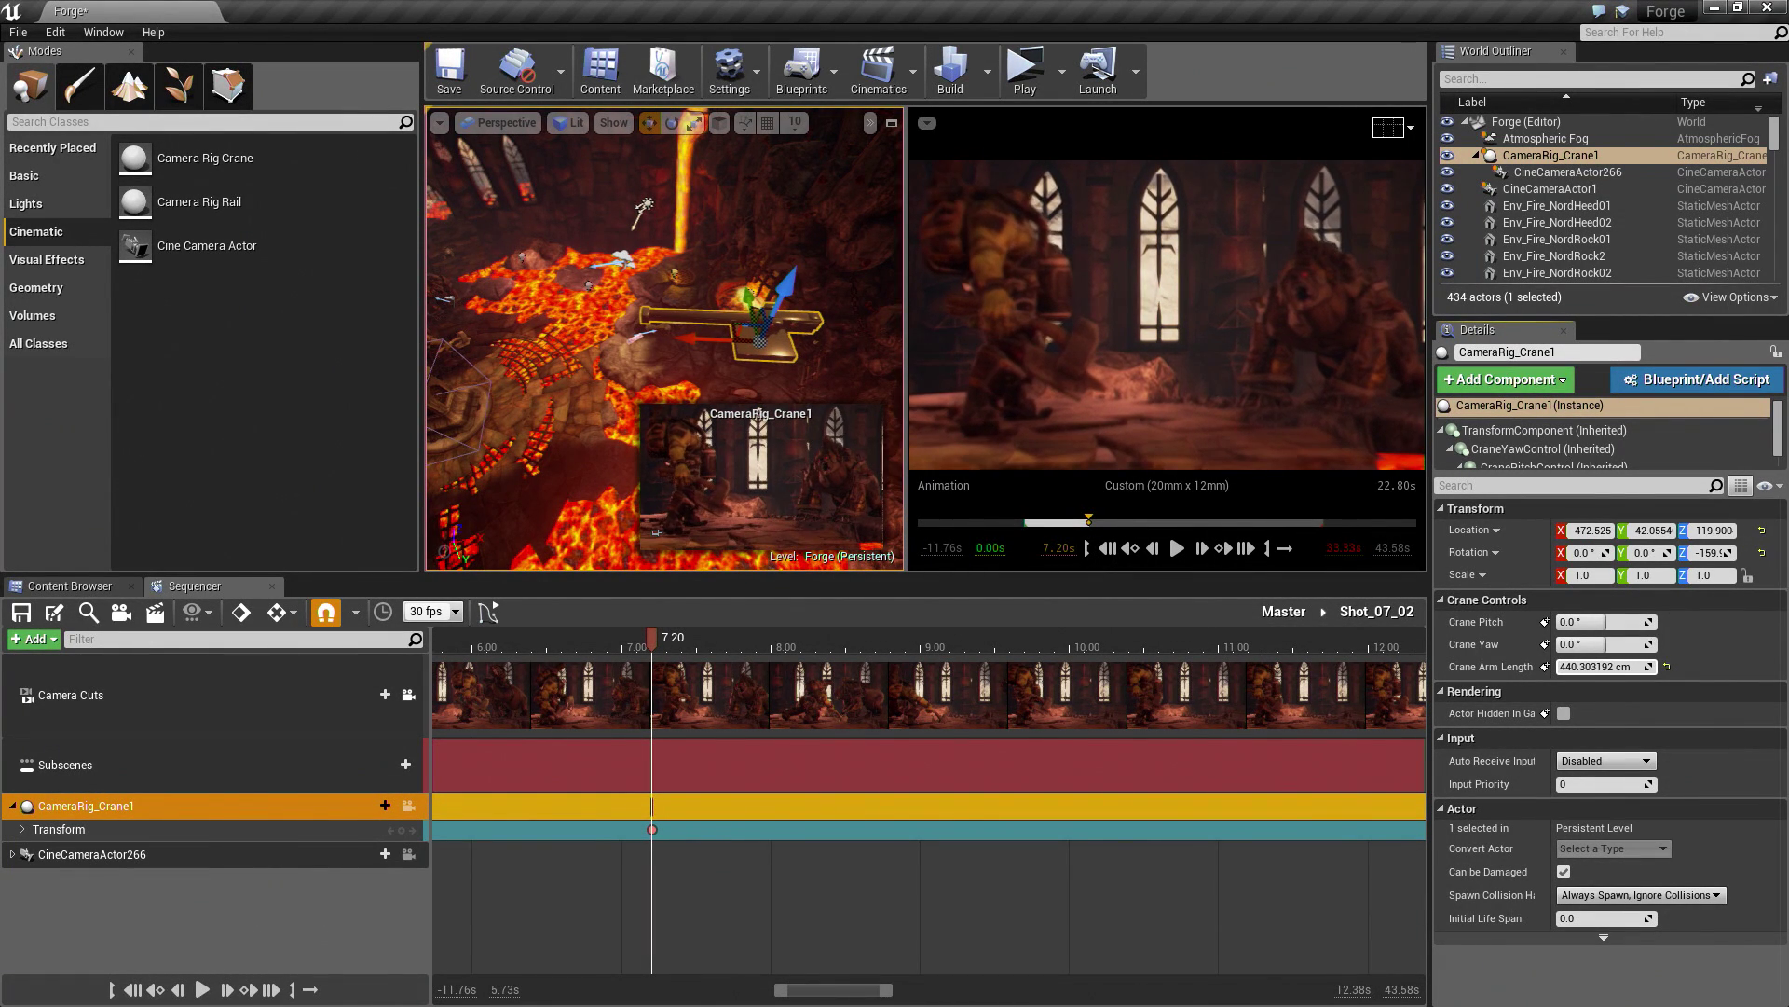
left_click(1667, 667)
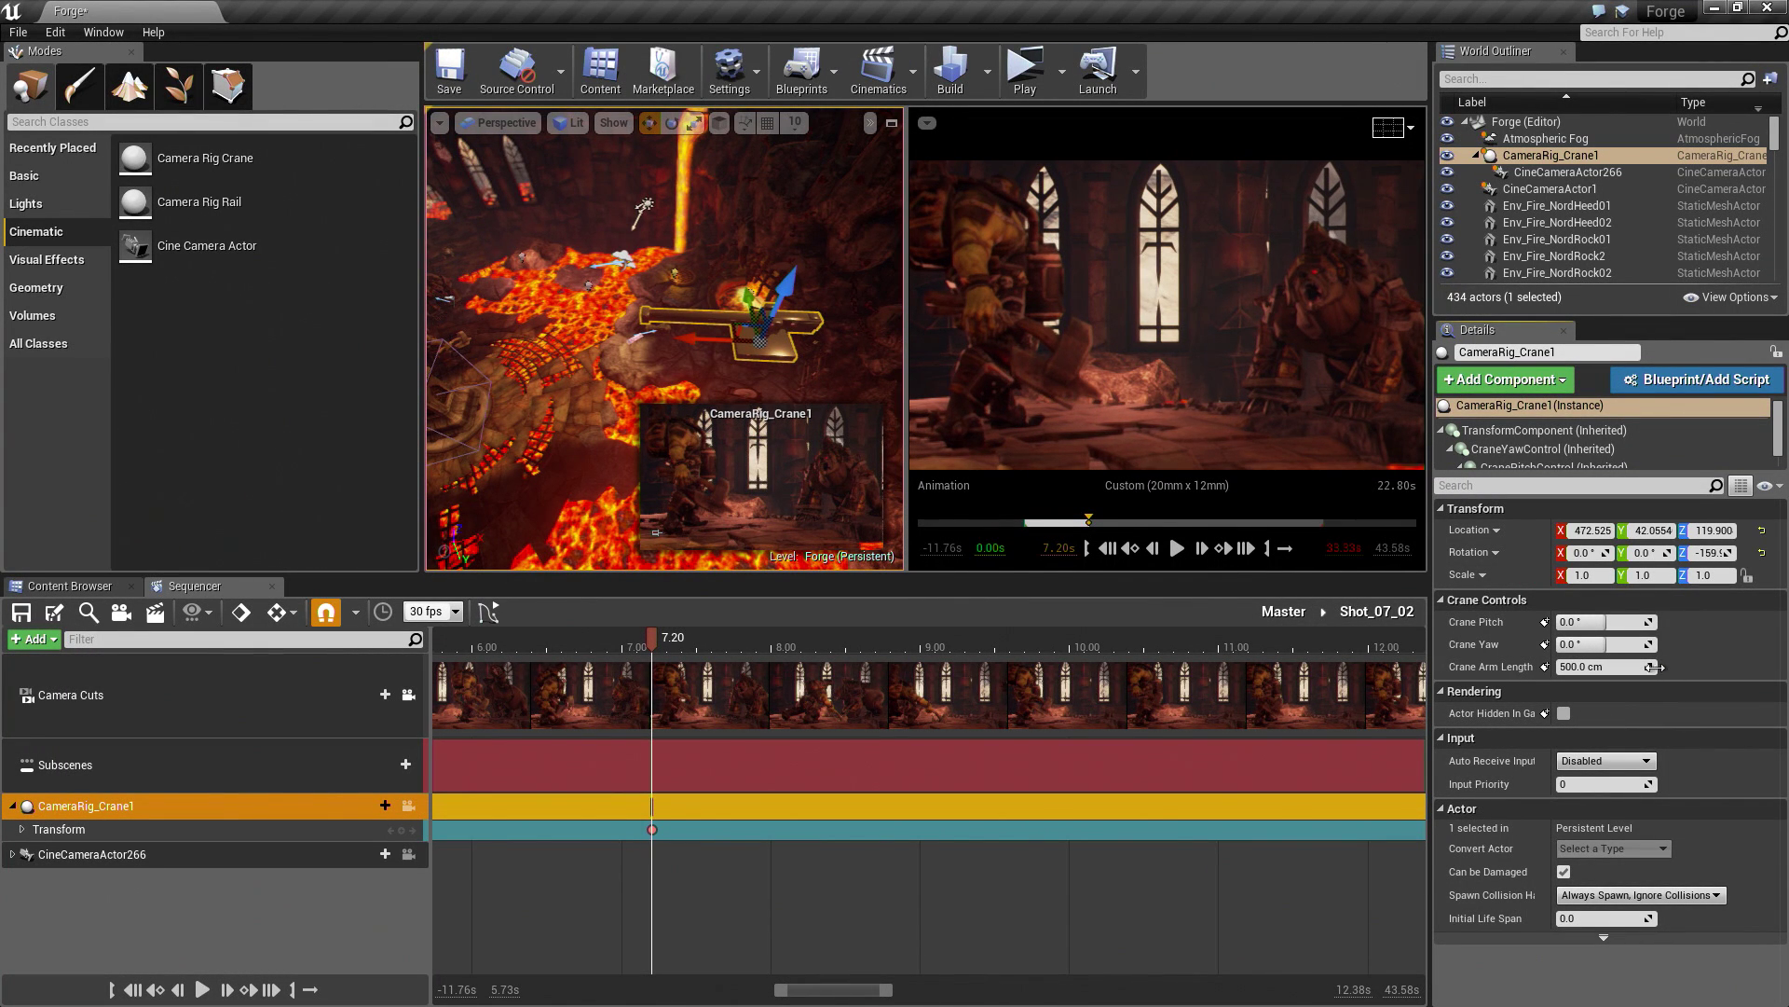
left_click(1545, 622)
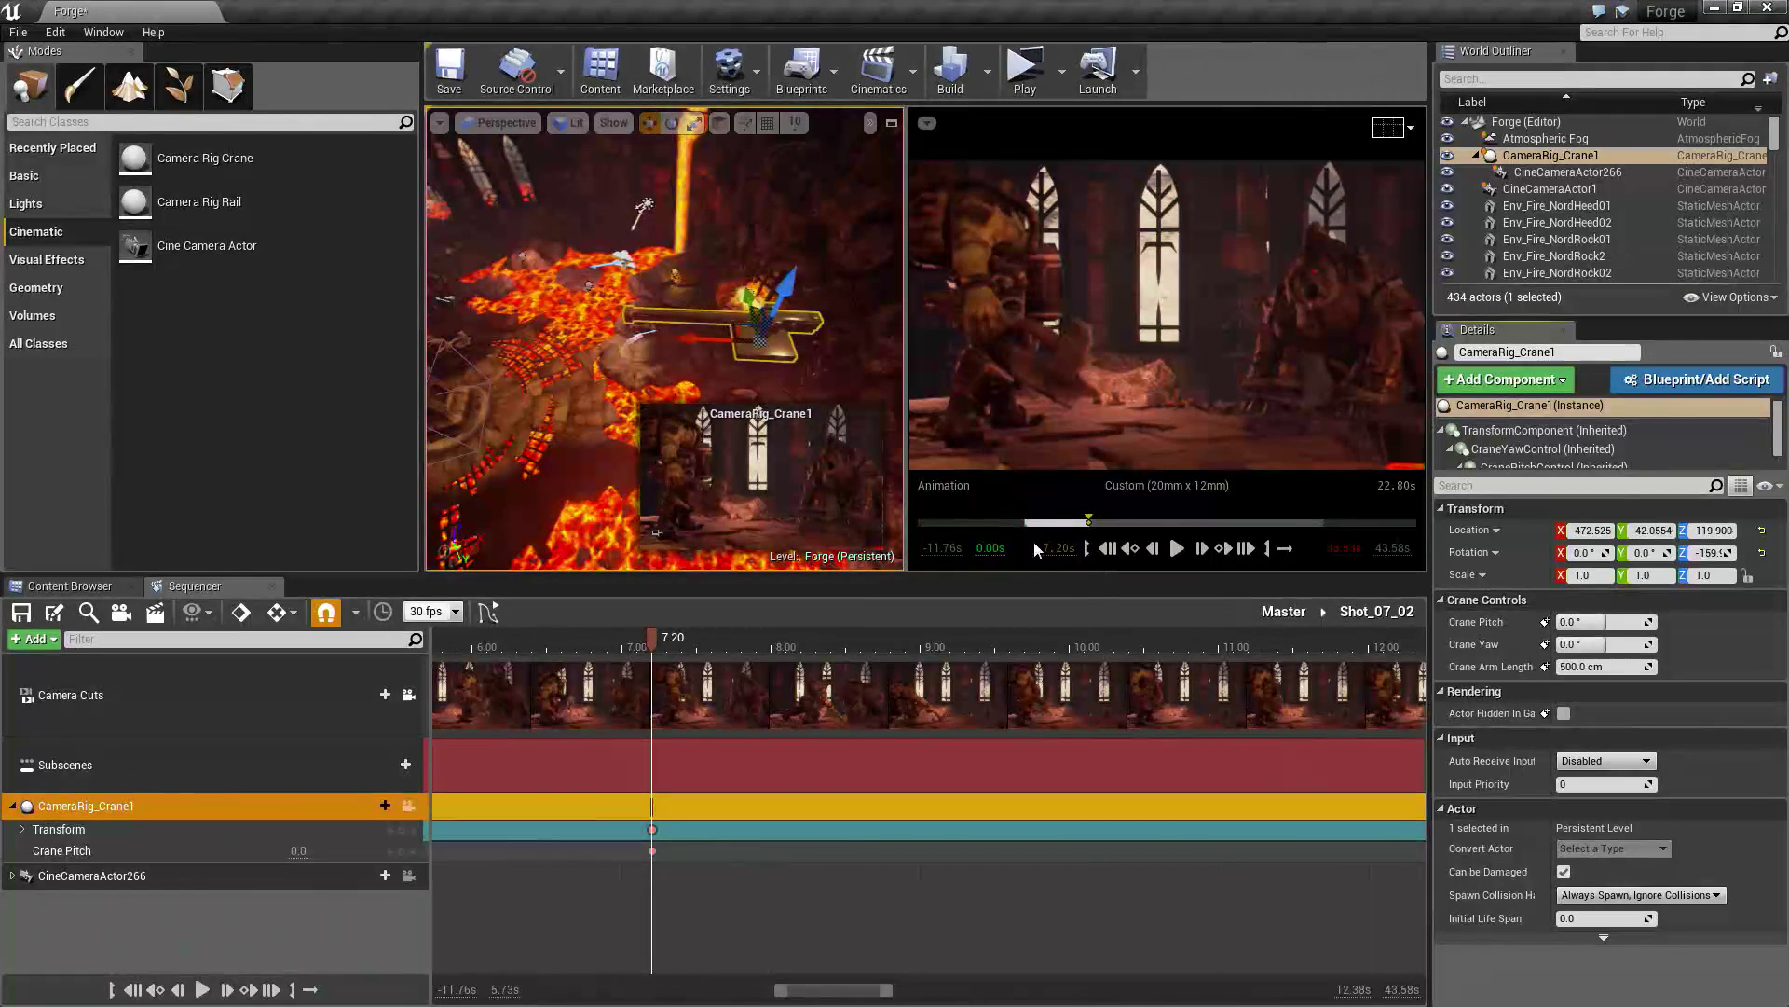
right_click_drag(645, 358, 641, 337)
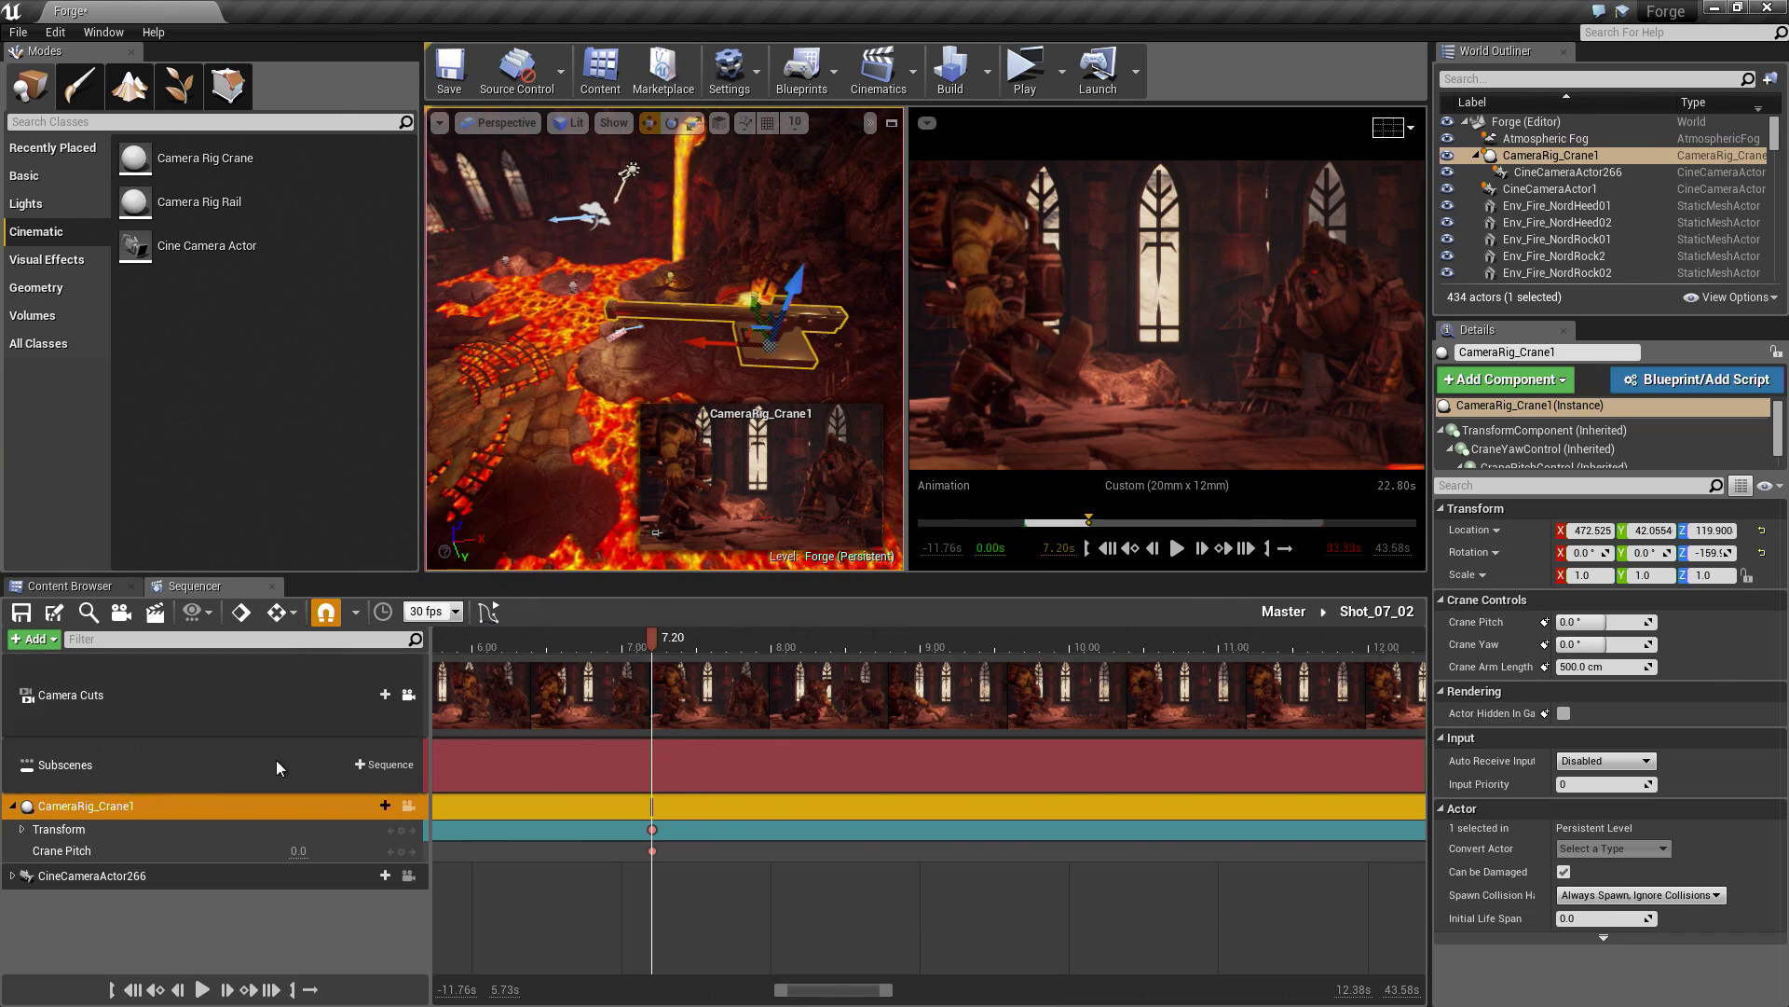
Step: Expand CineCameraActor266's Transform and key its Rotation track at 7.20
left_click(75, 880)
left_click(13, 875)
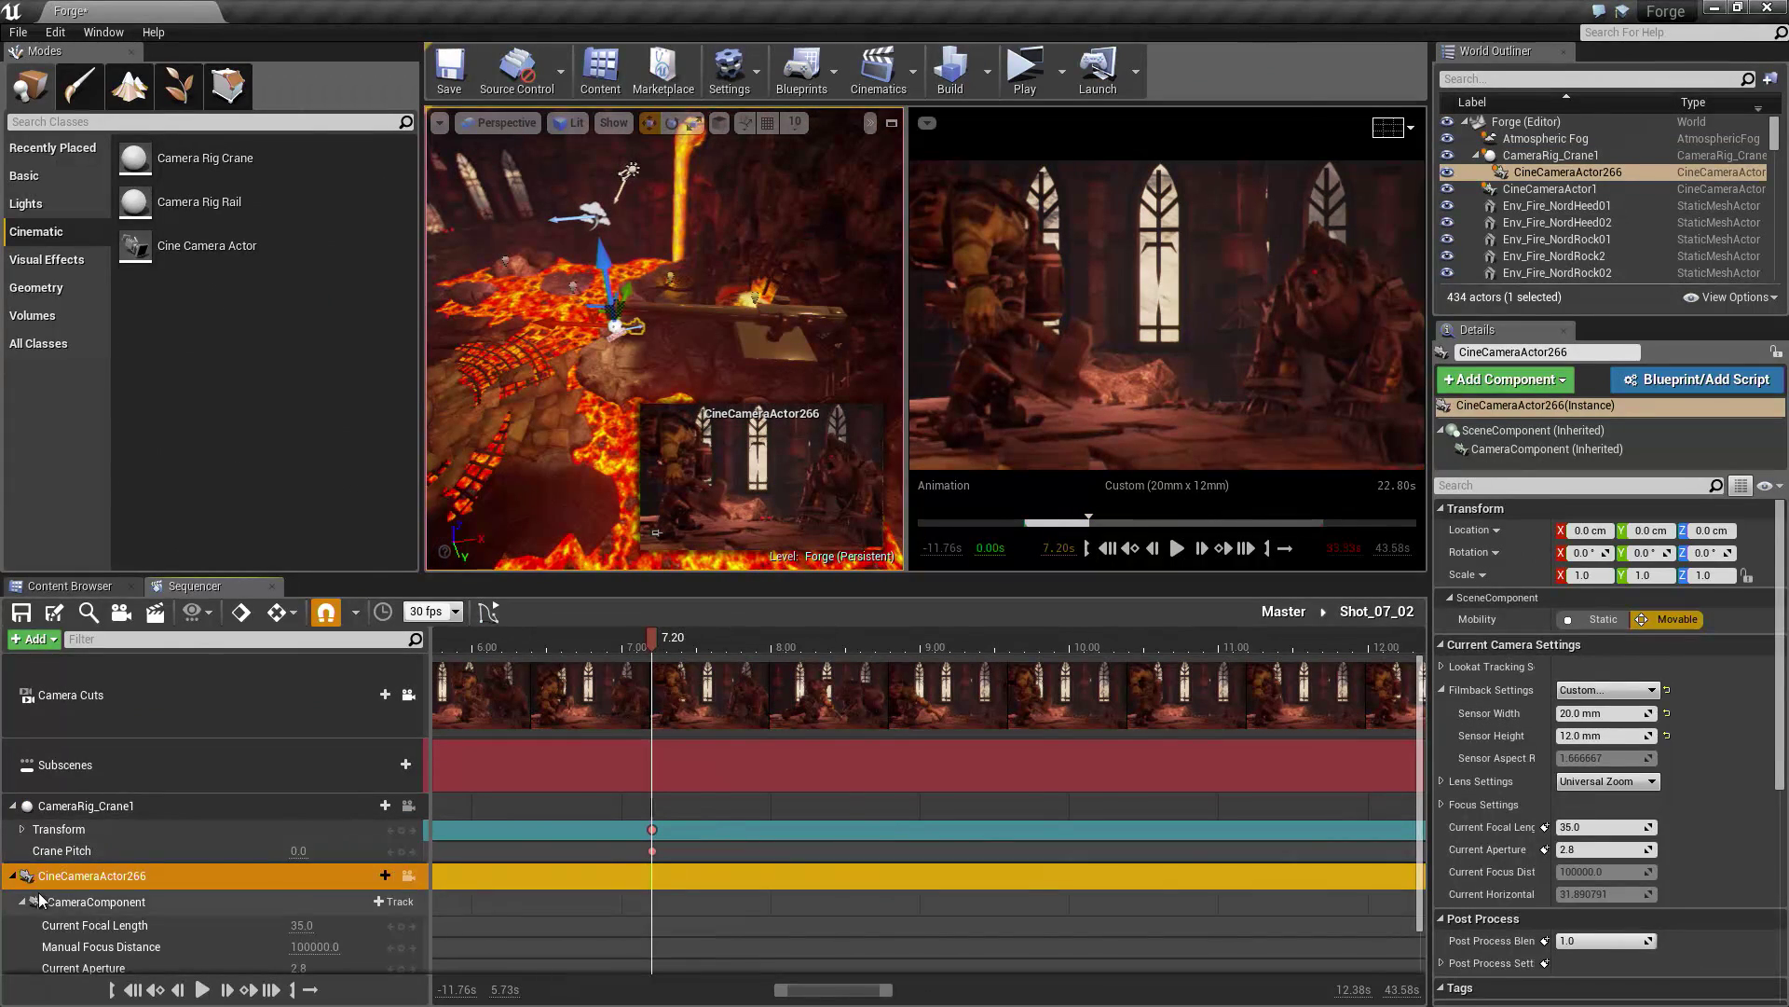
scroll(140, 923, "down", 1)
left_click(22, 874)
left_click(22, 926)
left_click(177, 946)
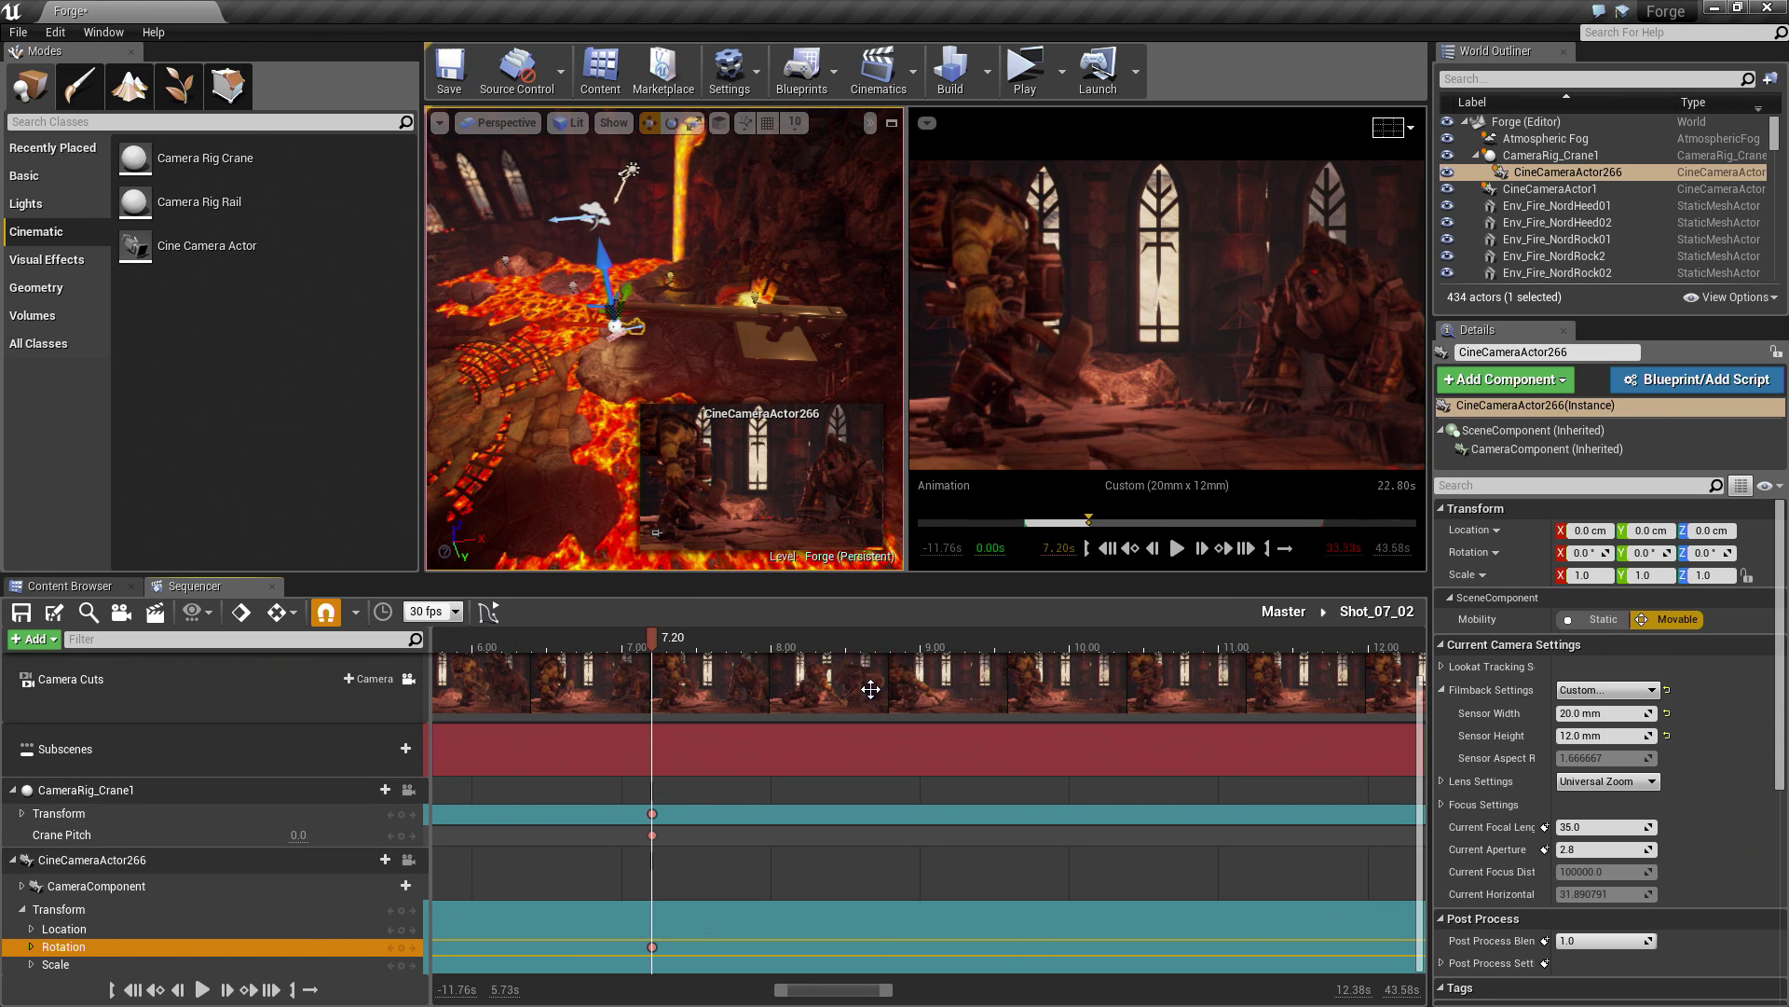
Step: Scrub the Master timeline into Shot_07_02 and enter that shot for editing
left_click(1283, 612)
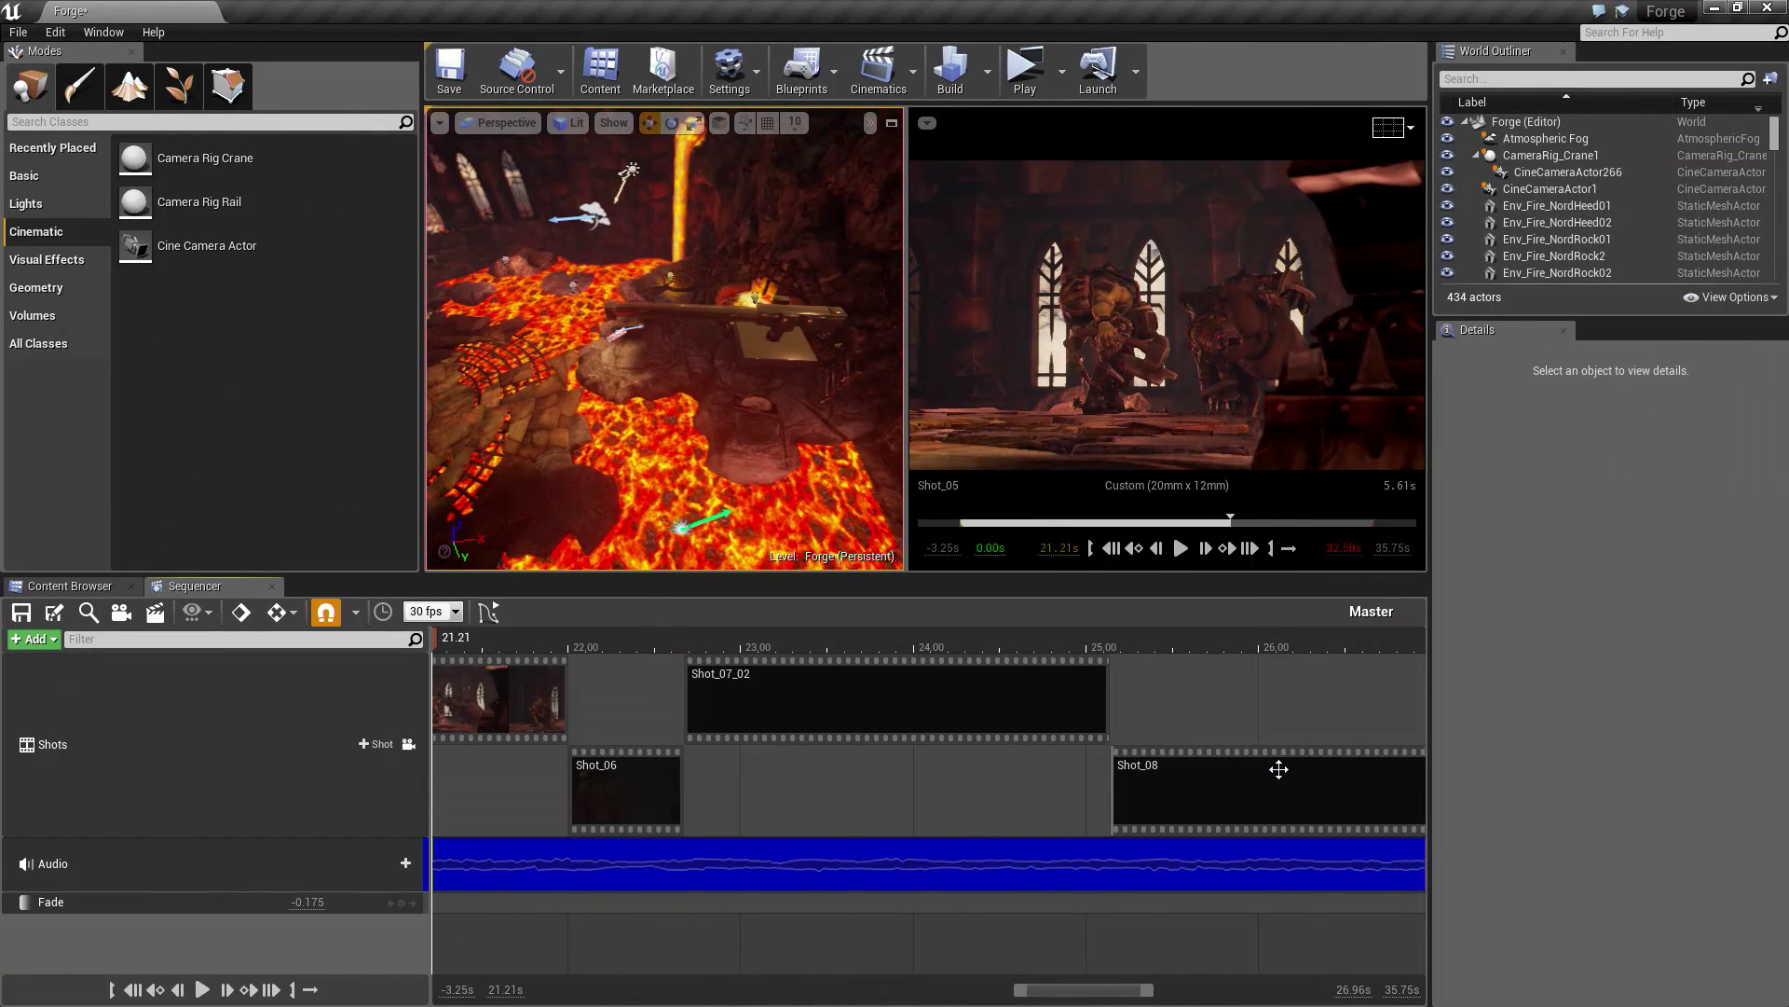
left_click_drag(708, 650, 1111, 668)
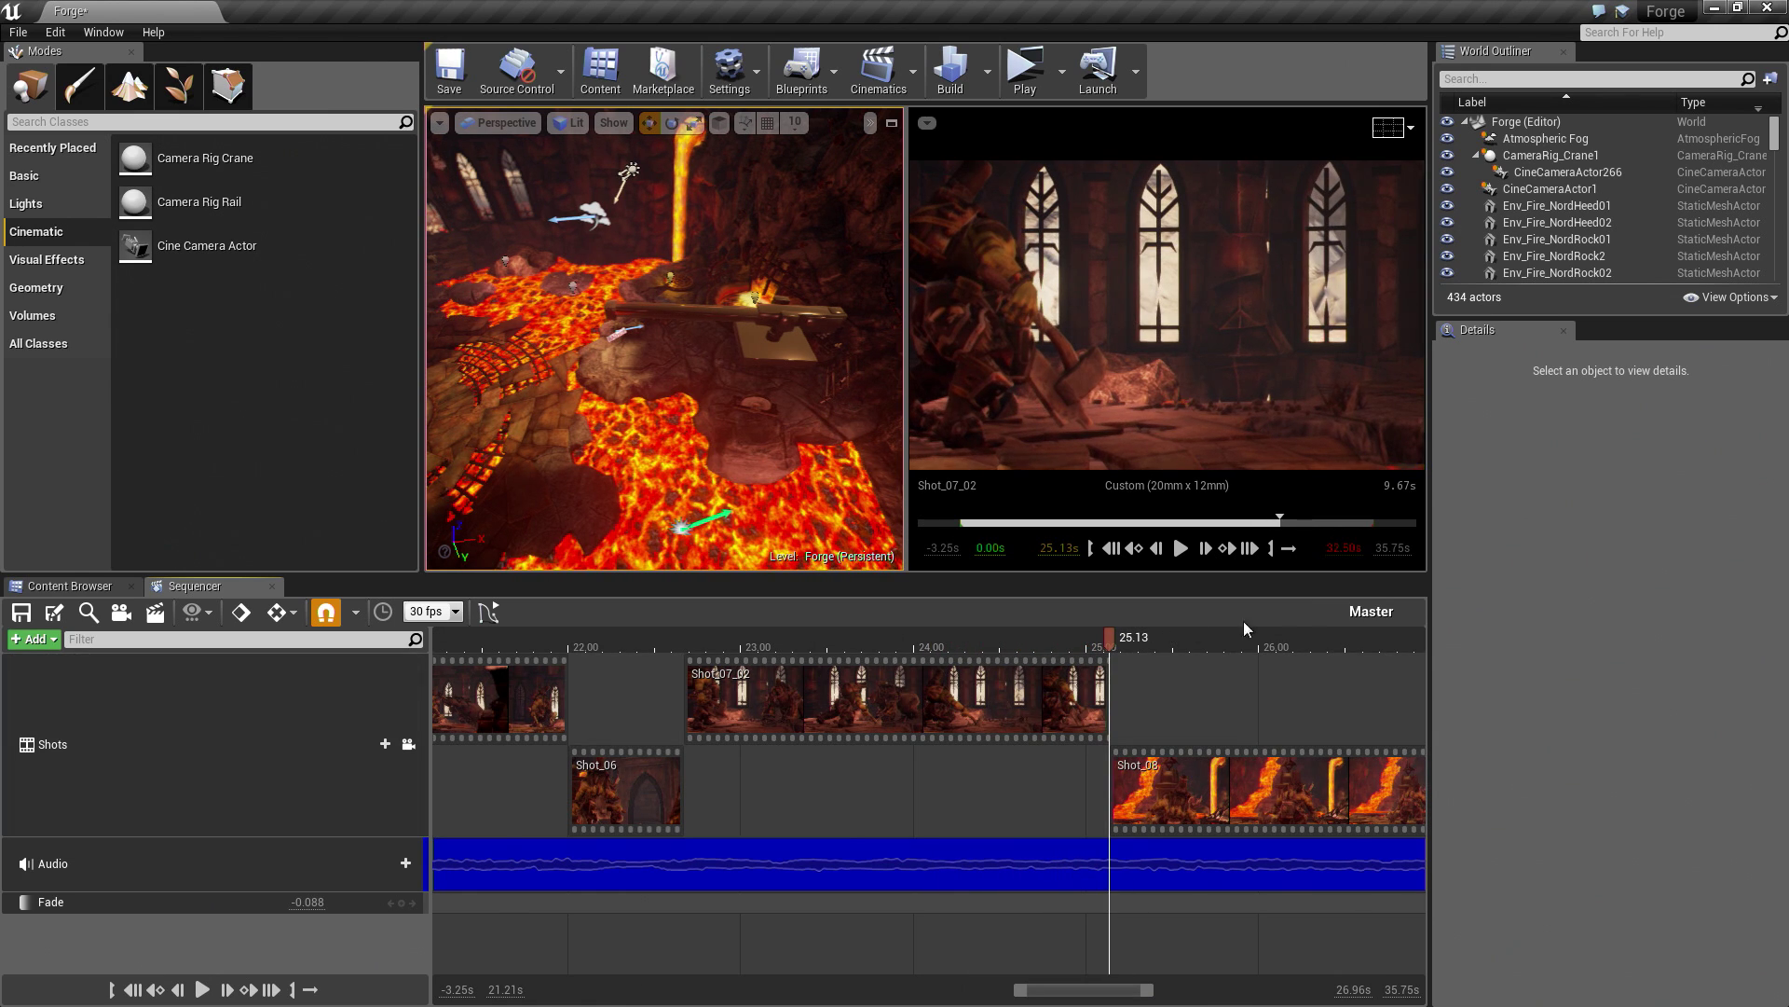
double_click(985, 700)
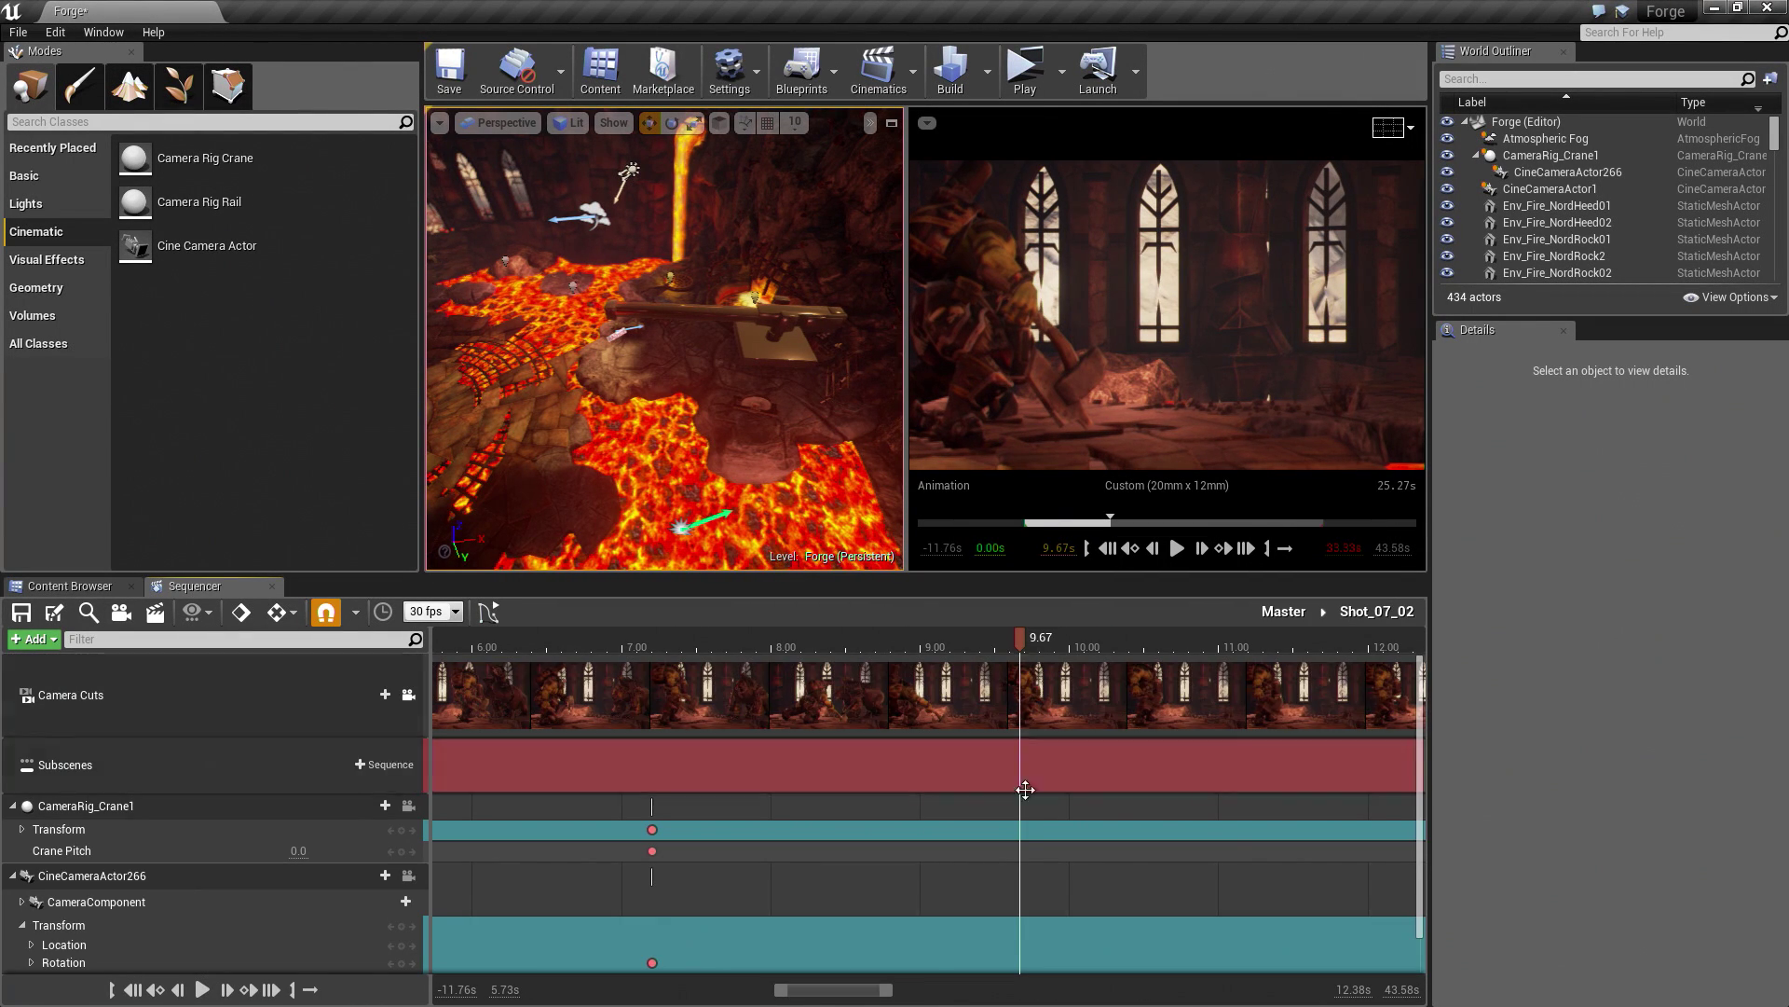
Step: Set CameraRig_Crane1's Crane Pitch to 25.0° and keyframe it at 9.67
left_click(127, 808)
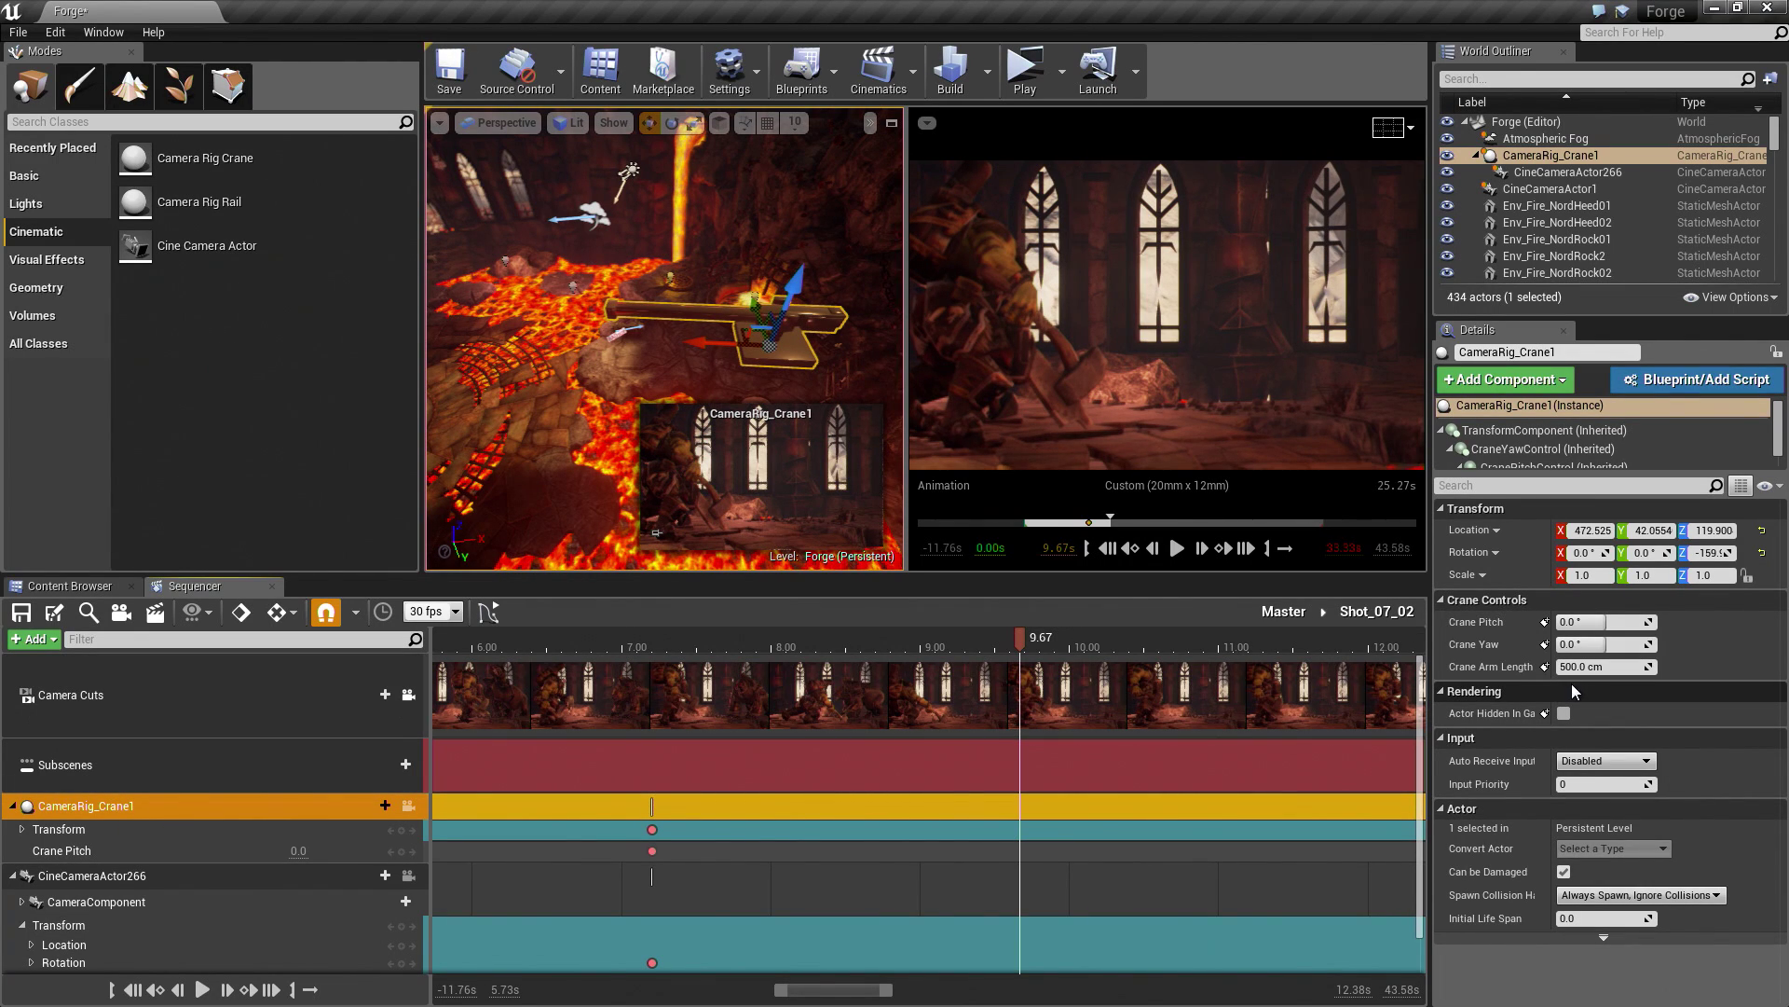
left_click_drag(1599, 625, 1640, 626)
left_click(1605, 622)
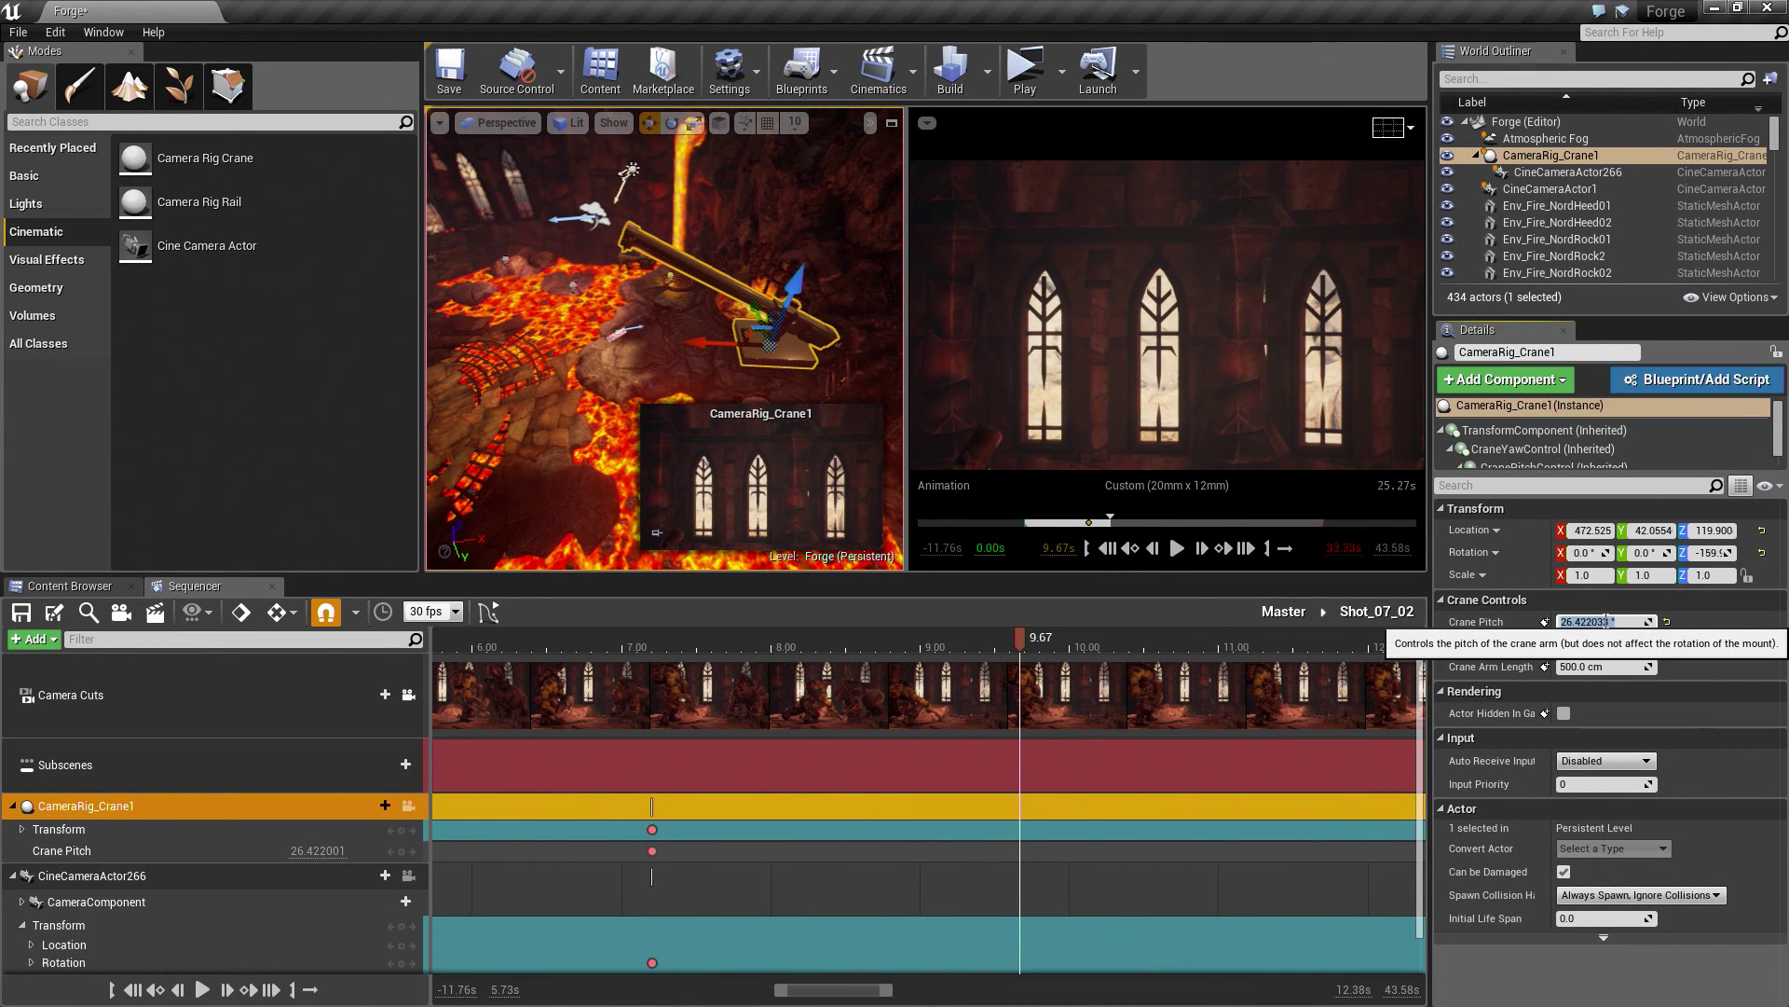
type("25")
key("Return")
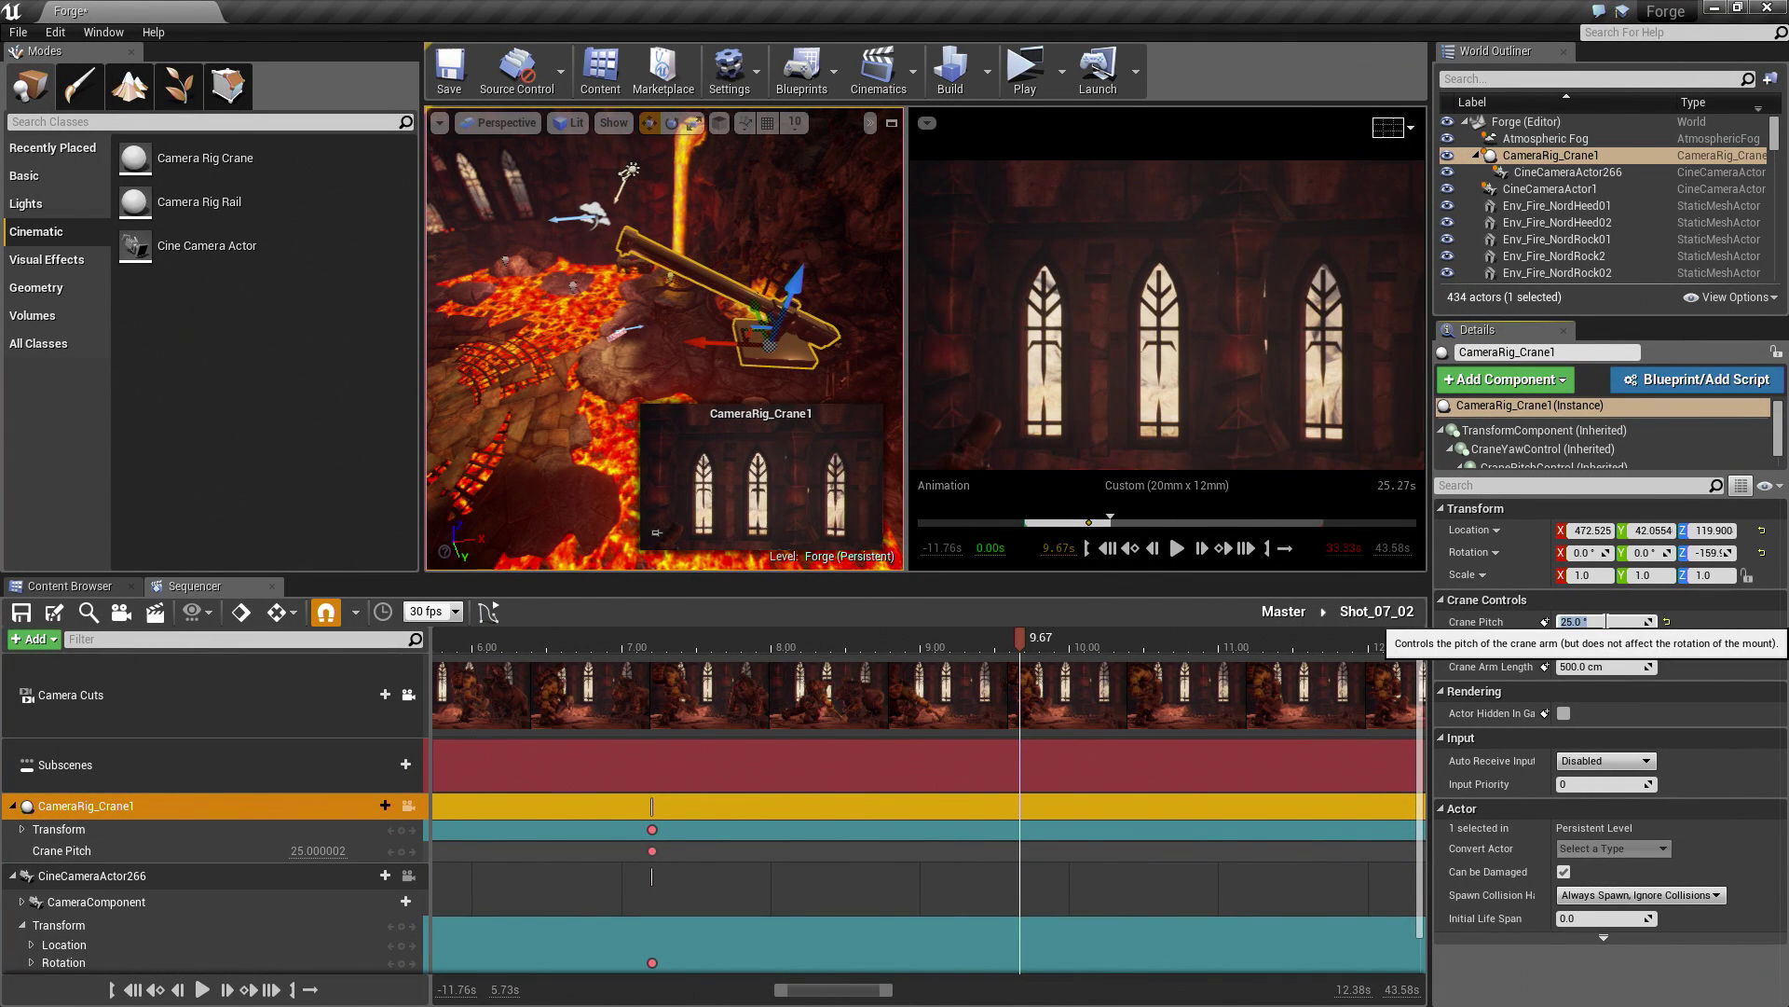
left_click(1547, 624)
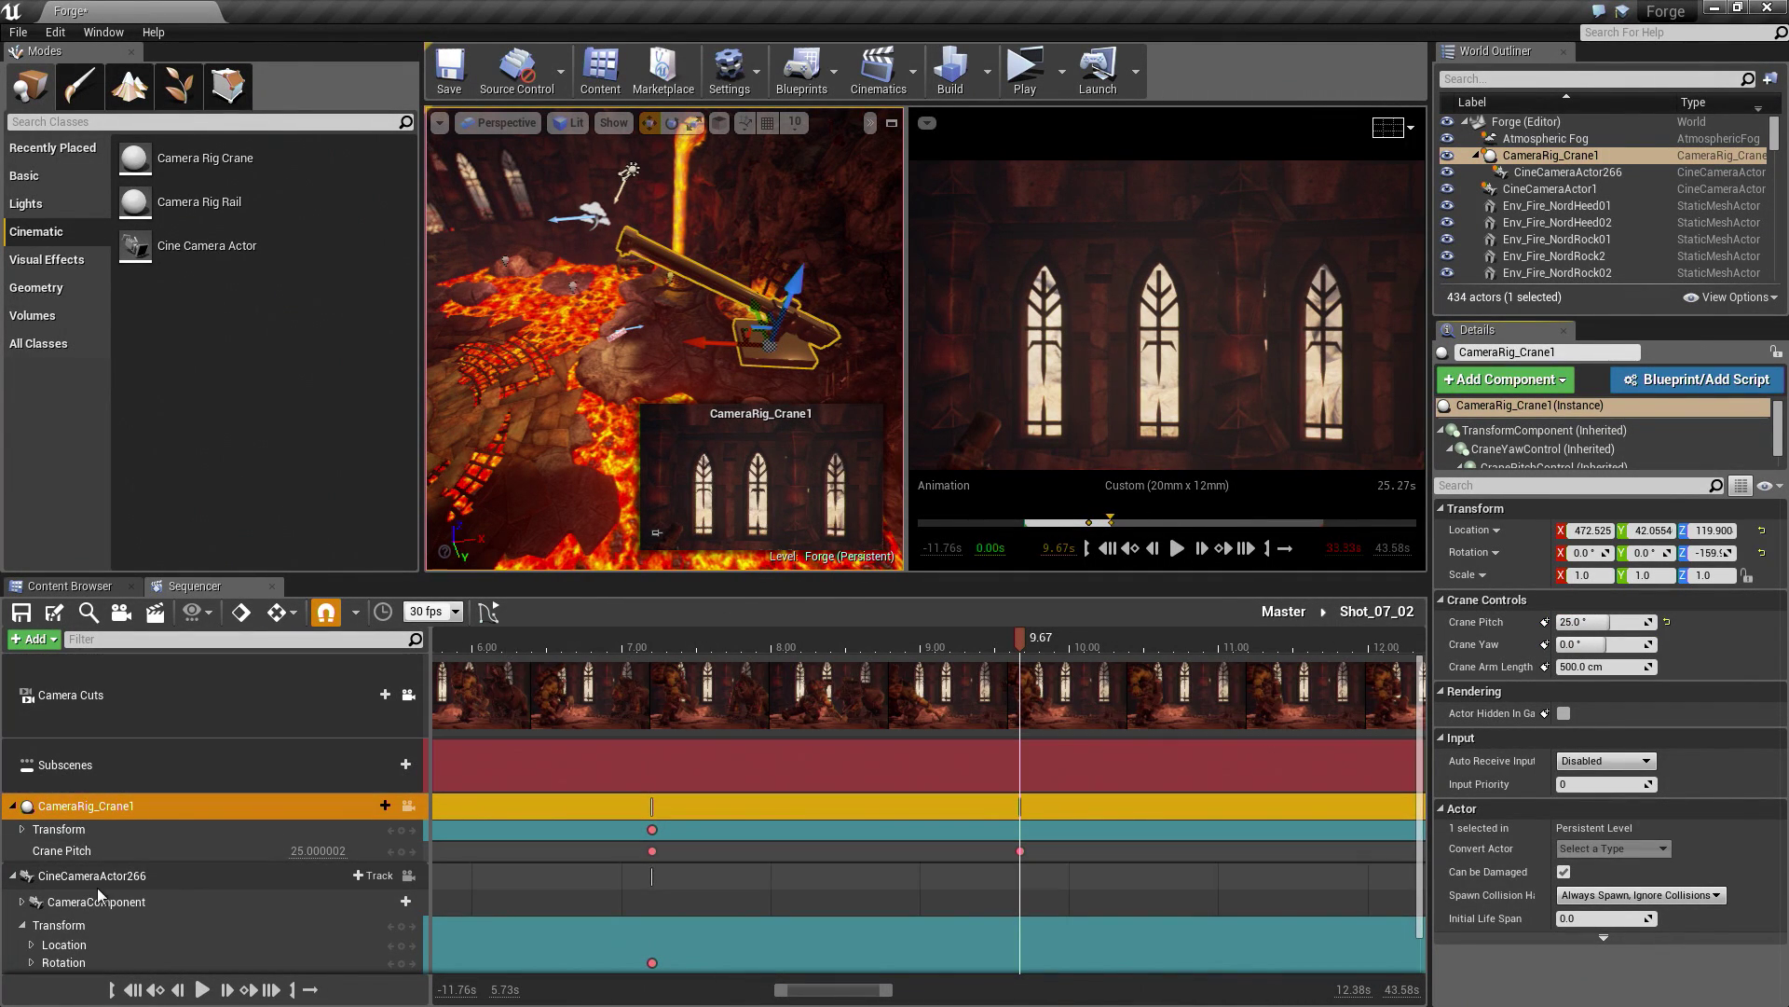
left_click(139, 877)
key("f")
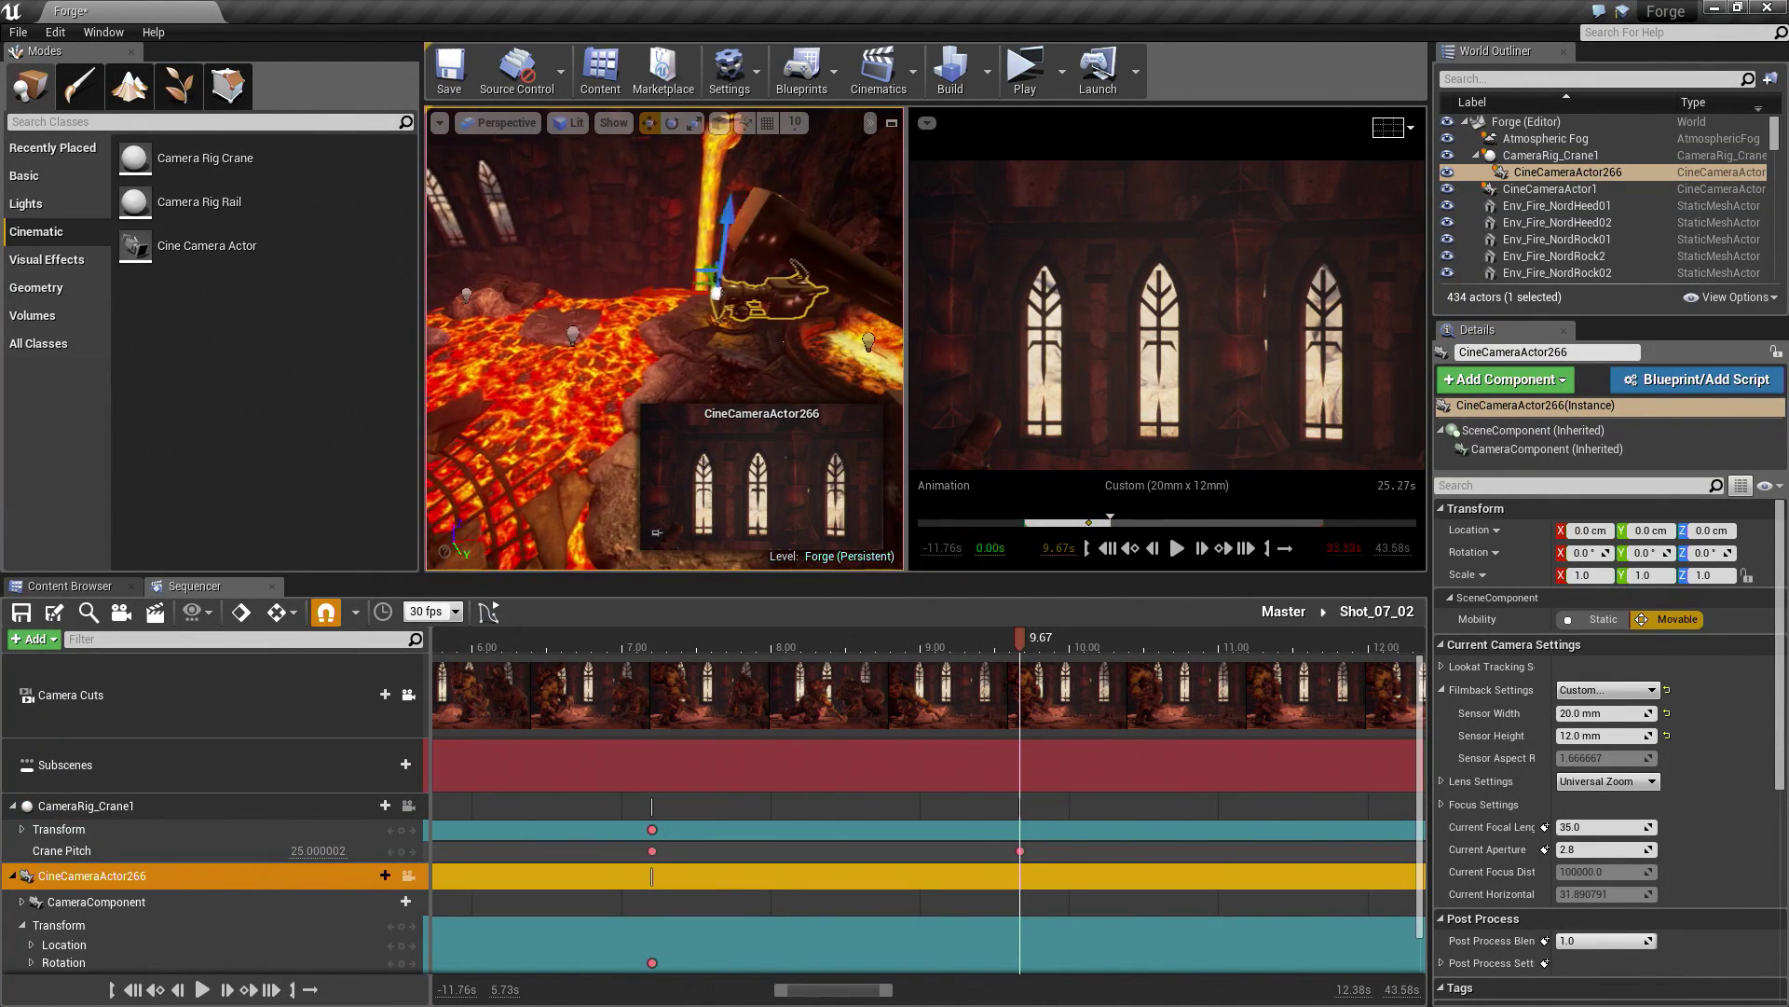
Step: Switch to rotating the camera with rotation snapping turned off
key("e")
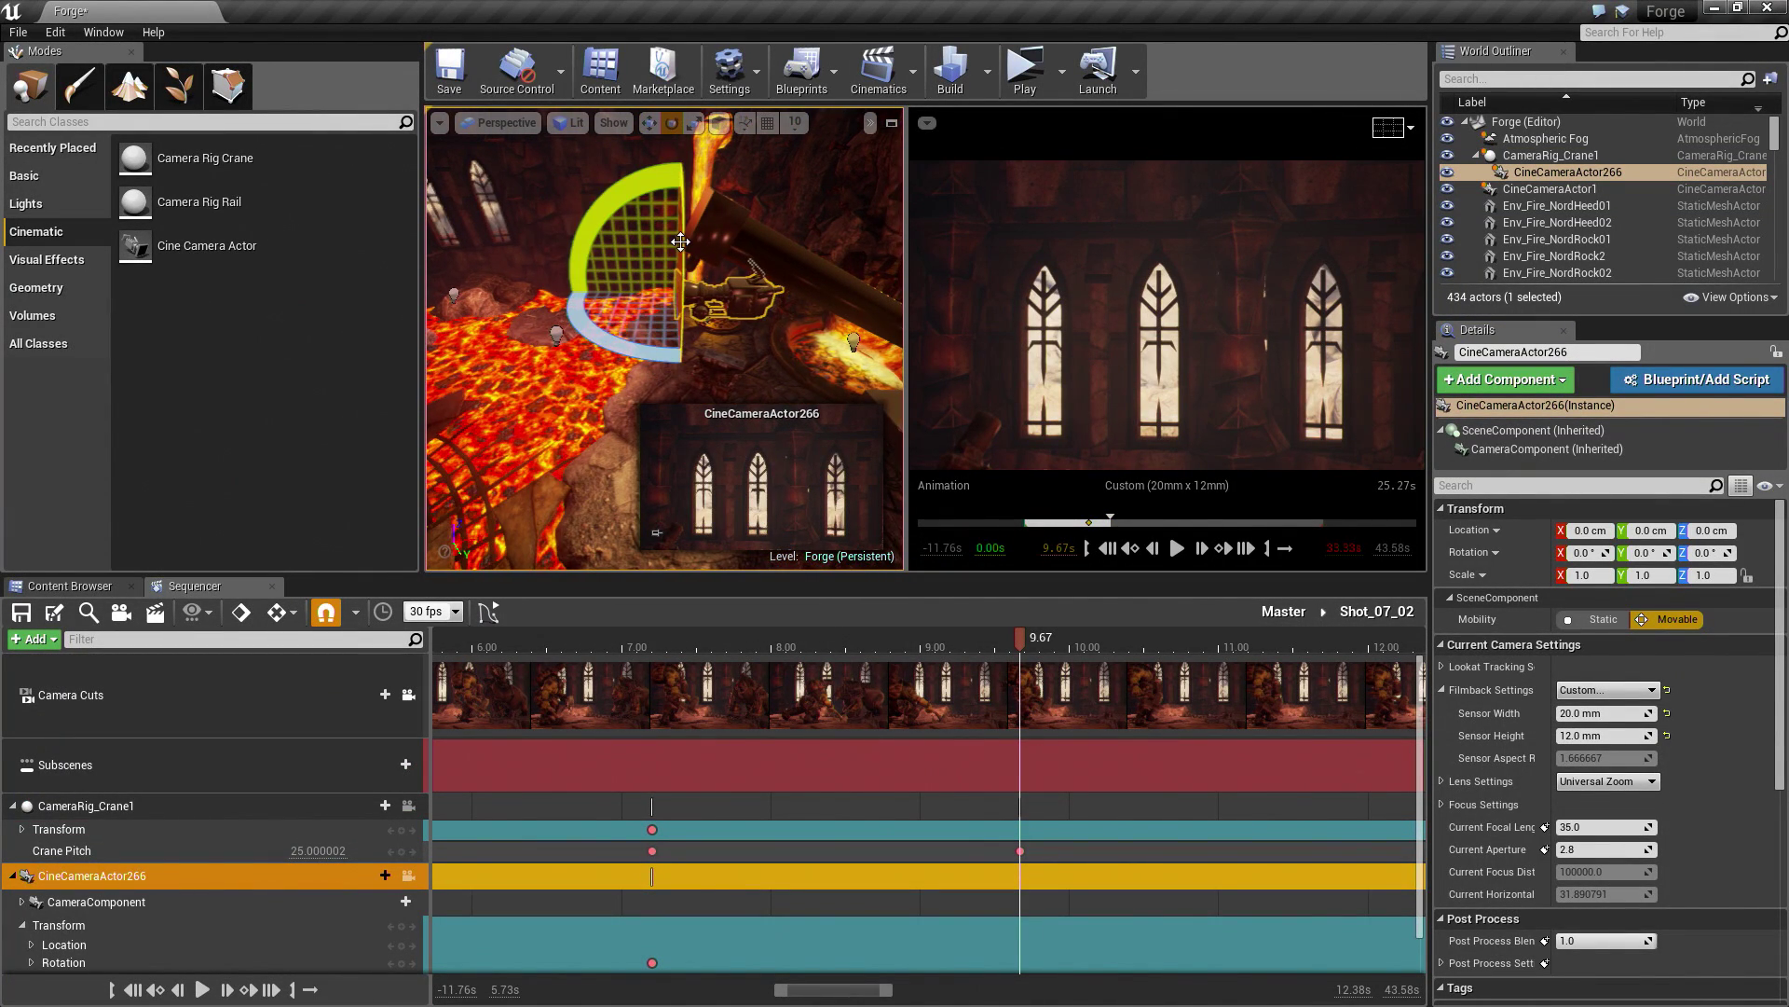
left_click(870, 125)
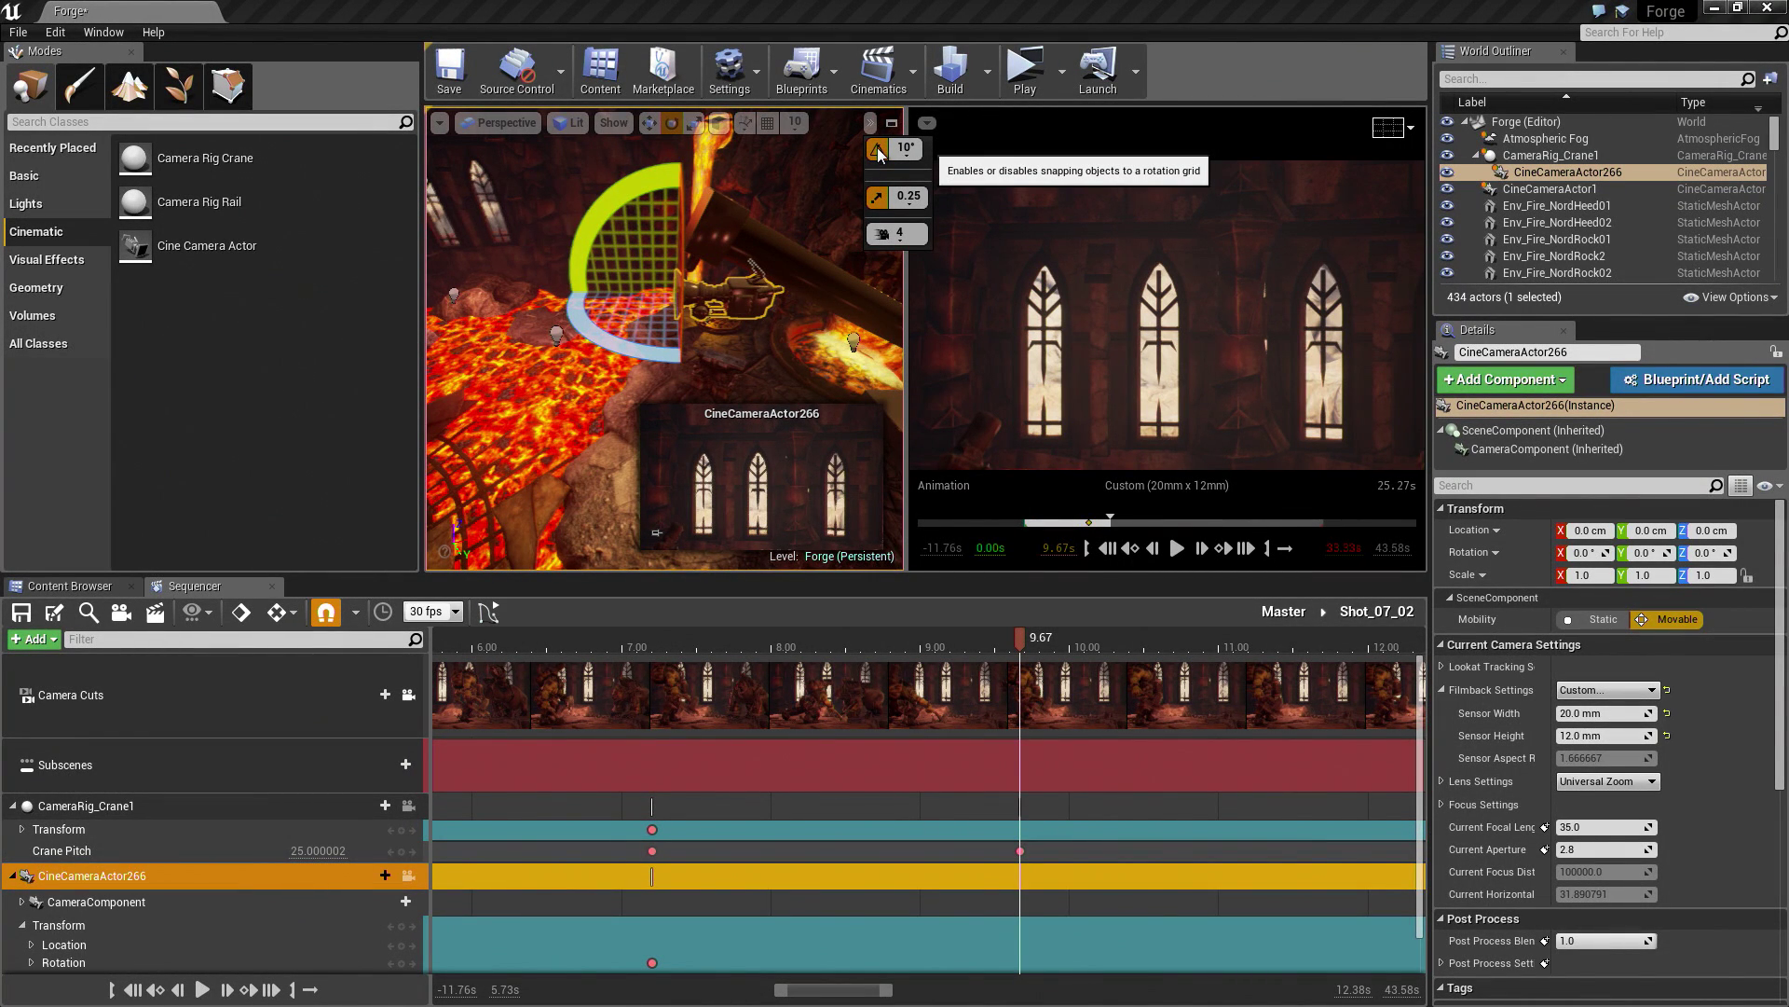
left_click(876, 148)
Step: Tilt the cine camera down to -15.0, key its rotation at 9.67, and preview the move
left_click_drag(746, 203, 876, 322, "alt")
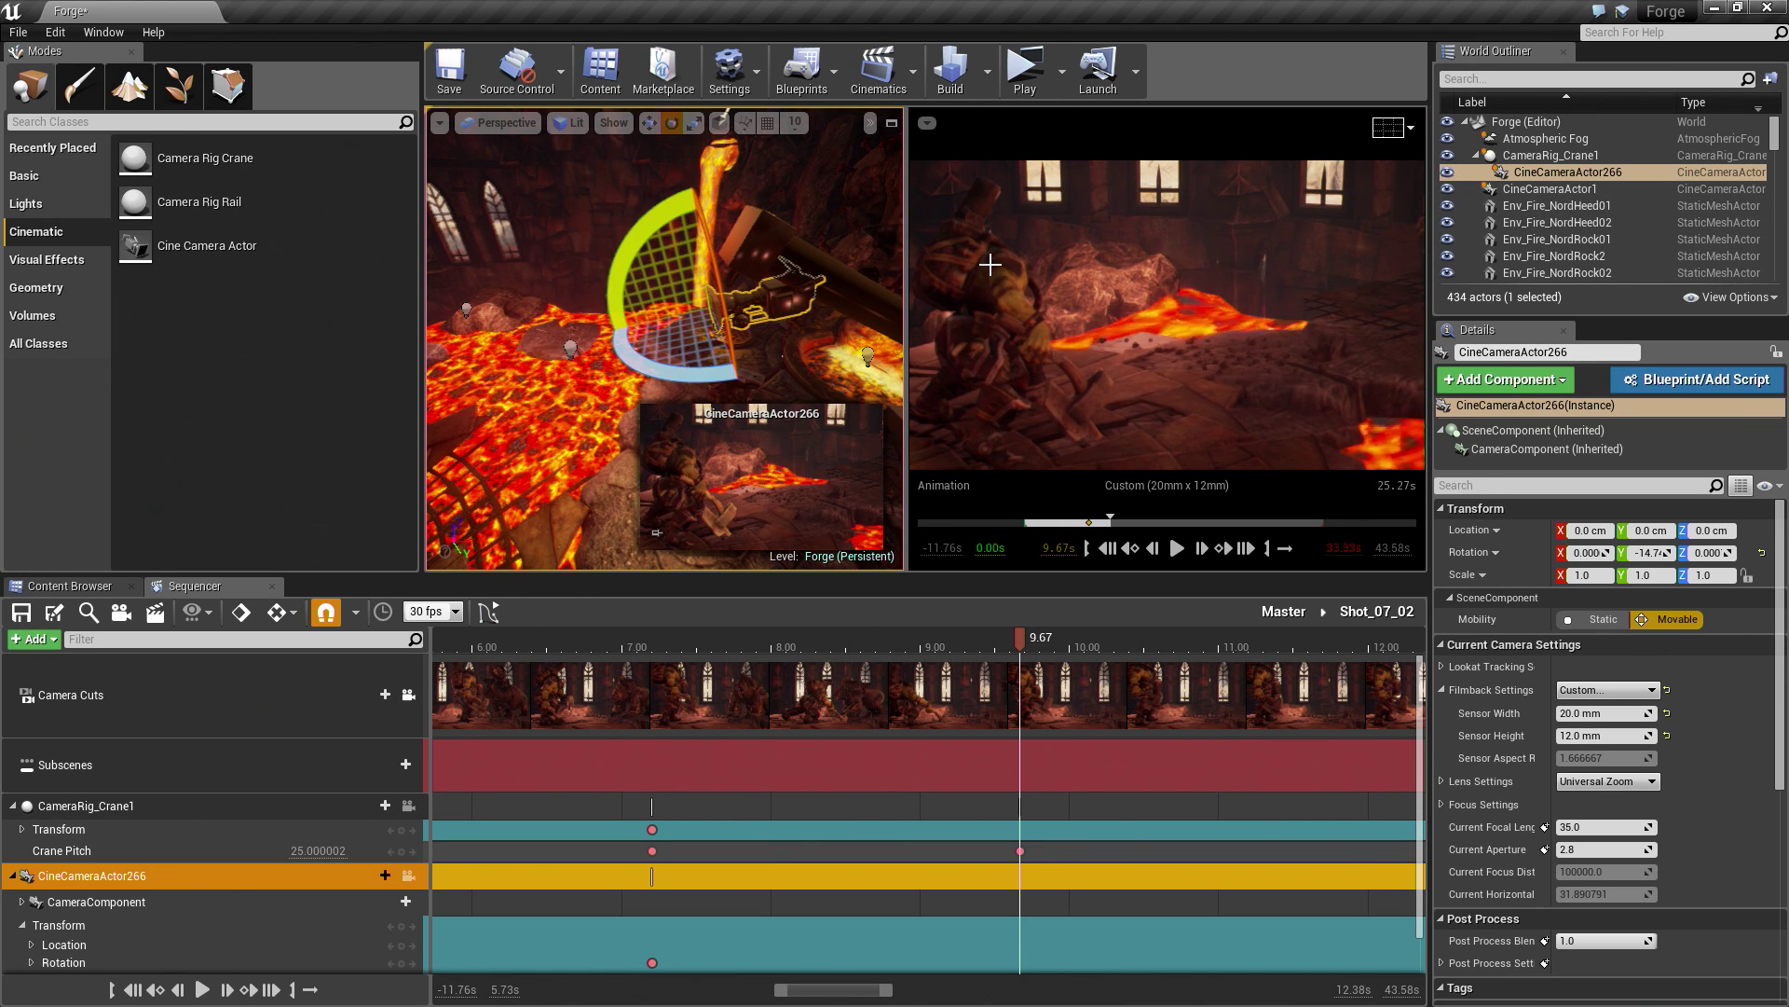
left_click_drag(713, 217, 663, 216)
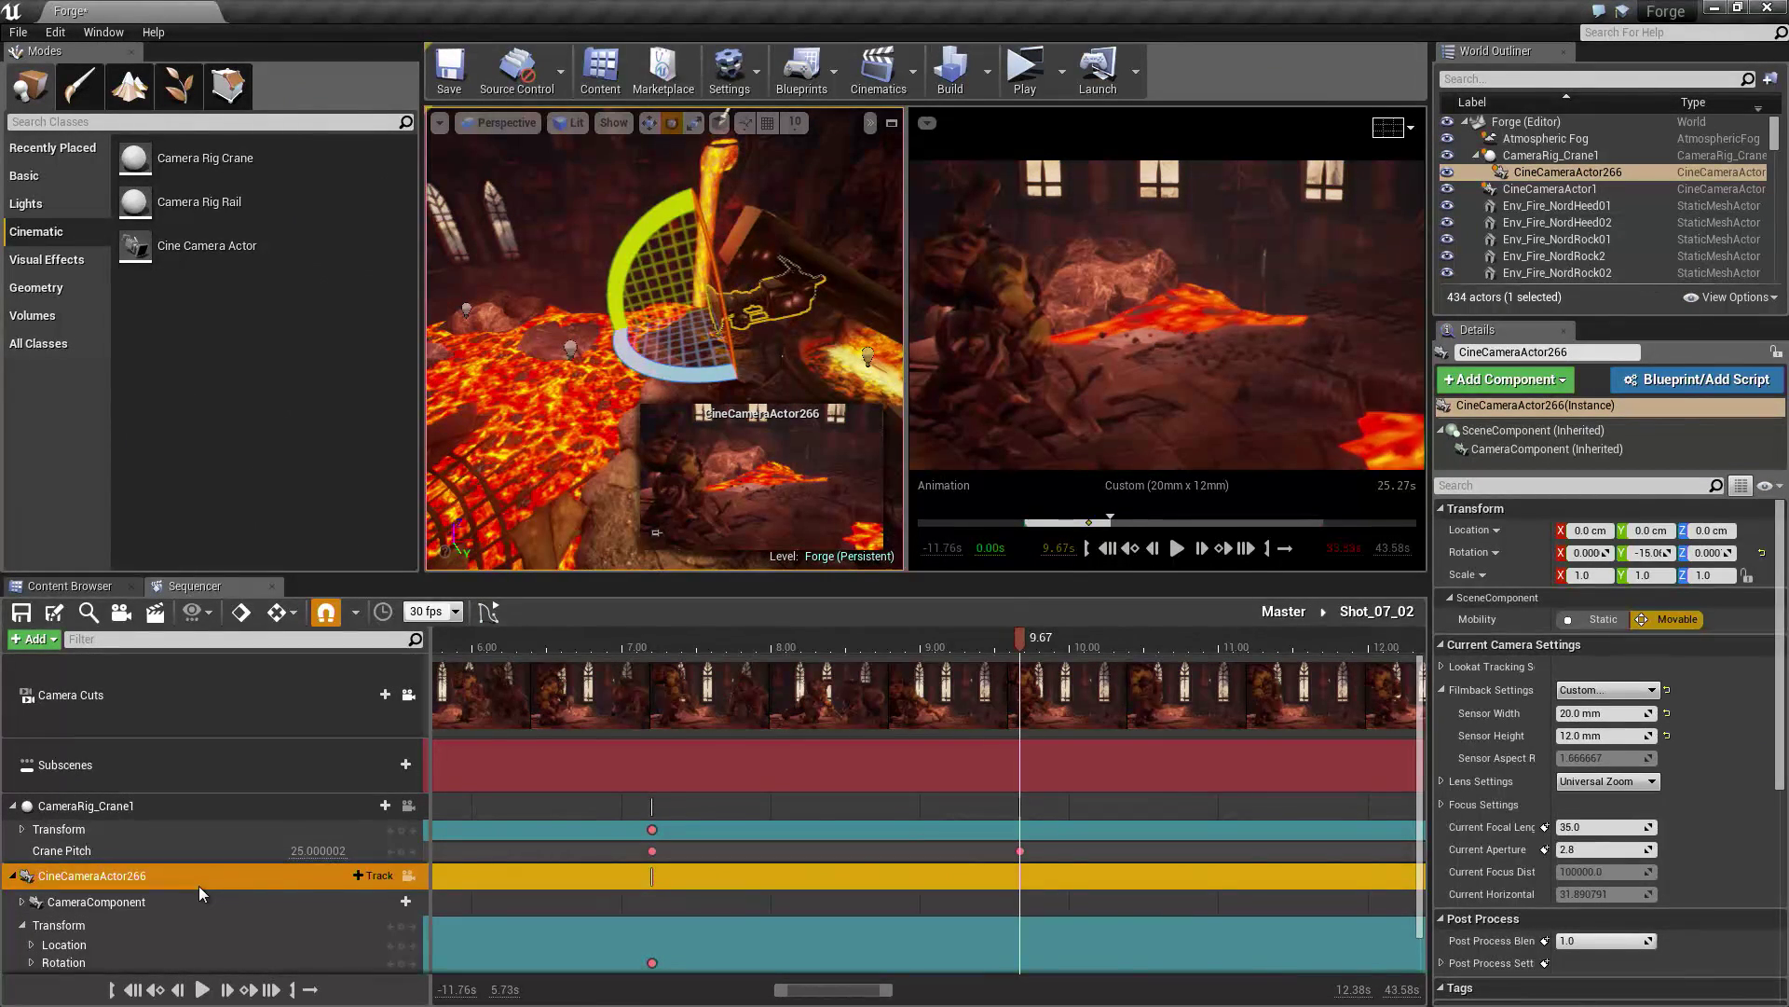
left_click(402, 963)
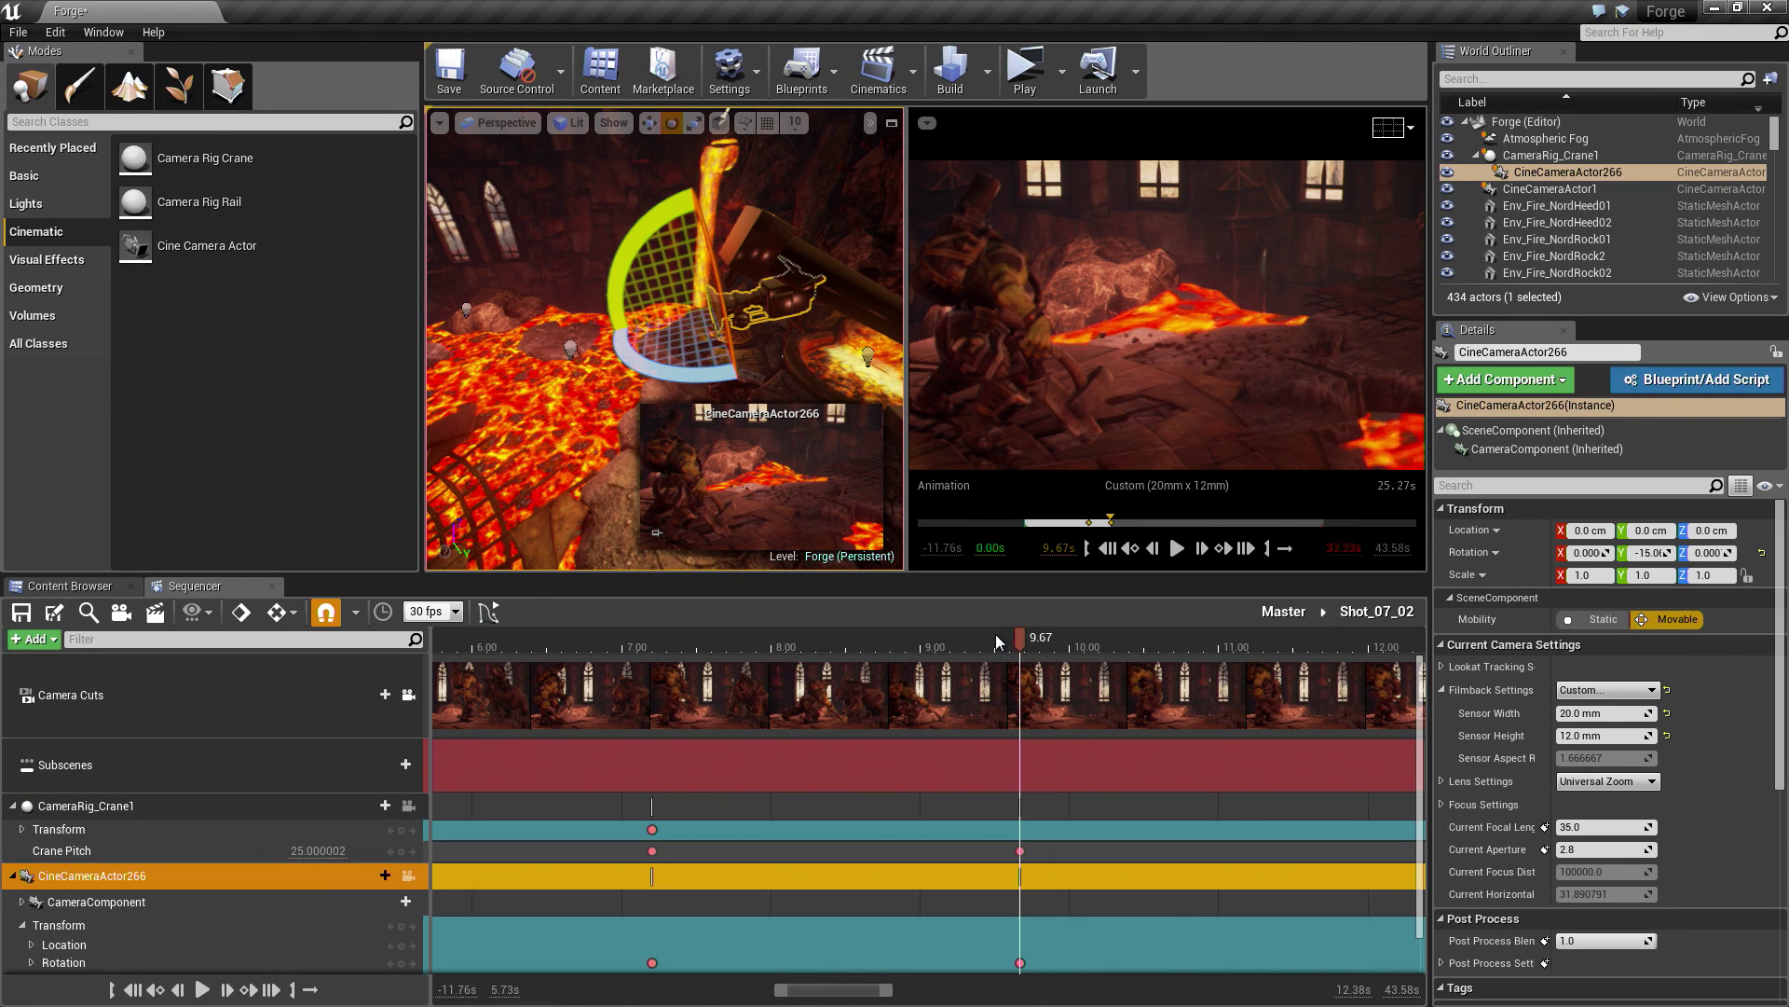
right_click_drag(681, 396, 680, 395)
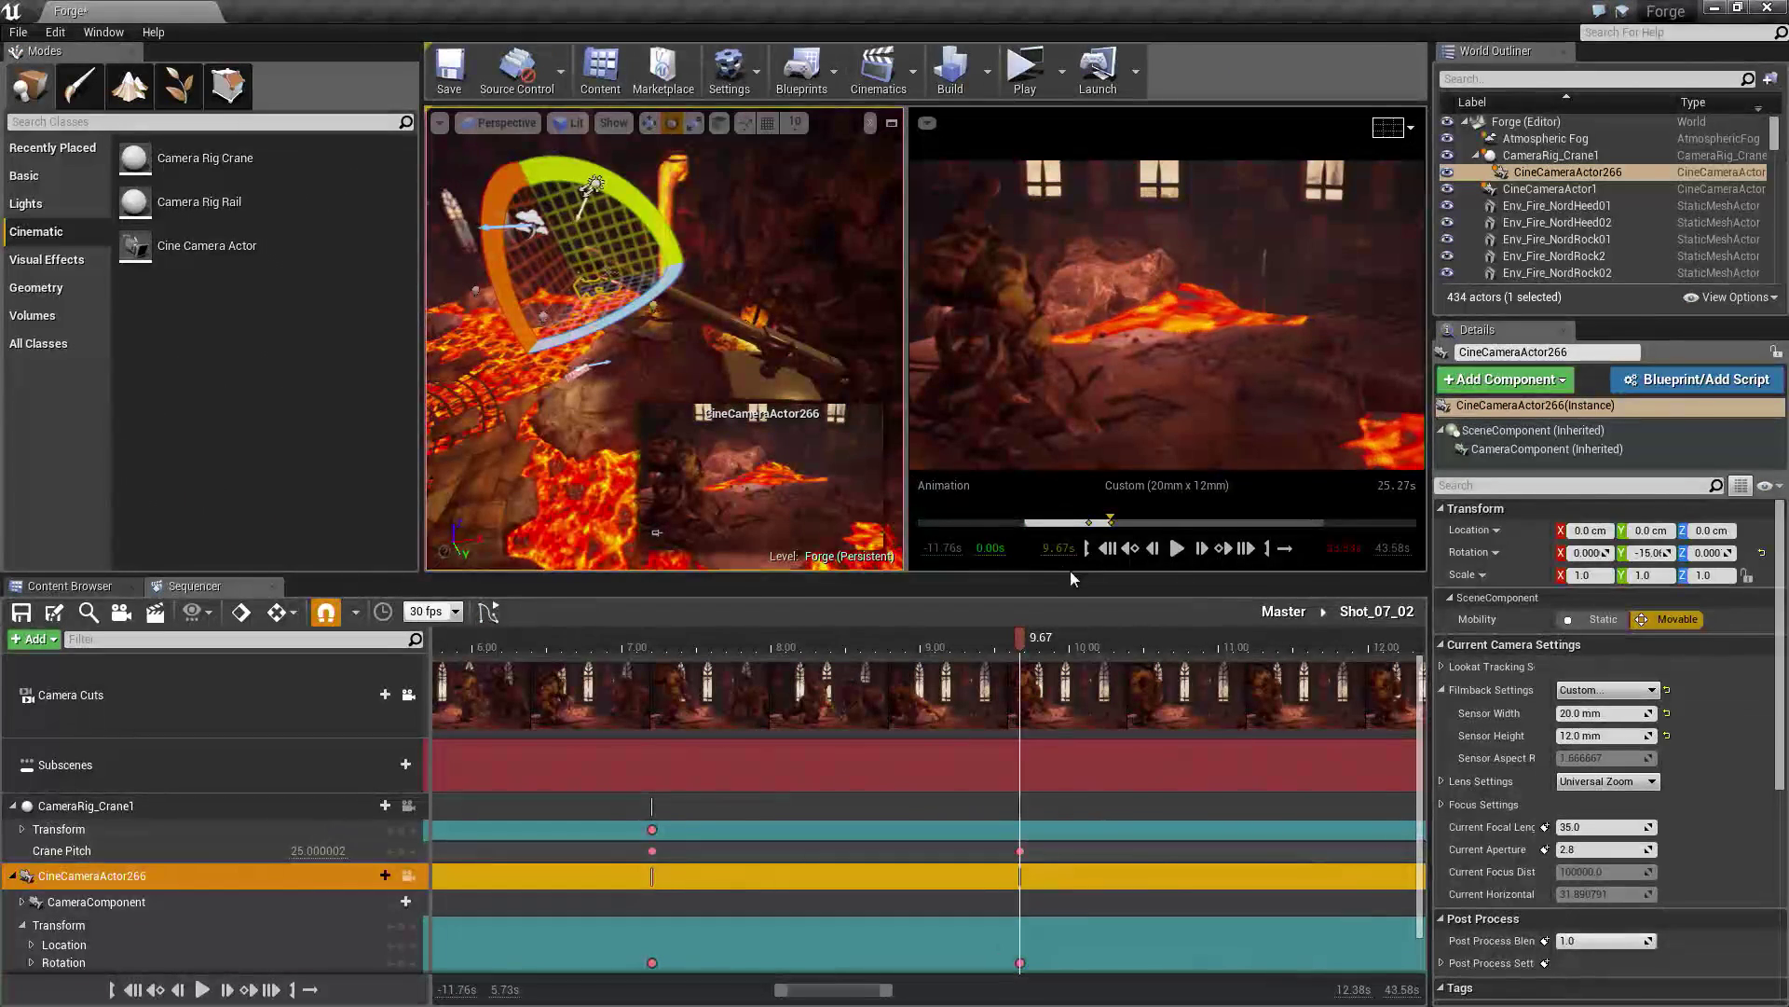
left_click_drag(1021, 653, 653, 669)
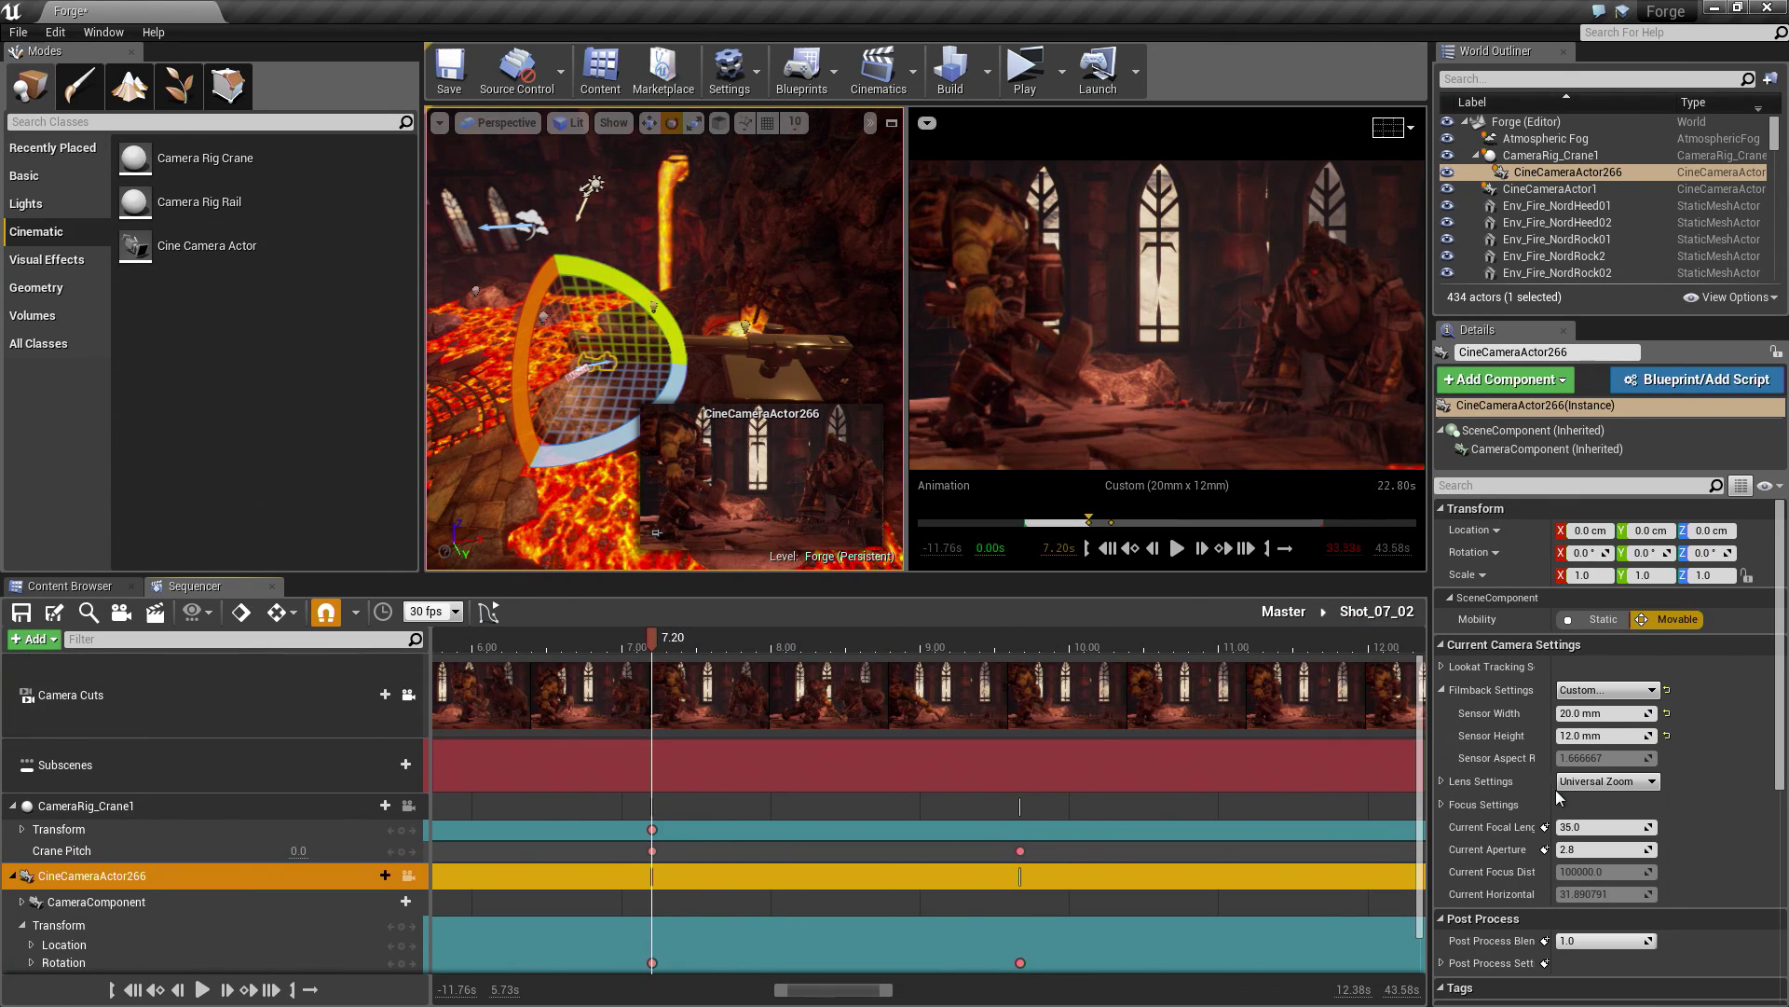
Step: Sample scene depth on the character for a manual focus of 709.446167 cm, then go back to Master
left_click(1442, 806)
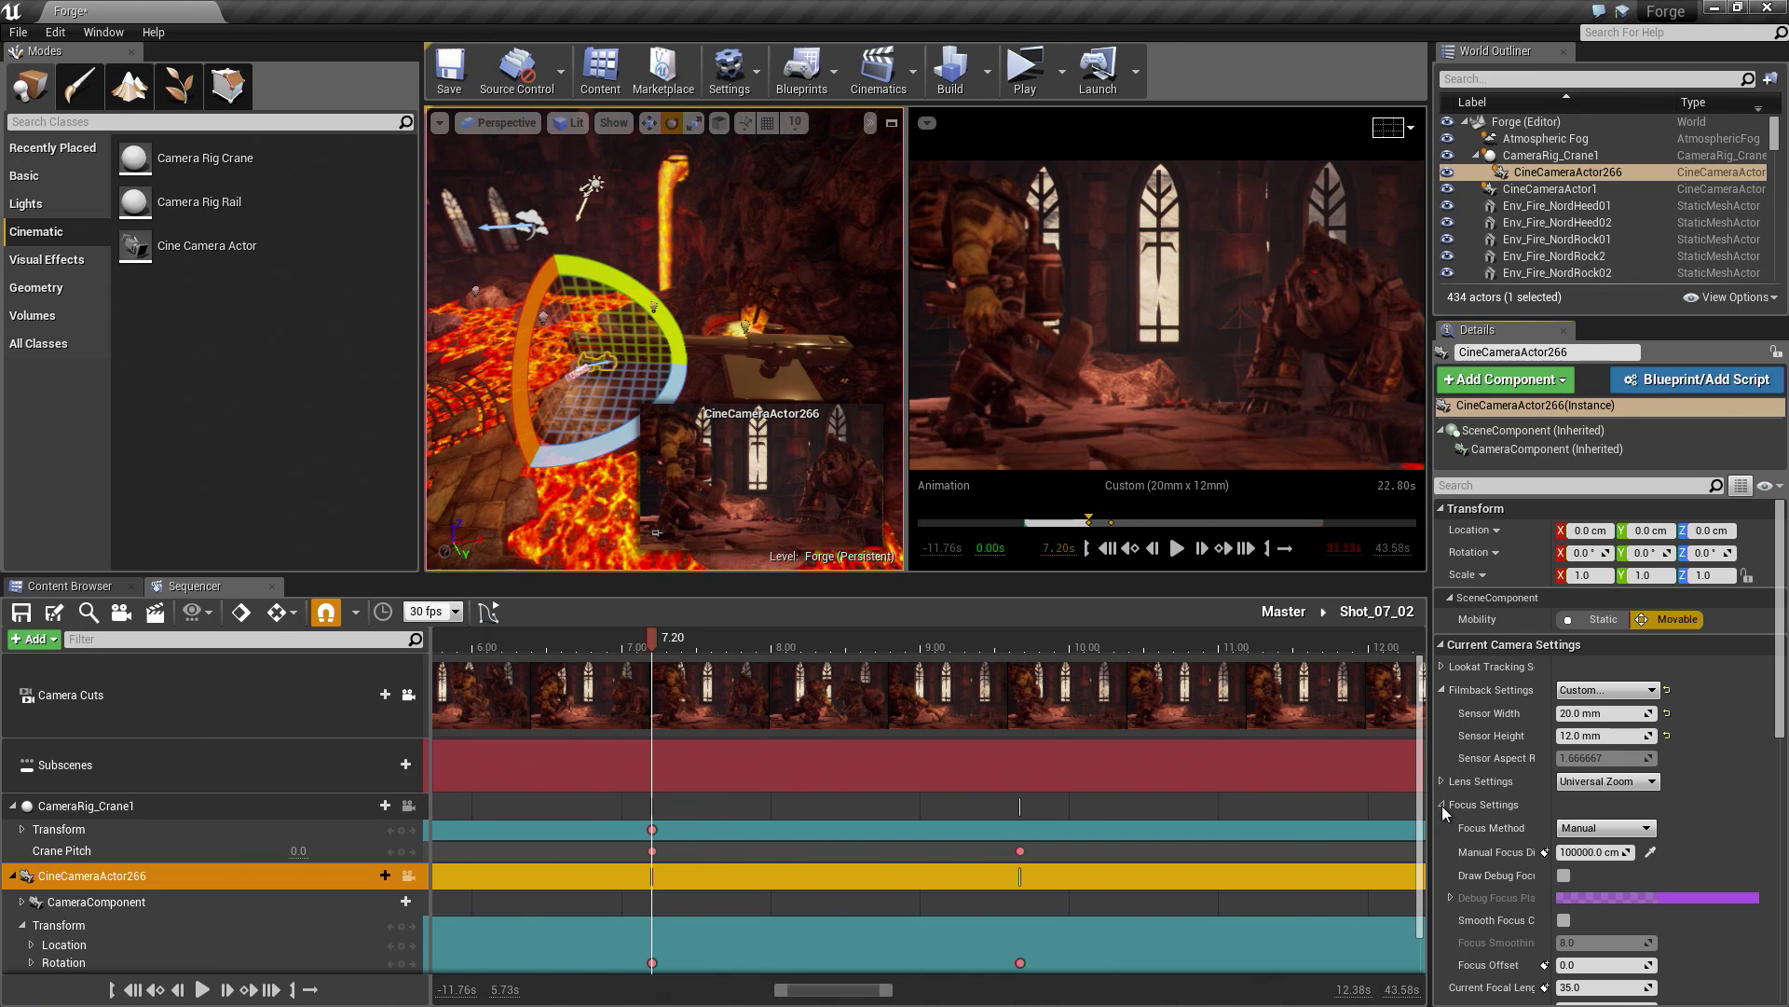
left_click(1651, 854)
right_click_drag(579, 219, 736, 312)
left_click(1656, 850)
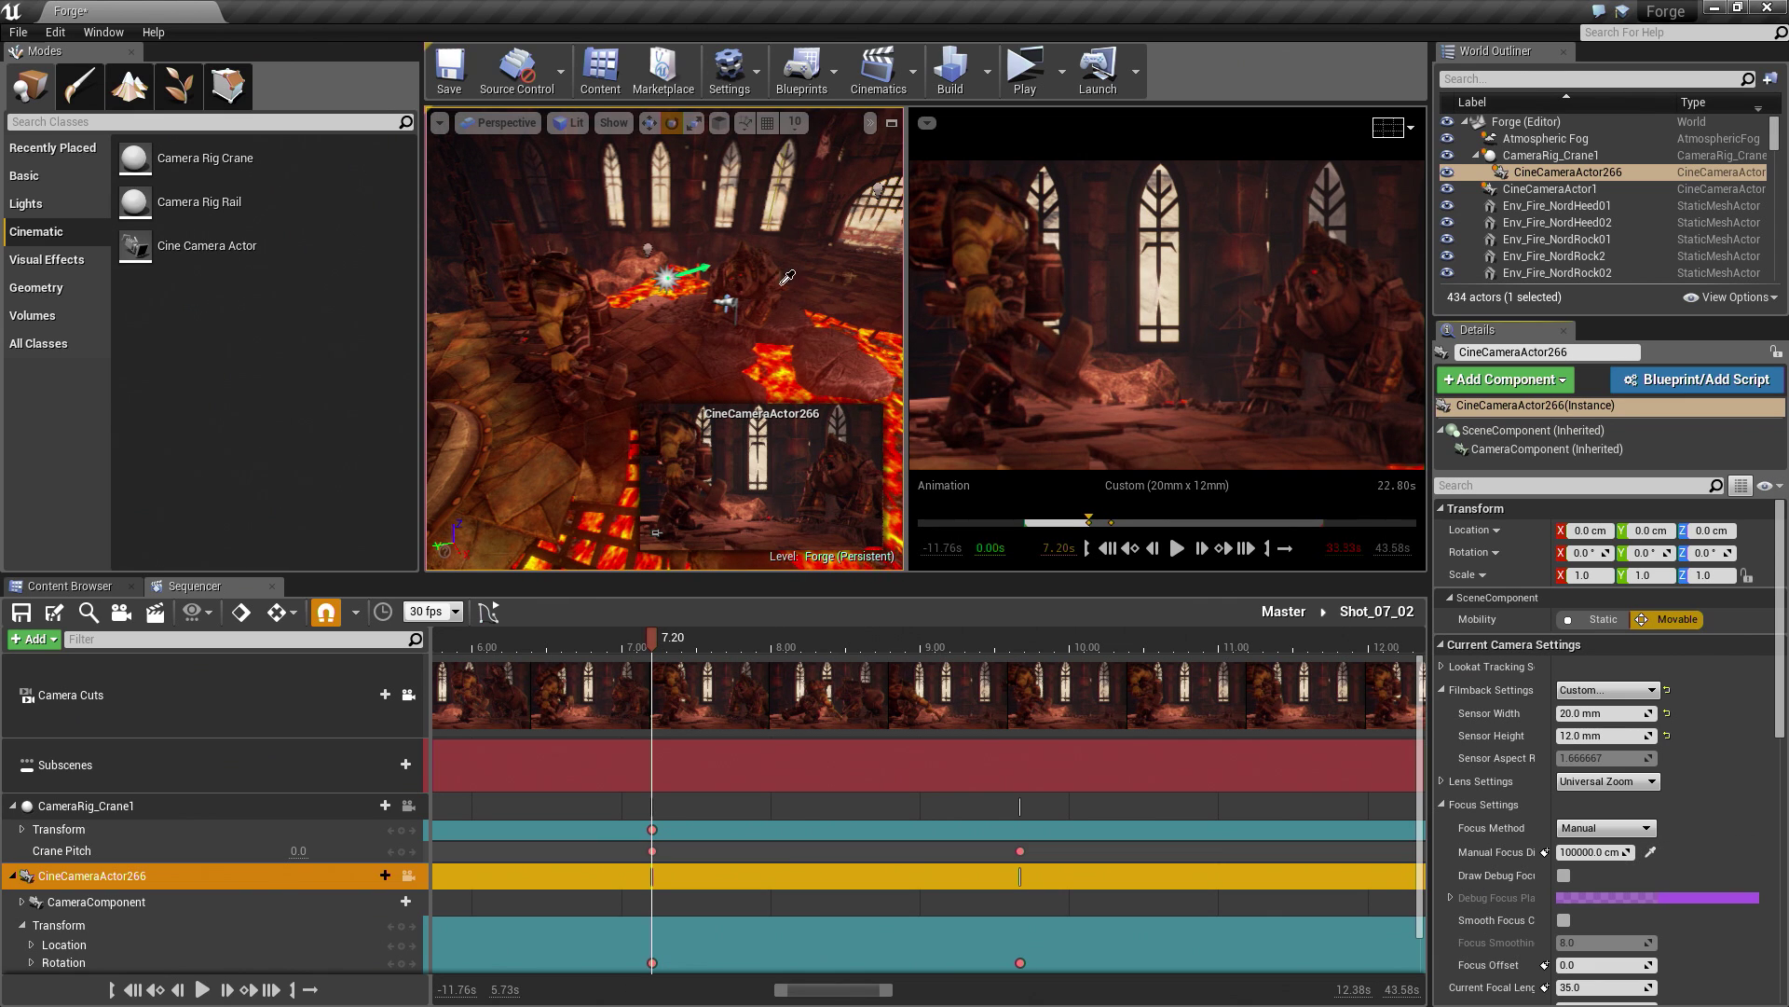
left_click(576, 291)
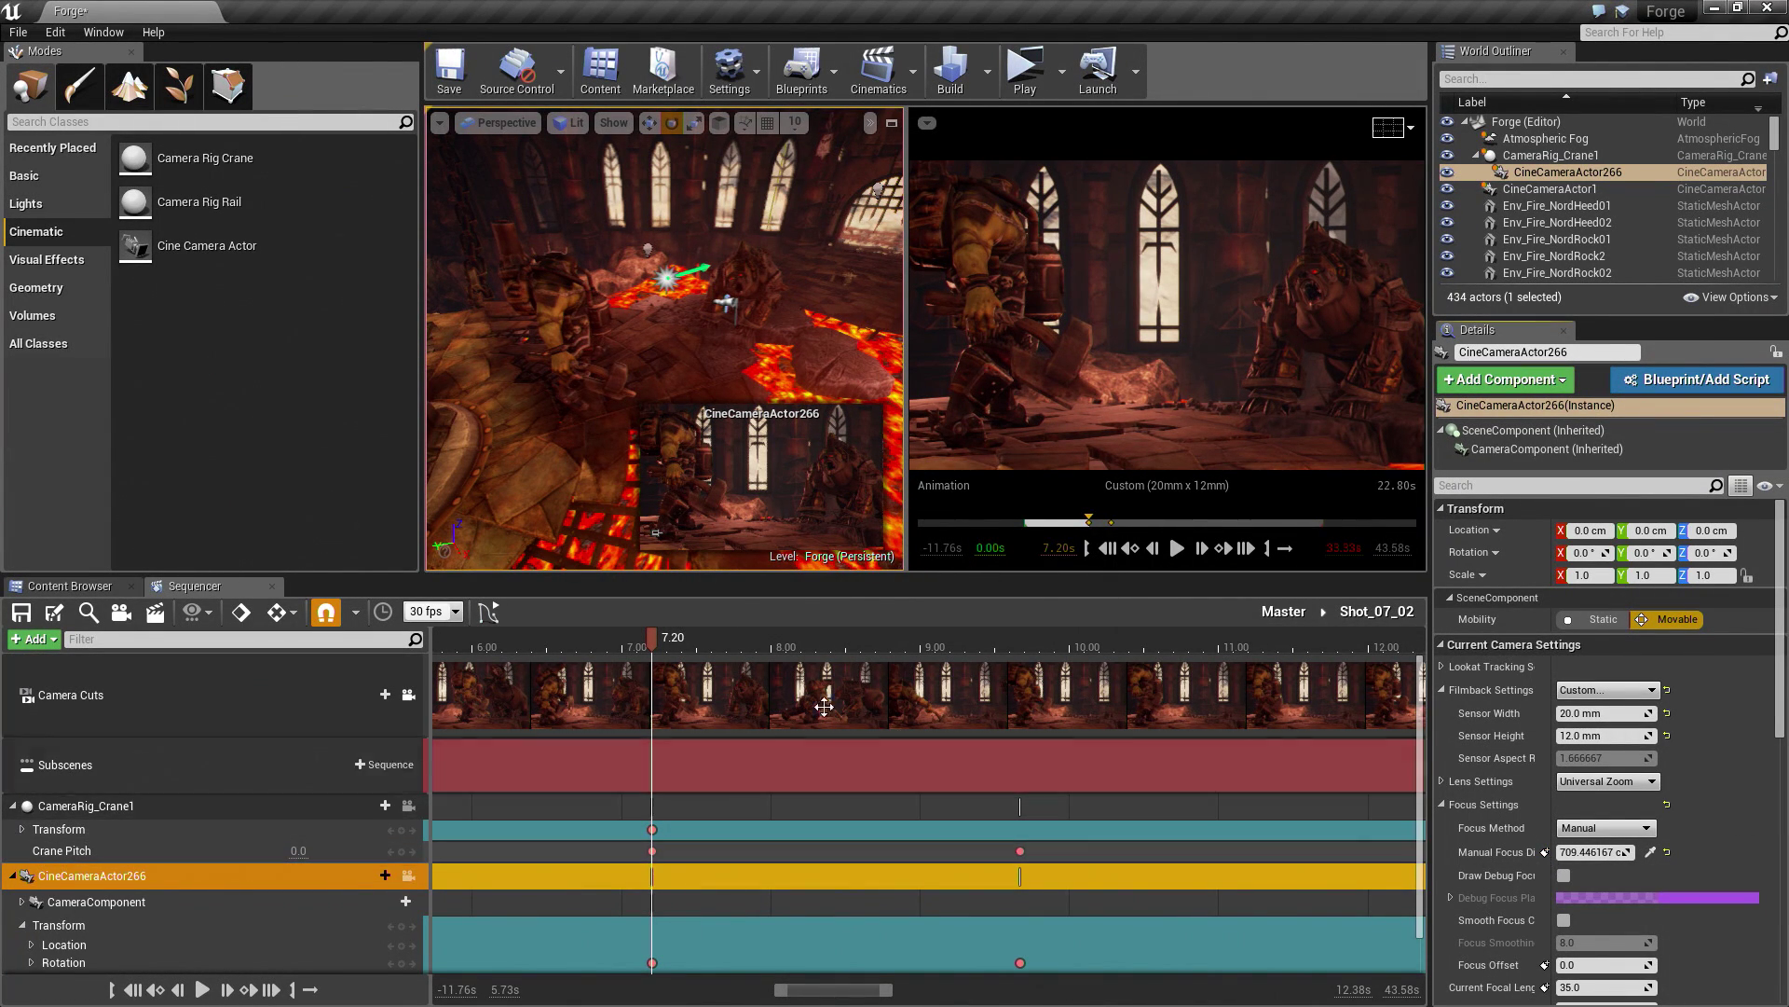
left_click_drag(652, 644, 1011, 652)
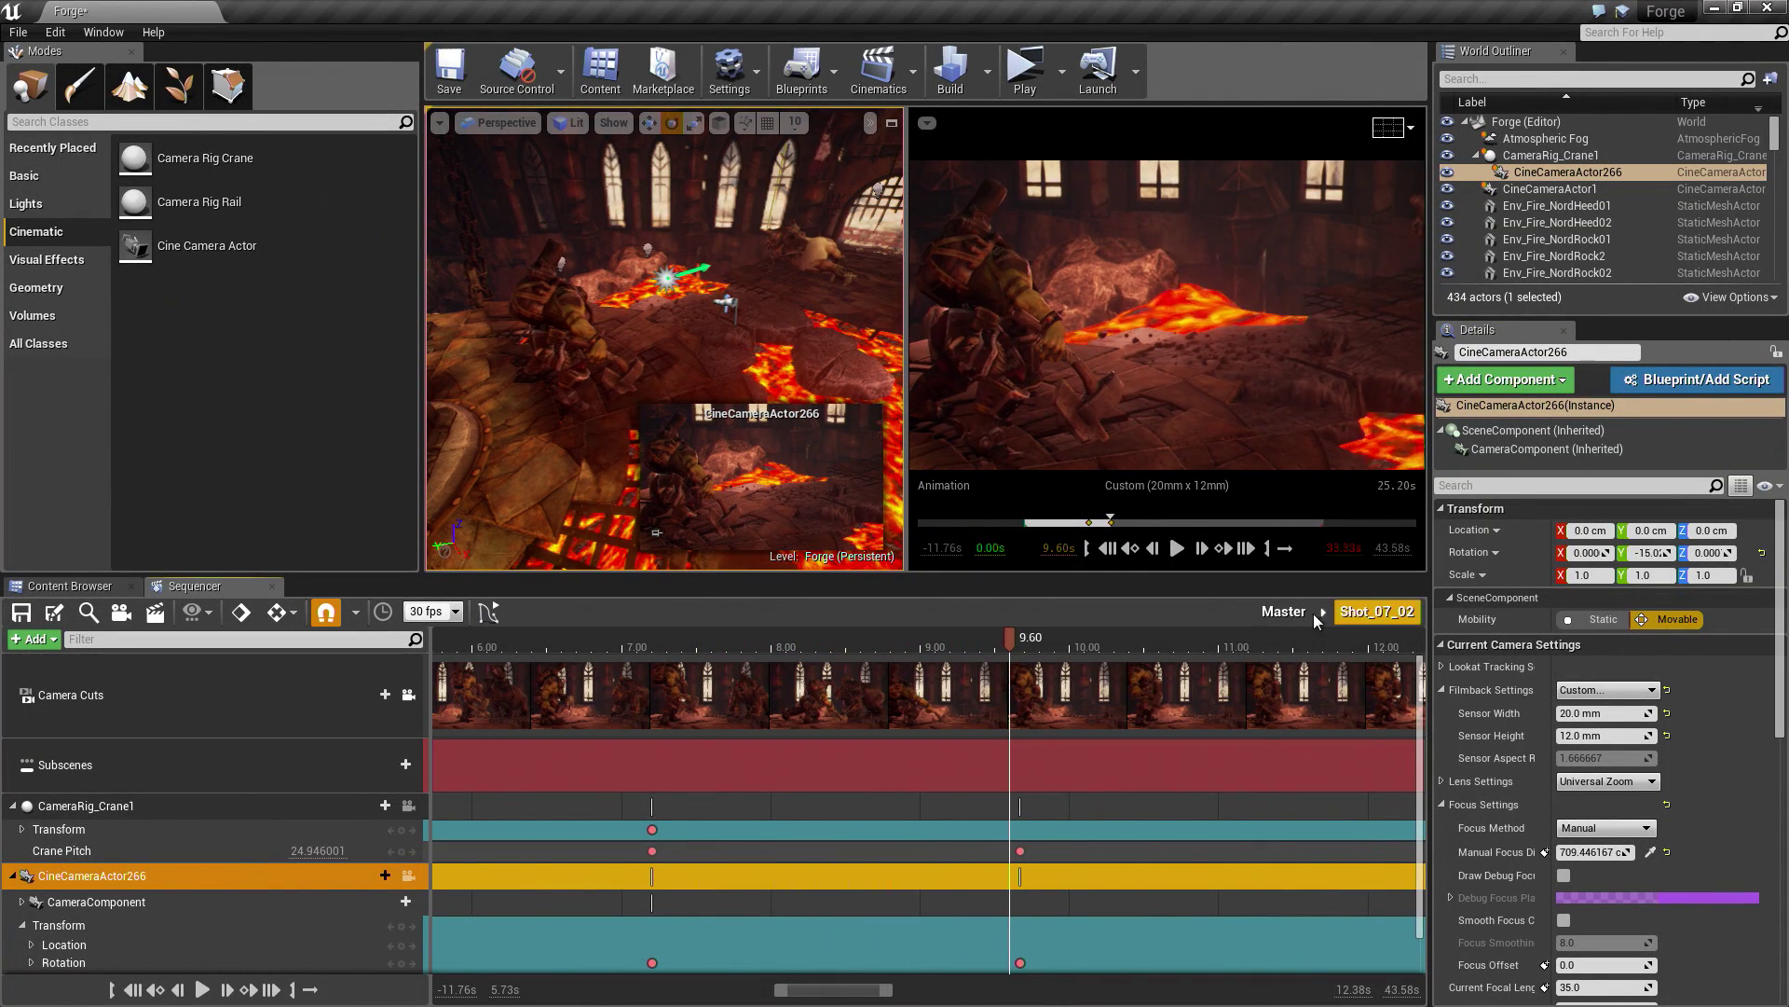
left_click(1284, 615)
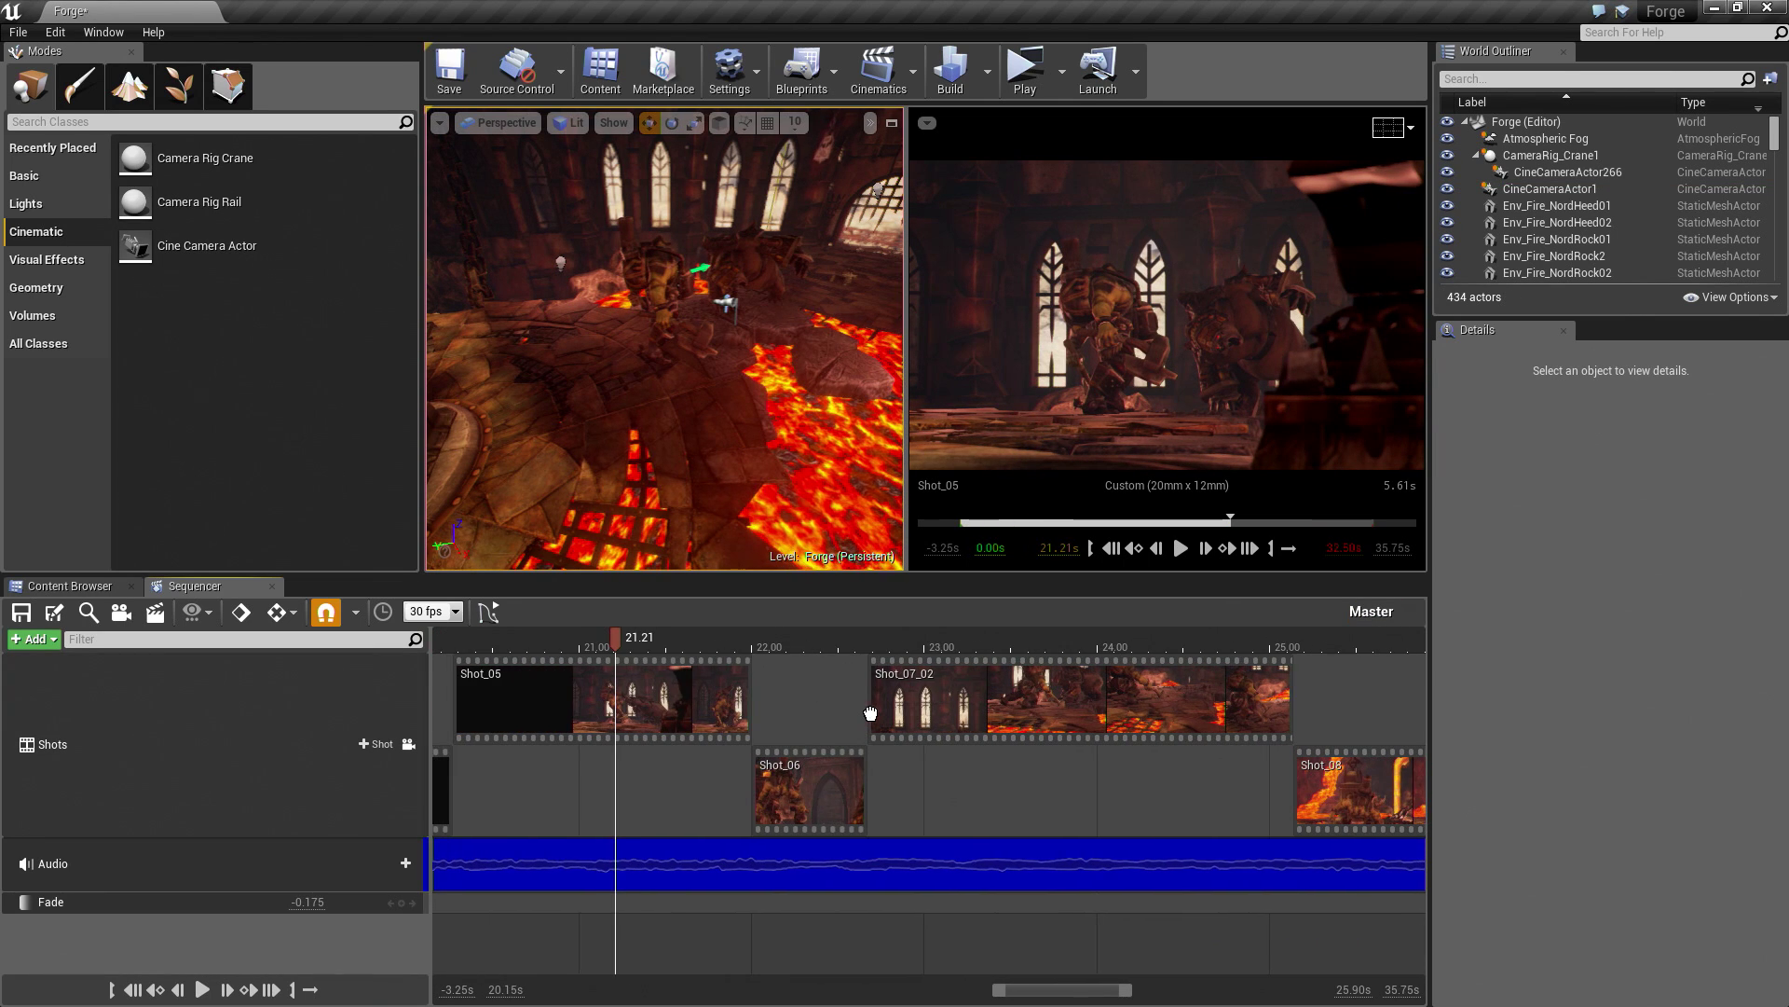
left_click(813, 642)
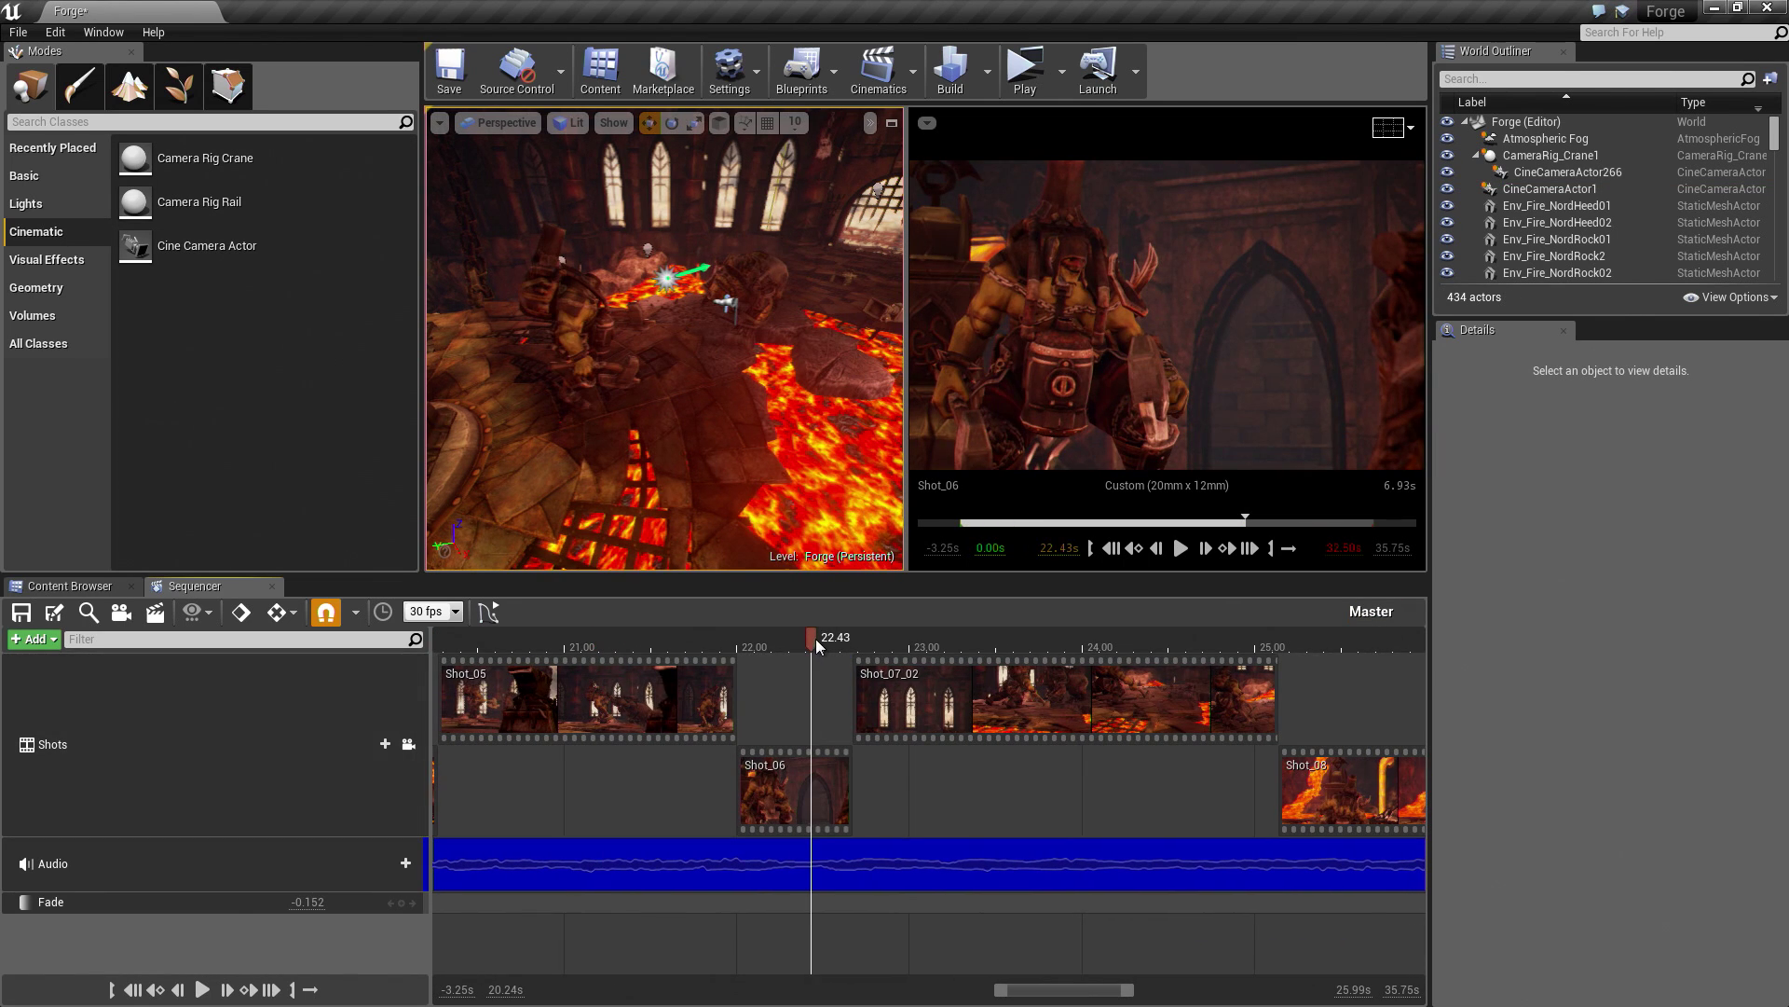
left_click_drag(813, 641, 1296, 657)
left_click(825, 643)
key("space")
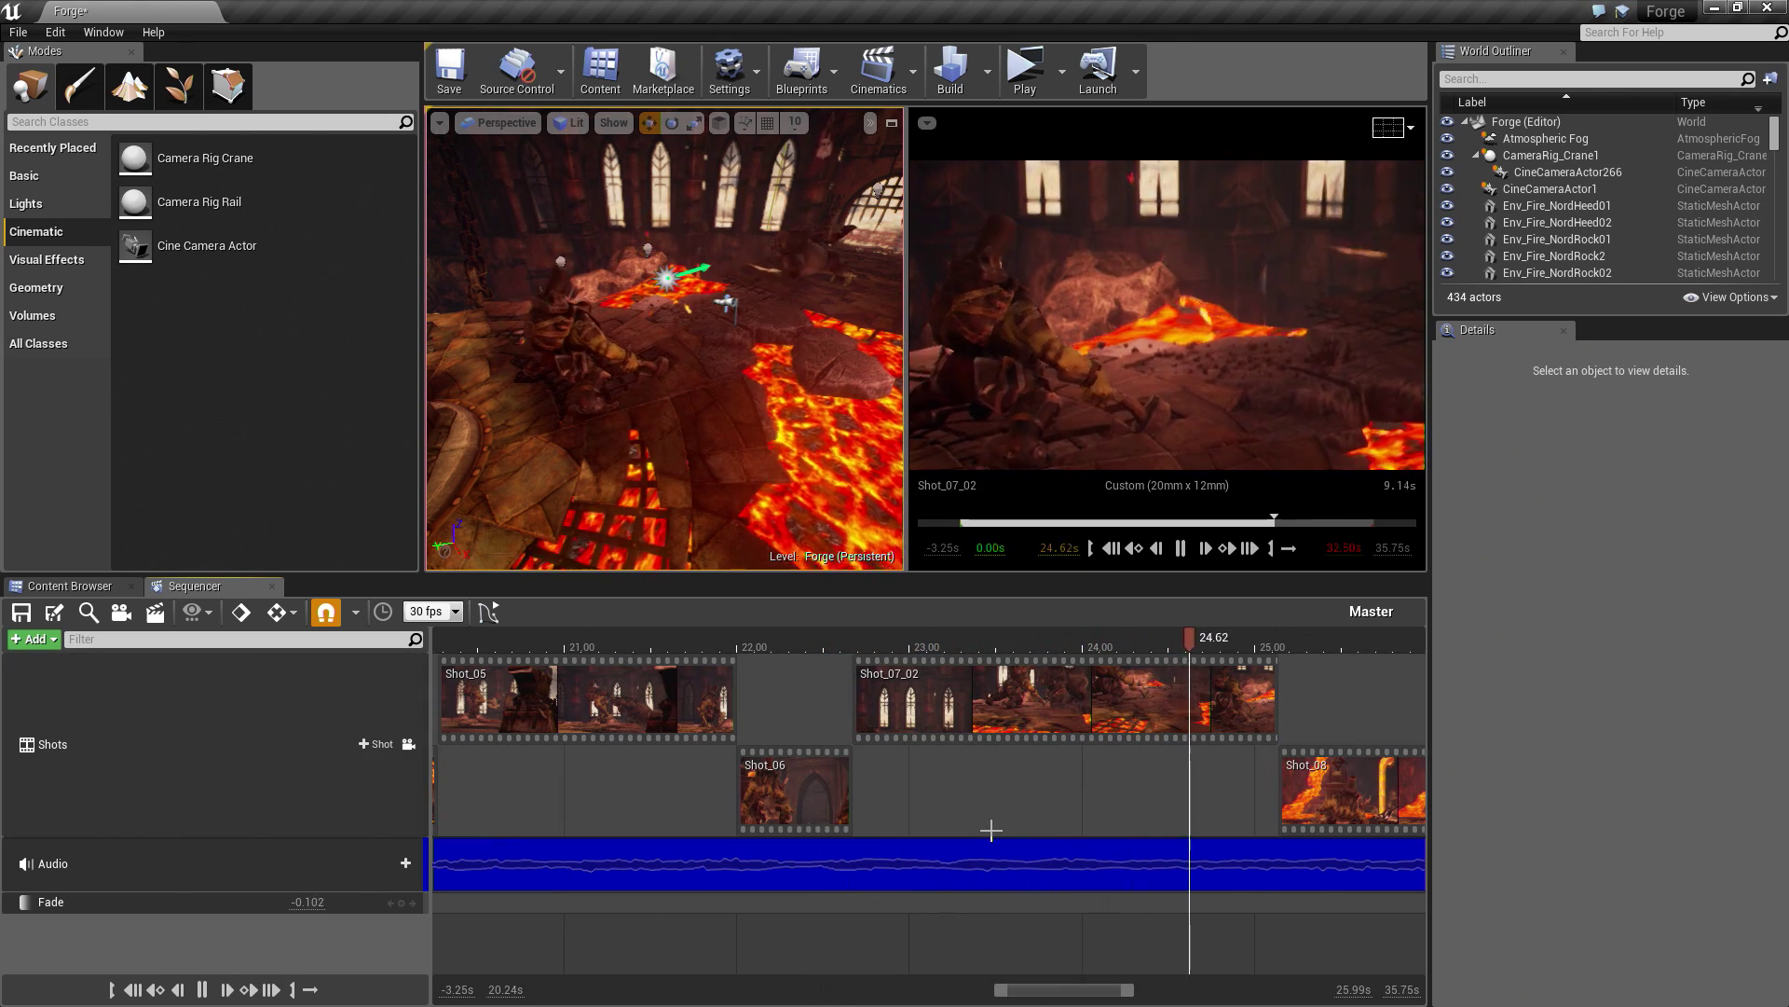
key("space")
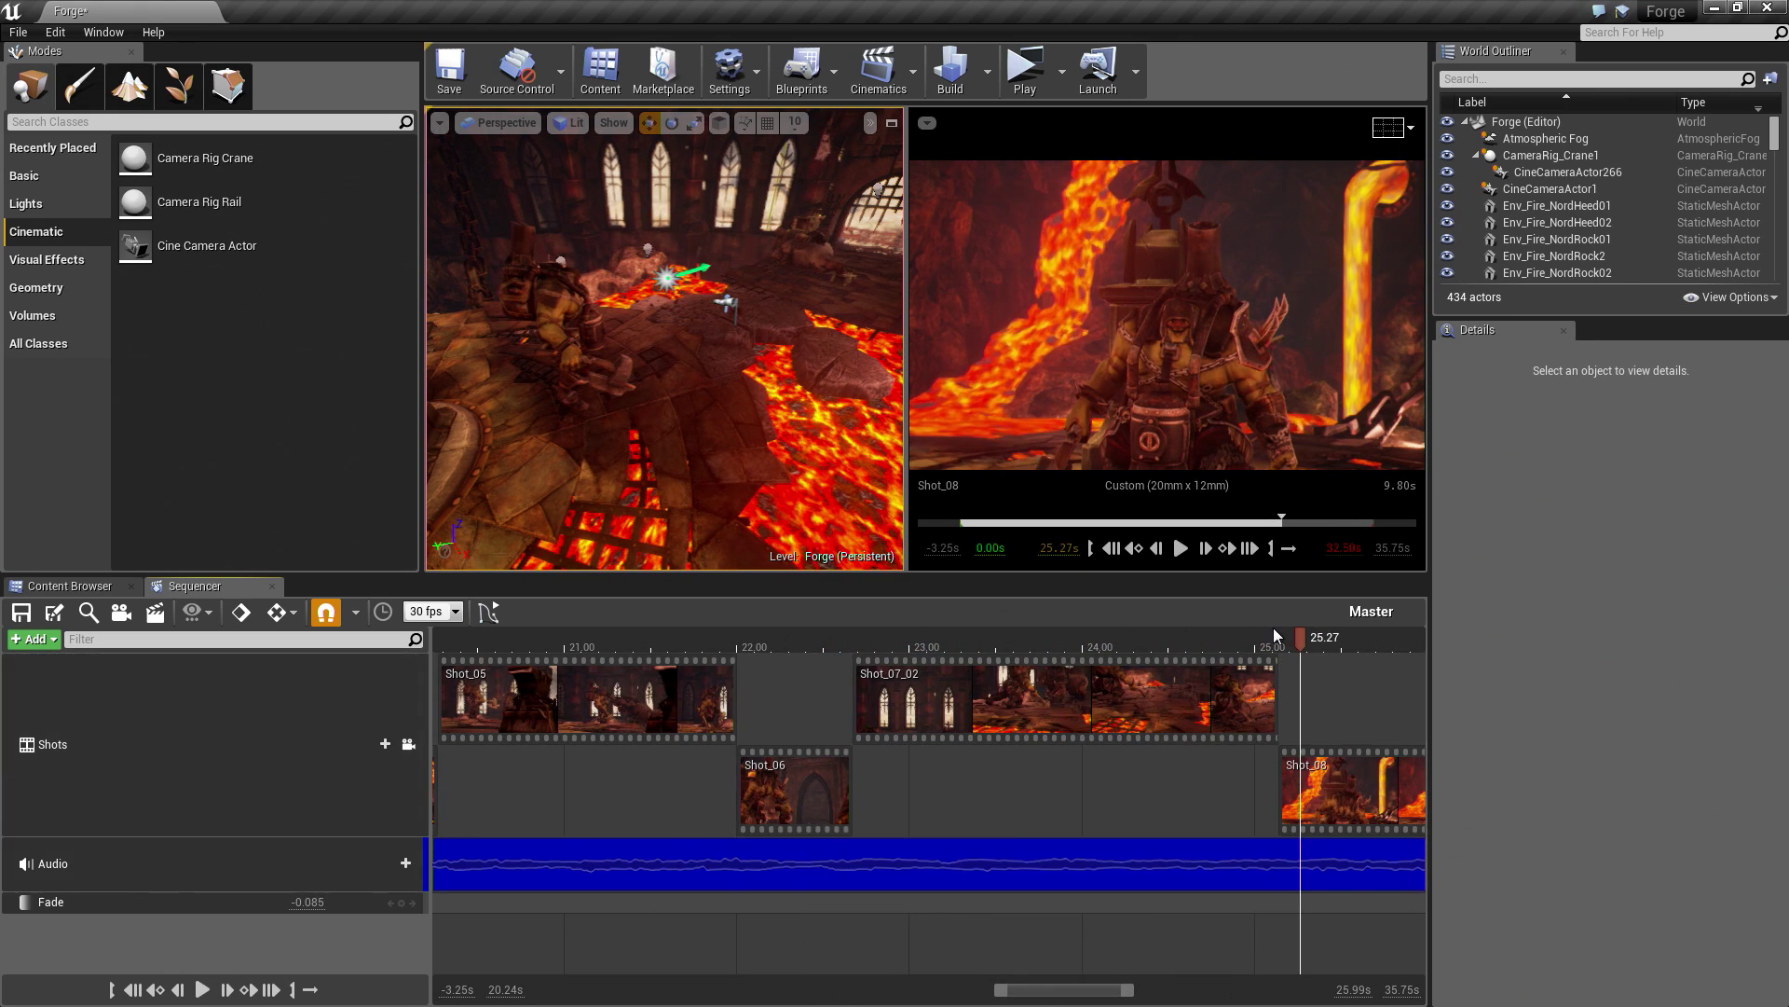
left_click_drag(1305, 646, 854, 608)
right_click(918, 679)
mouse_move(978, 610)
left_click(1095, 608)
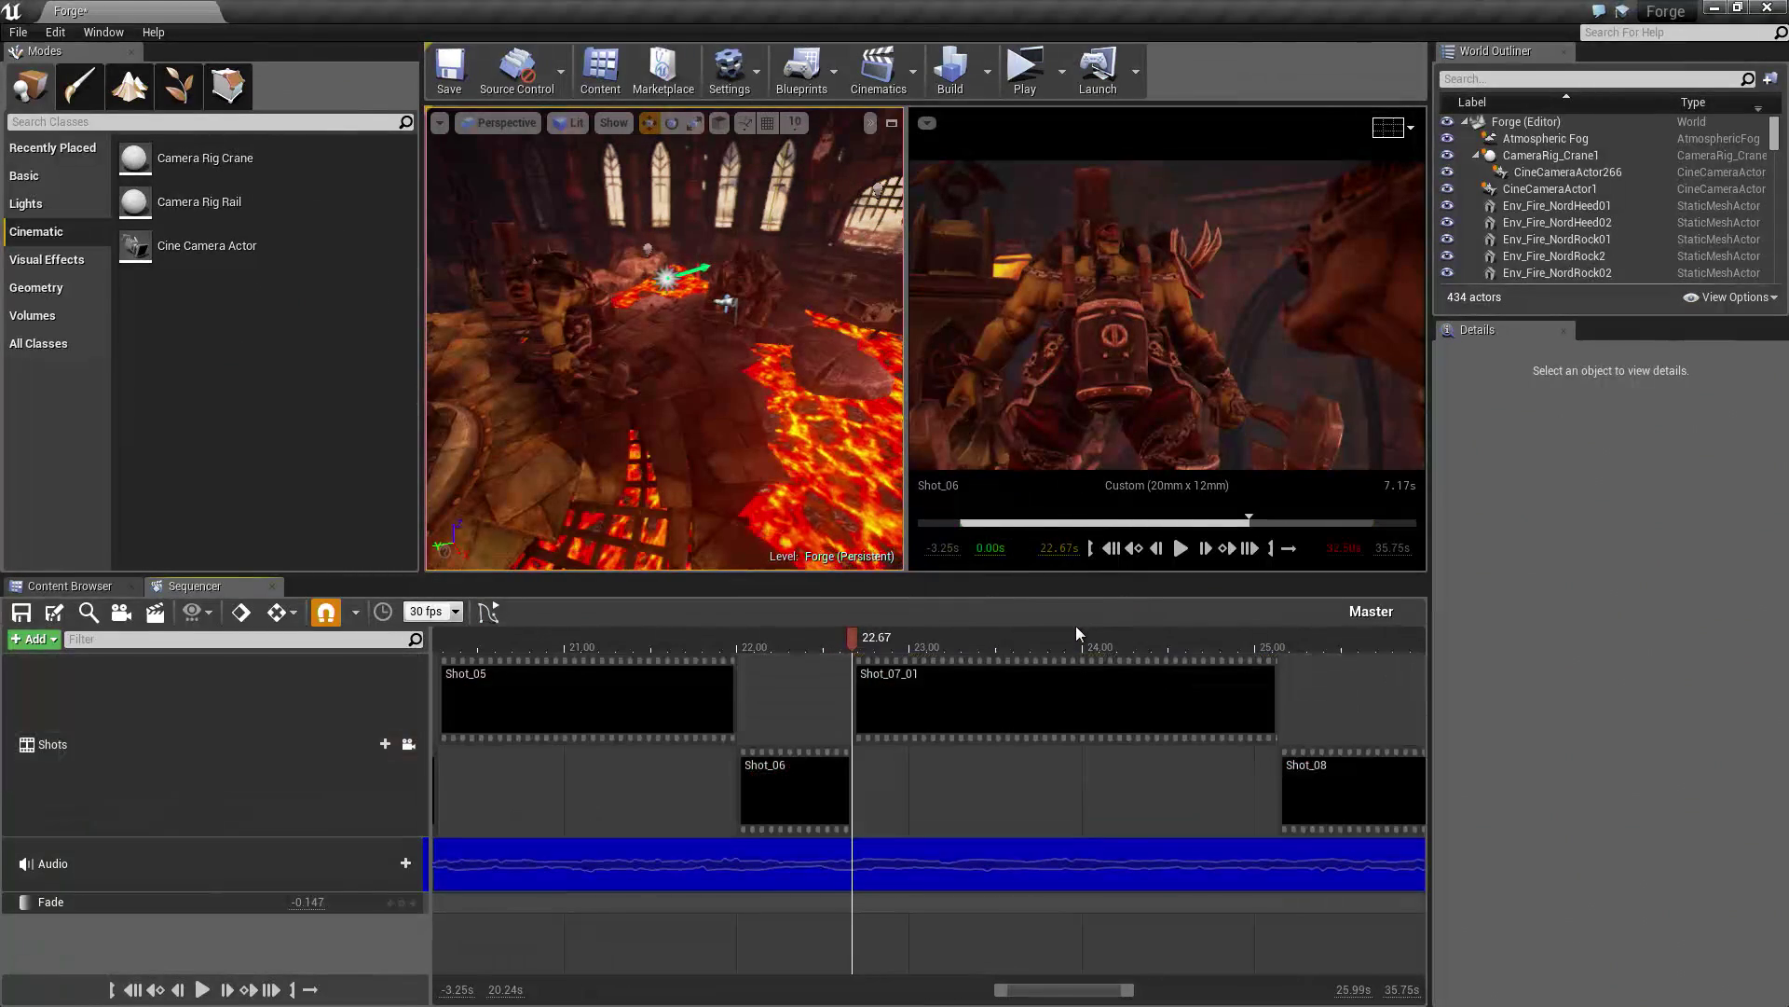
left_click_drag(852, 637, 812, 641)
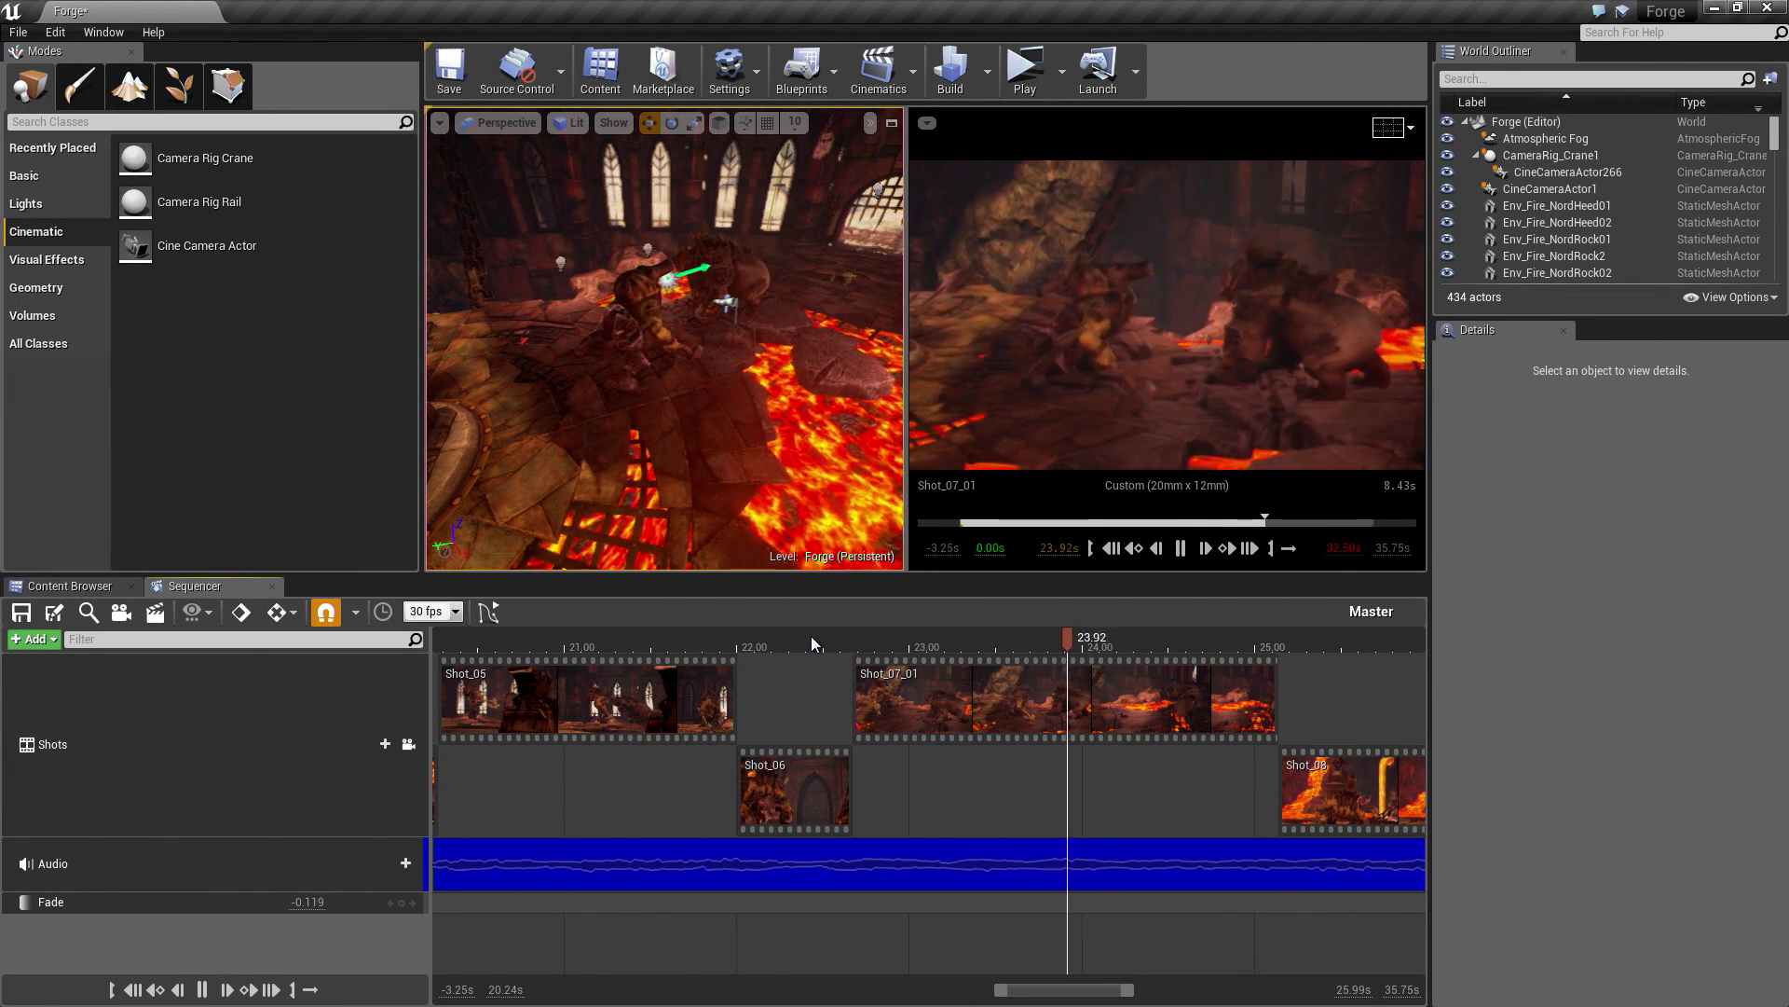
key("space")
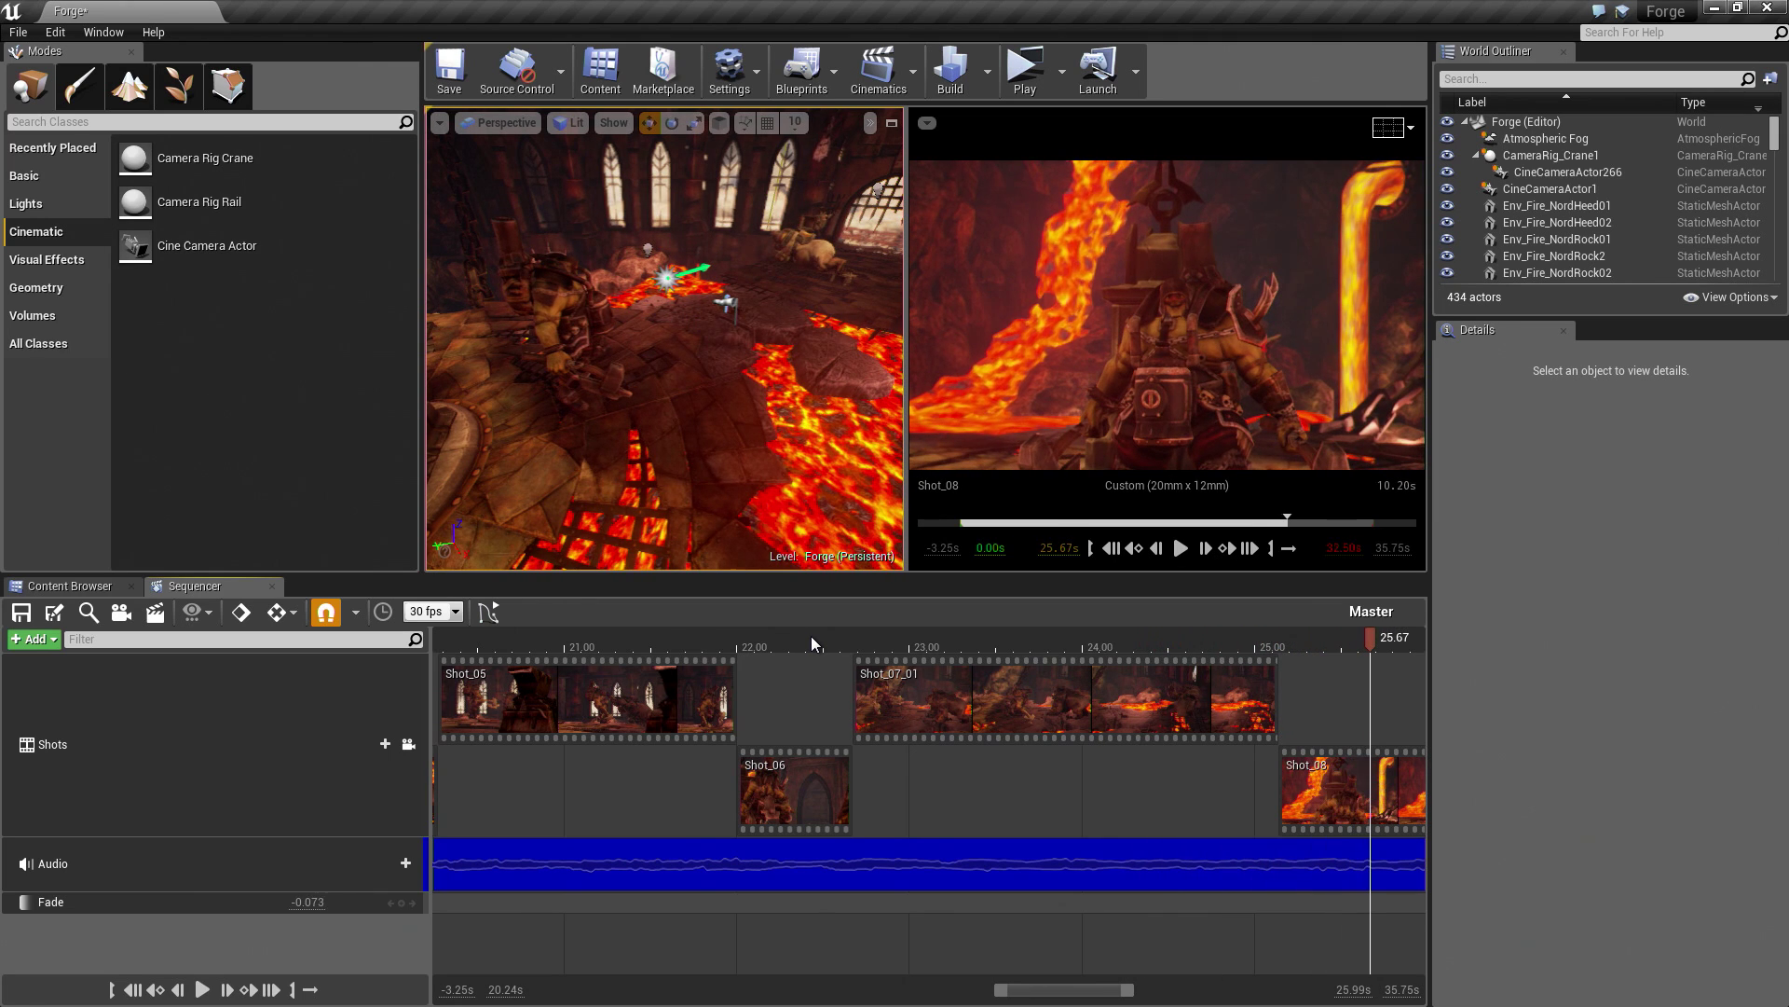
right_click(886, 687)
mouse_move(932, 612)
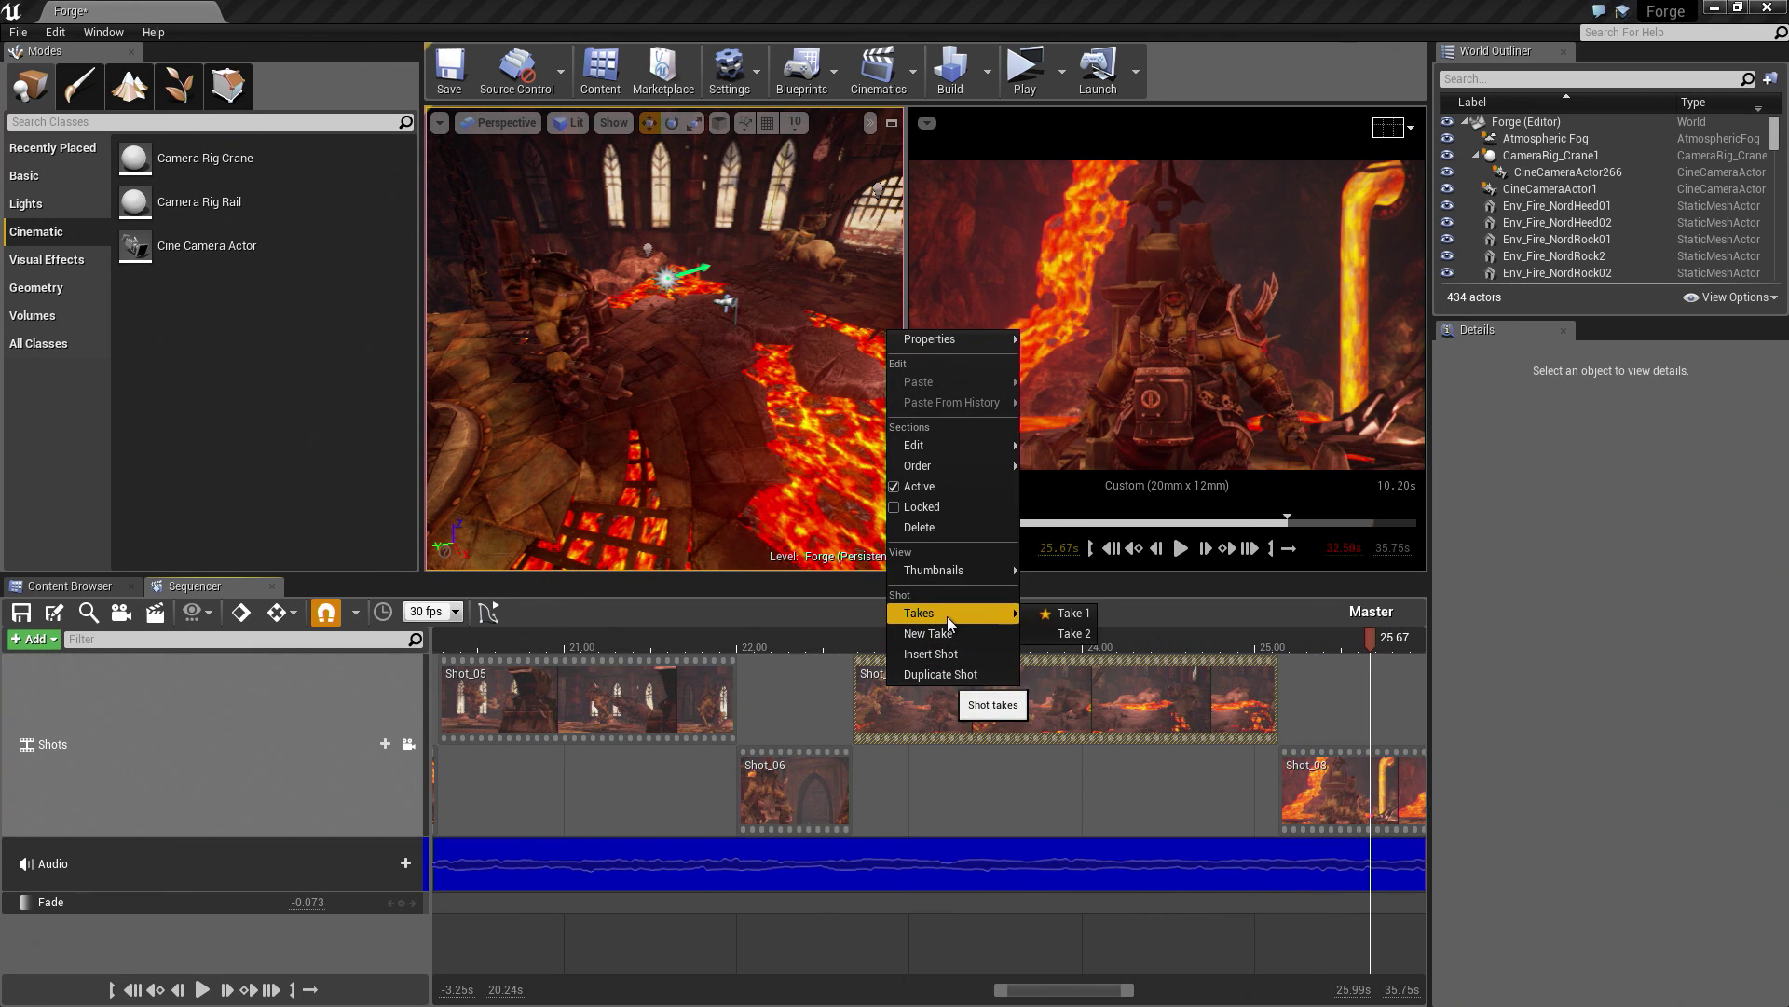
left_click(1072, 633)
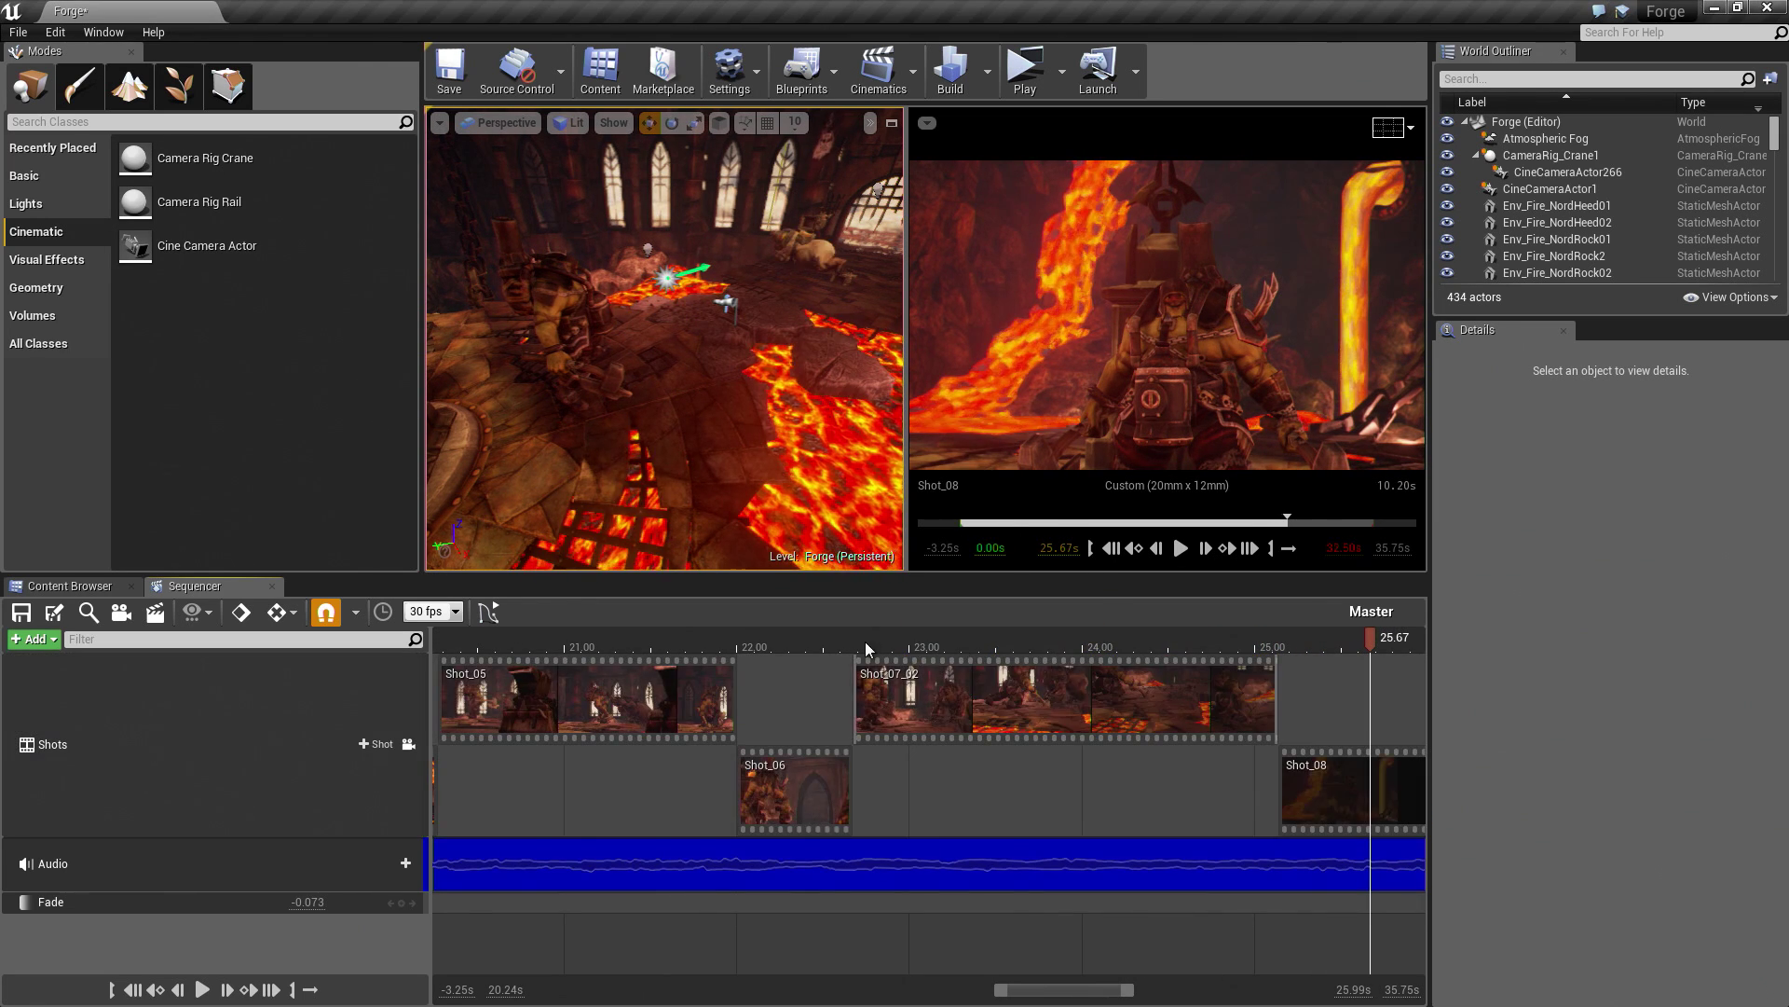
left_click(835, 640)
key("space")
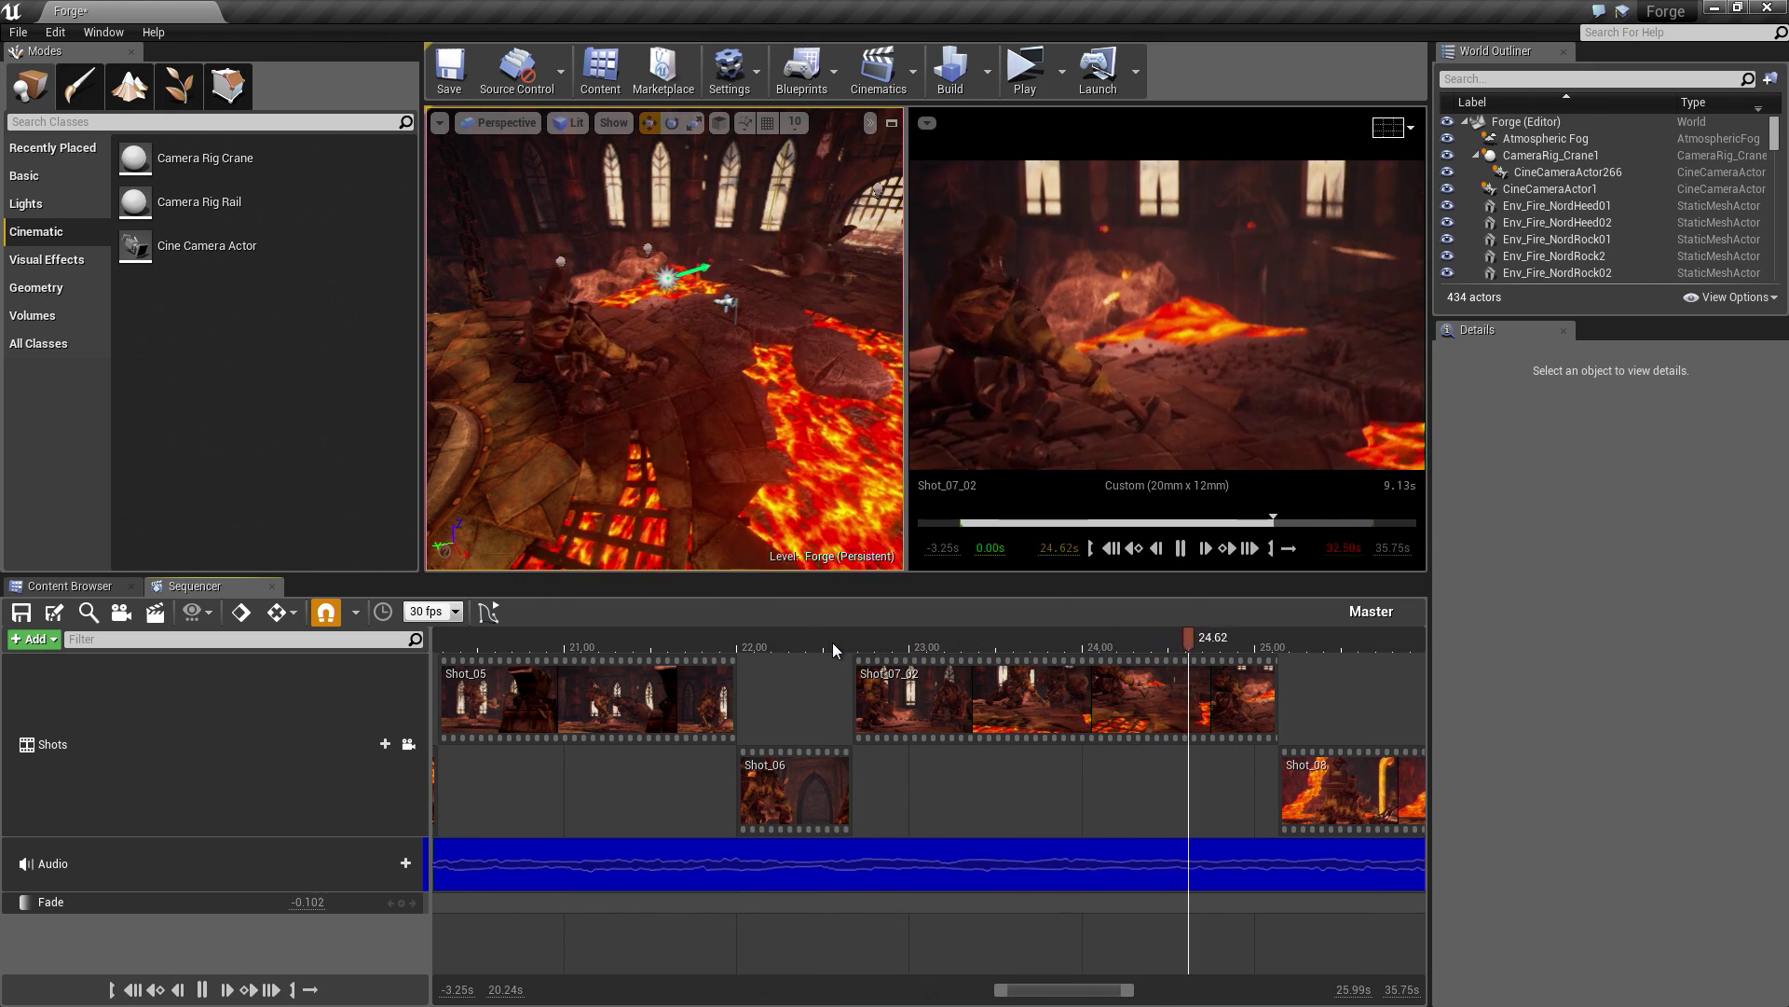
key("space")
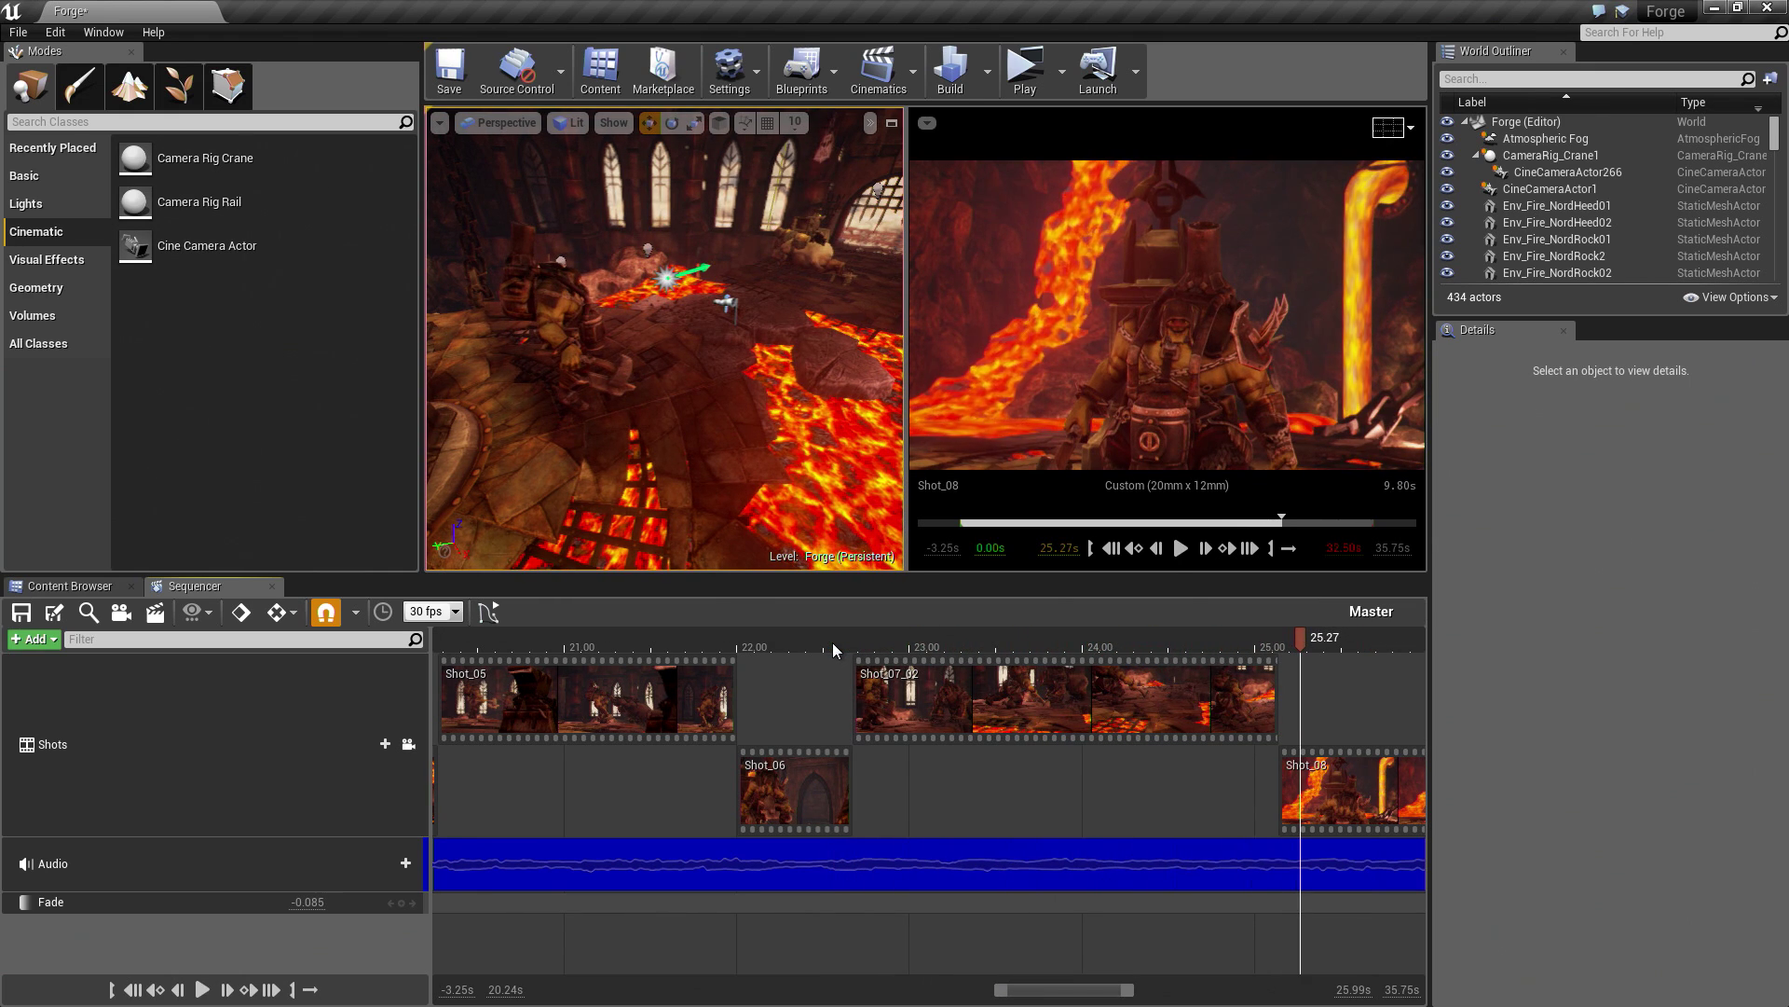